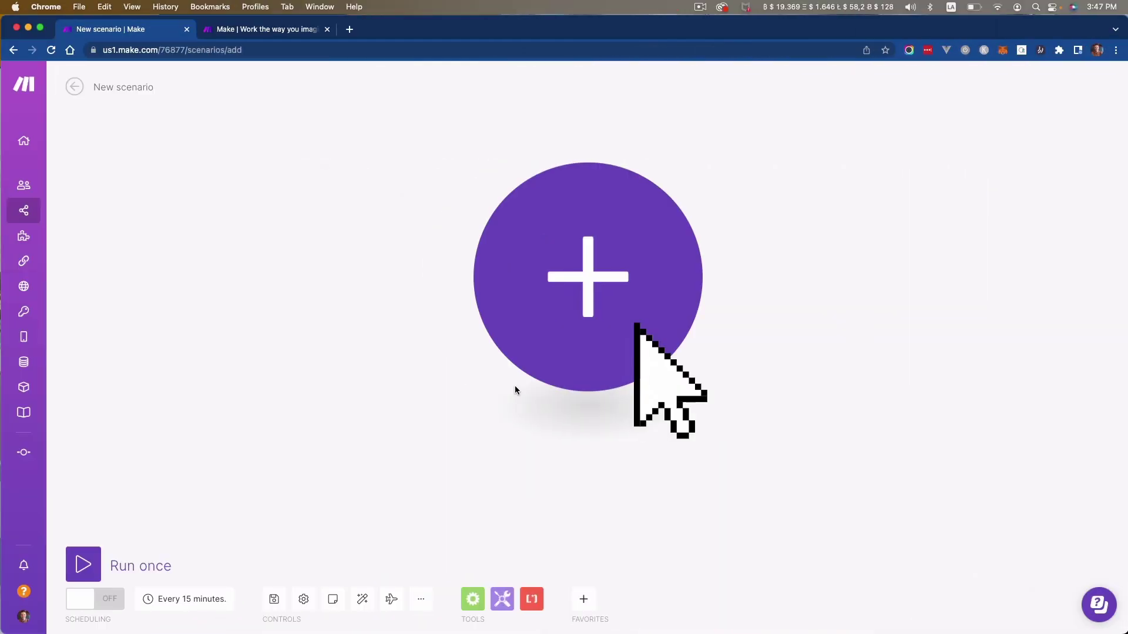
# Step: Search the first module's app list for WhatsApp and choose WhatsApp Business Cloud
pyautogui.click(546, 363)
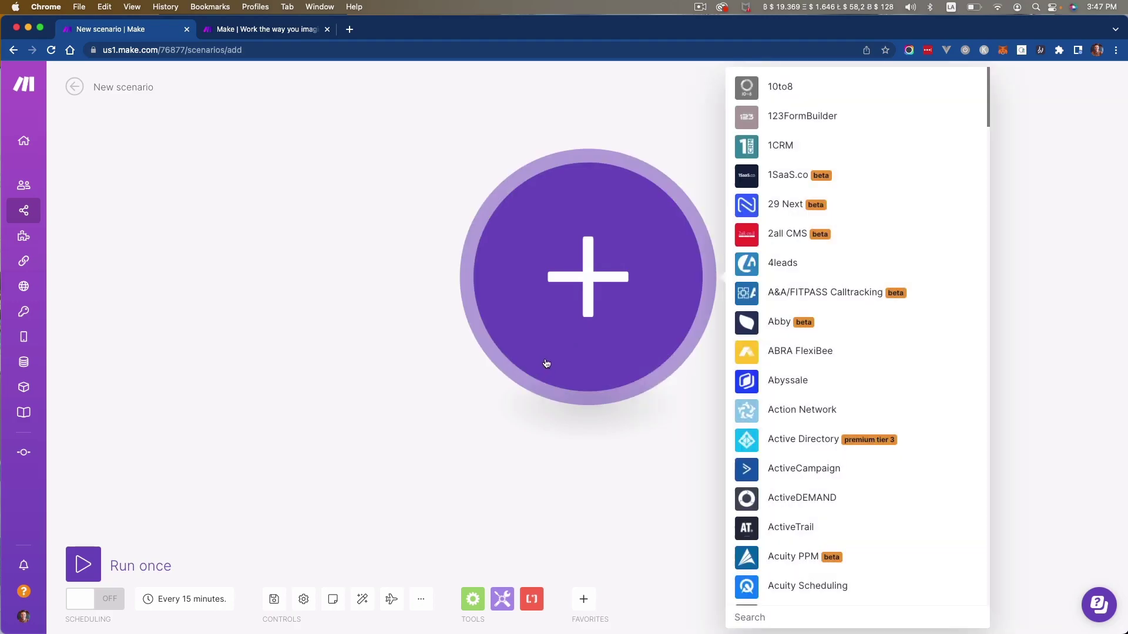
pyautogui.scroll(-20, 769, 394)
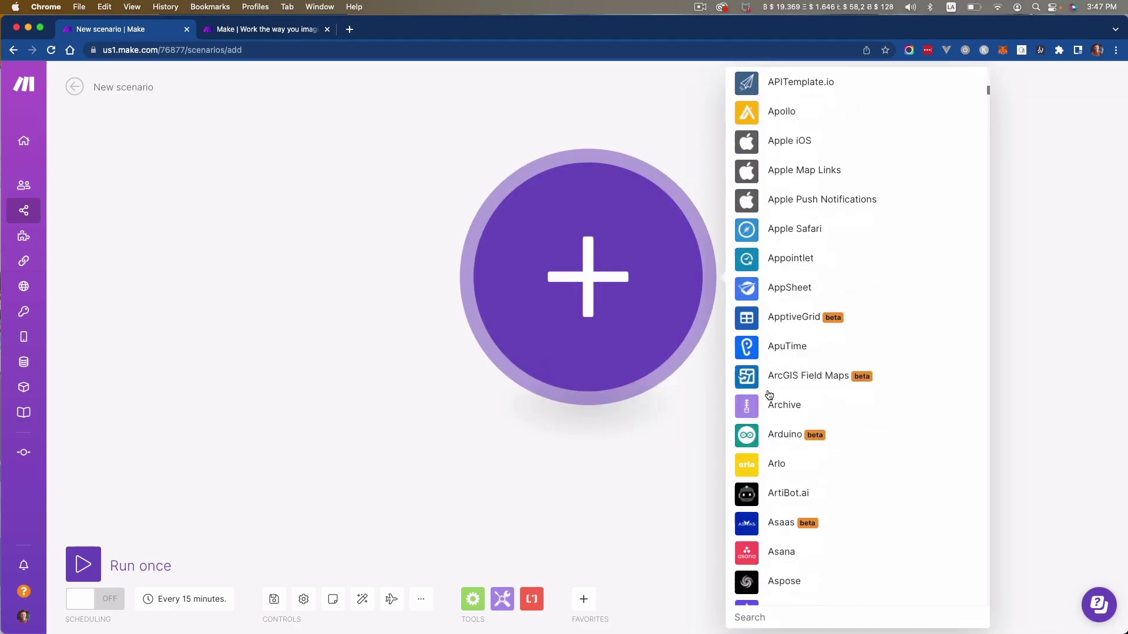
pyautogui.scroll(20, 769, 394)
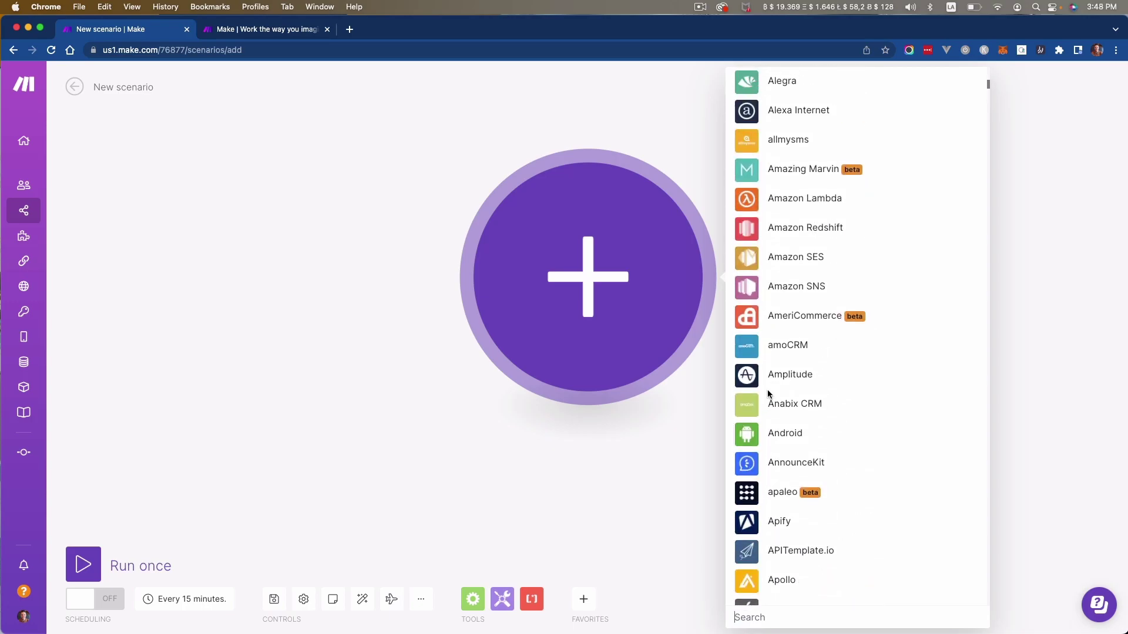
pyautogui.scroll(-20, 769, 394)
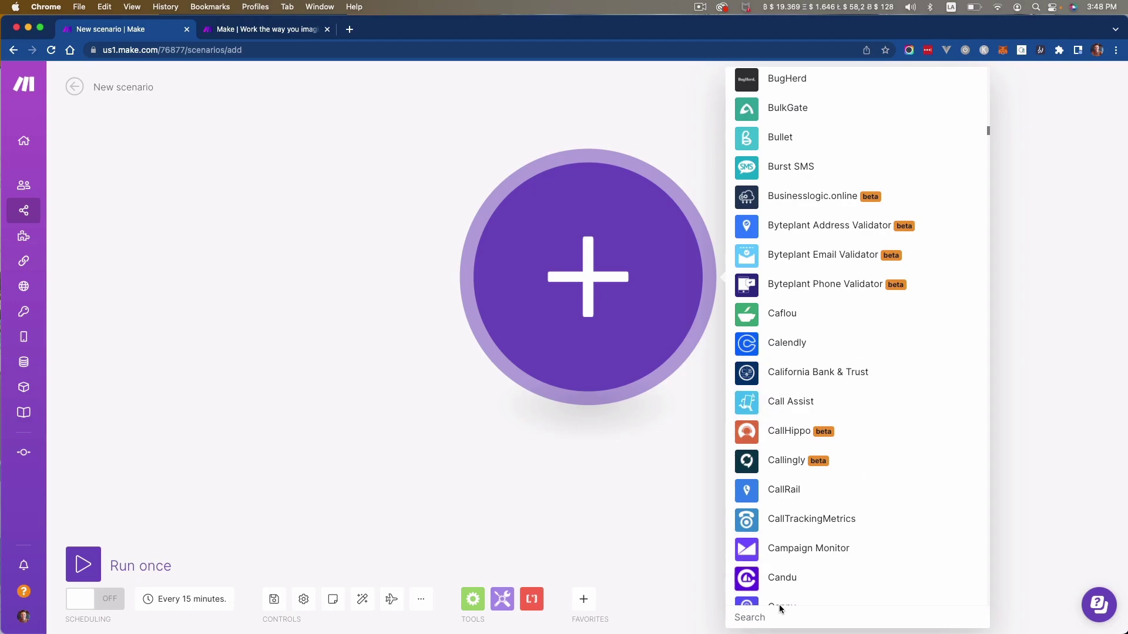
pyautogui.write('atsapp')
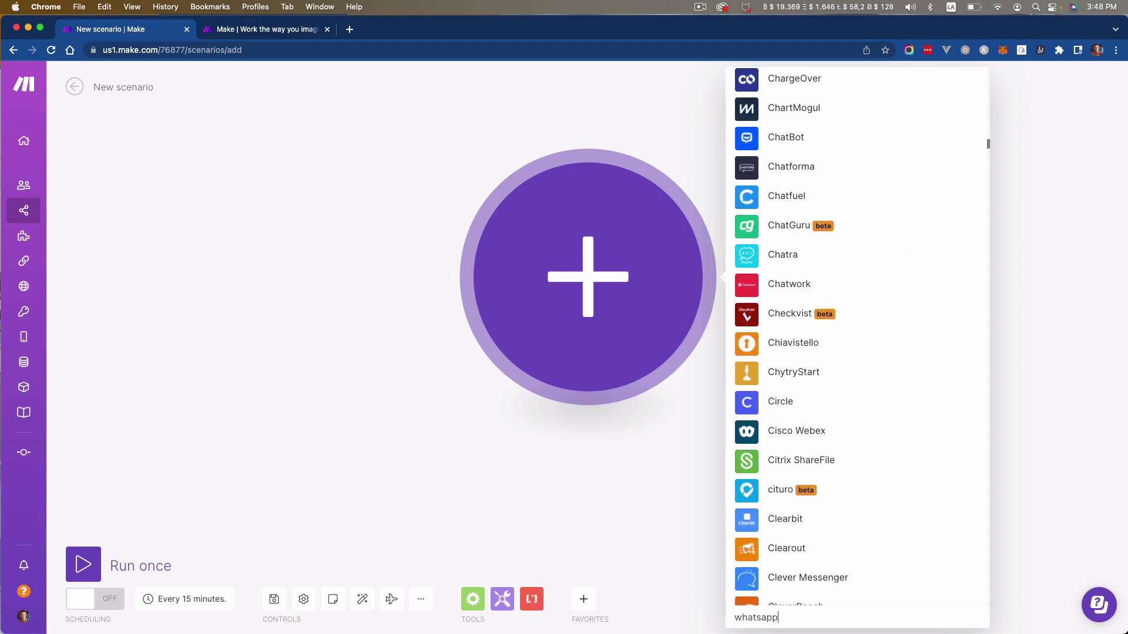
pyautogui.click(832, 299)
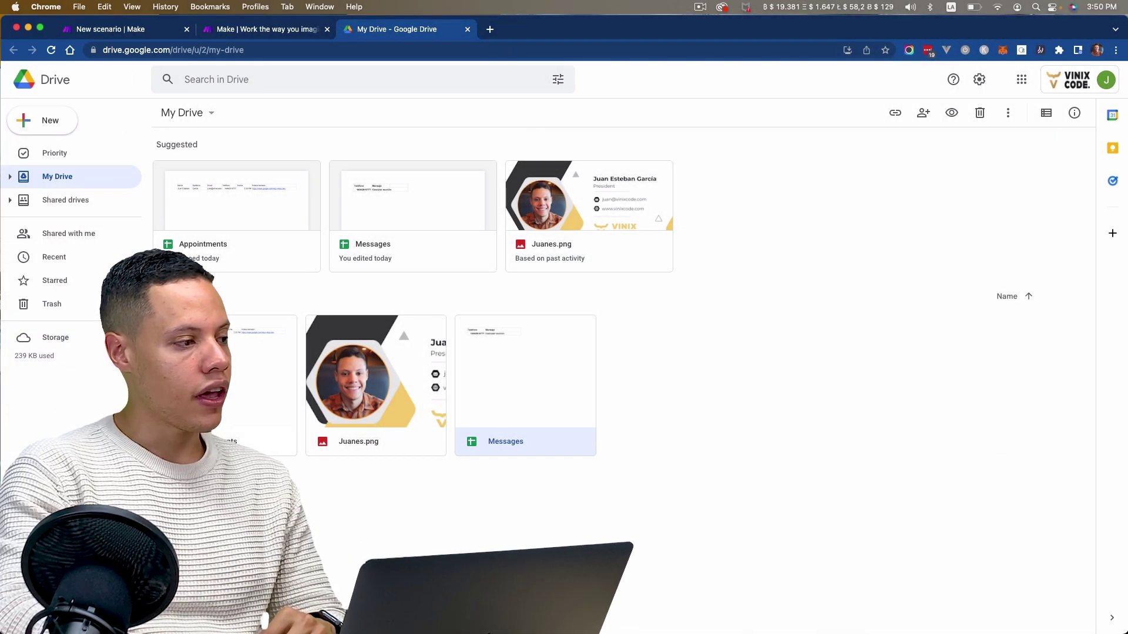
# Step: Open the Appointments file from My Drive in Google Sheets
pyautogui.doubleClick(258, 381)
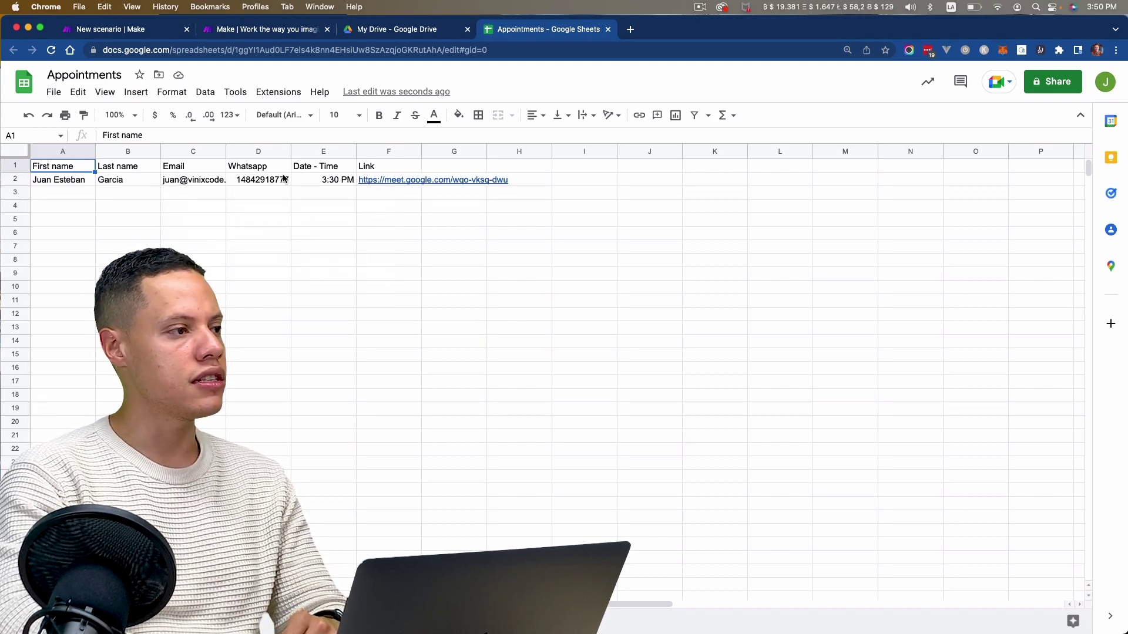
# Step: Review the Appointments booking row, dismiss the Meet link preview, and return to the Make tab
pyautogui.moveTo(369, 183)
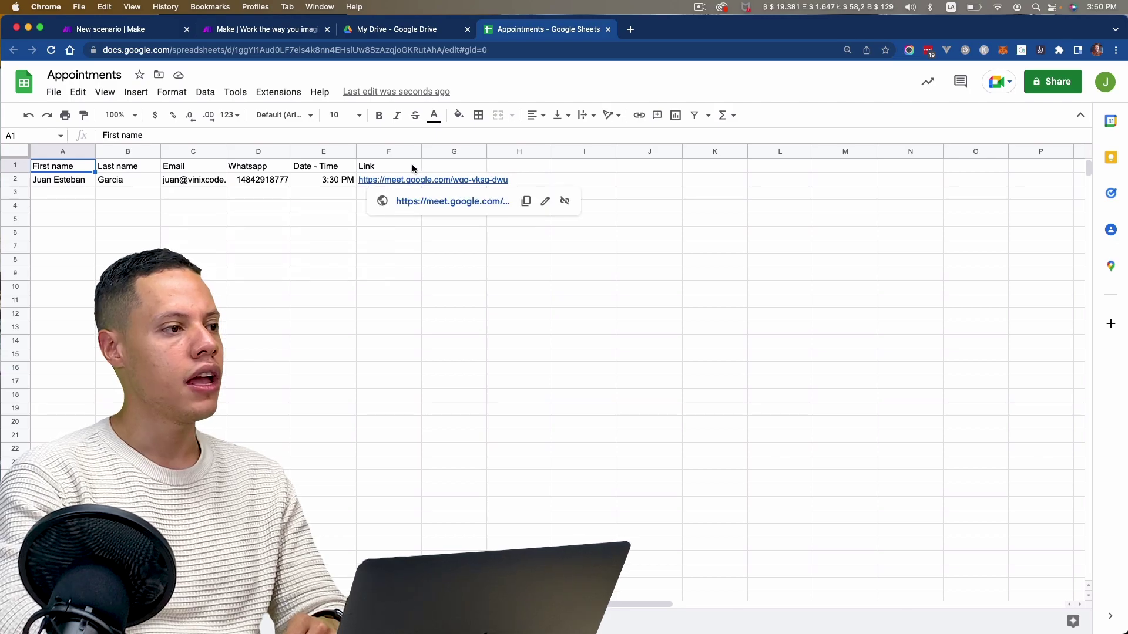
pyautogui.click(655, 218)
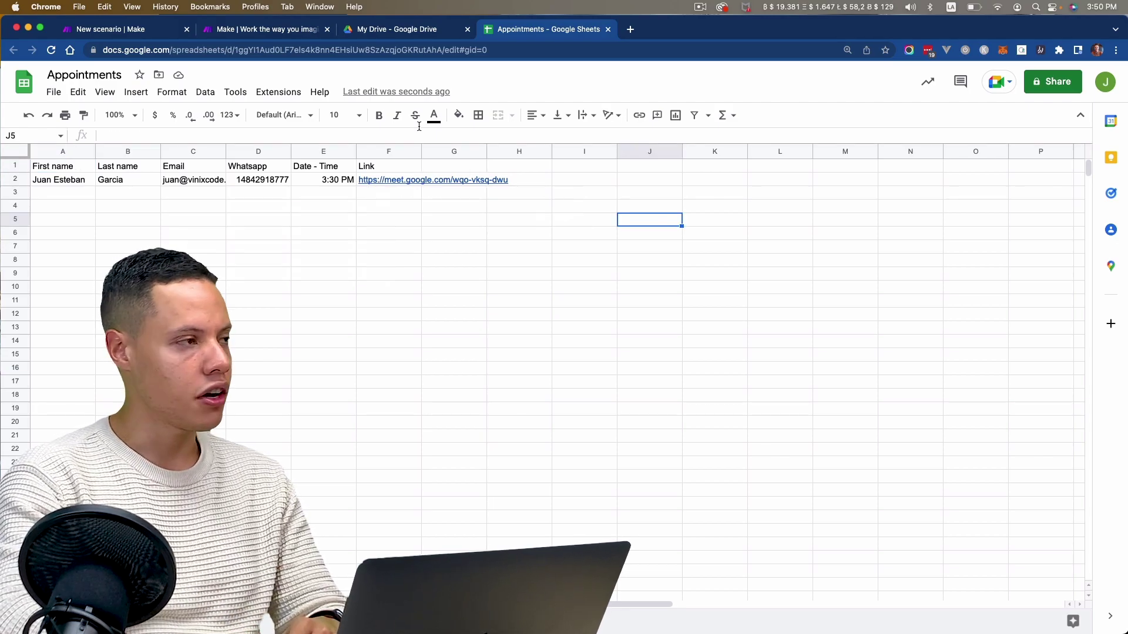
pyautogui.click(143, 29)
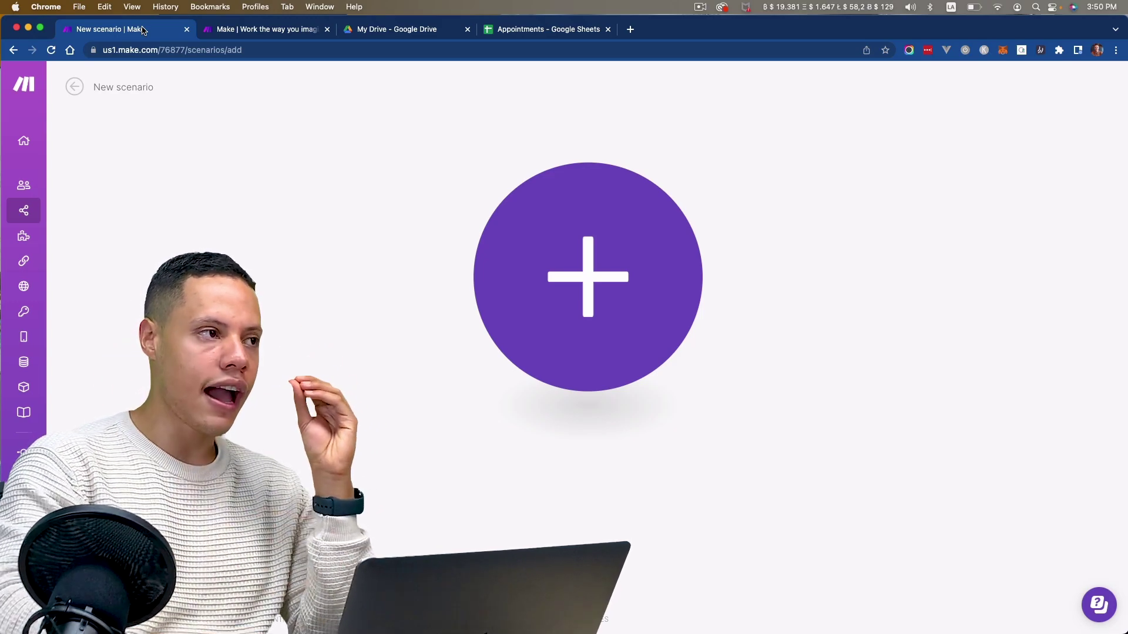
pyautogui.click(537, 28)
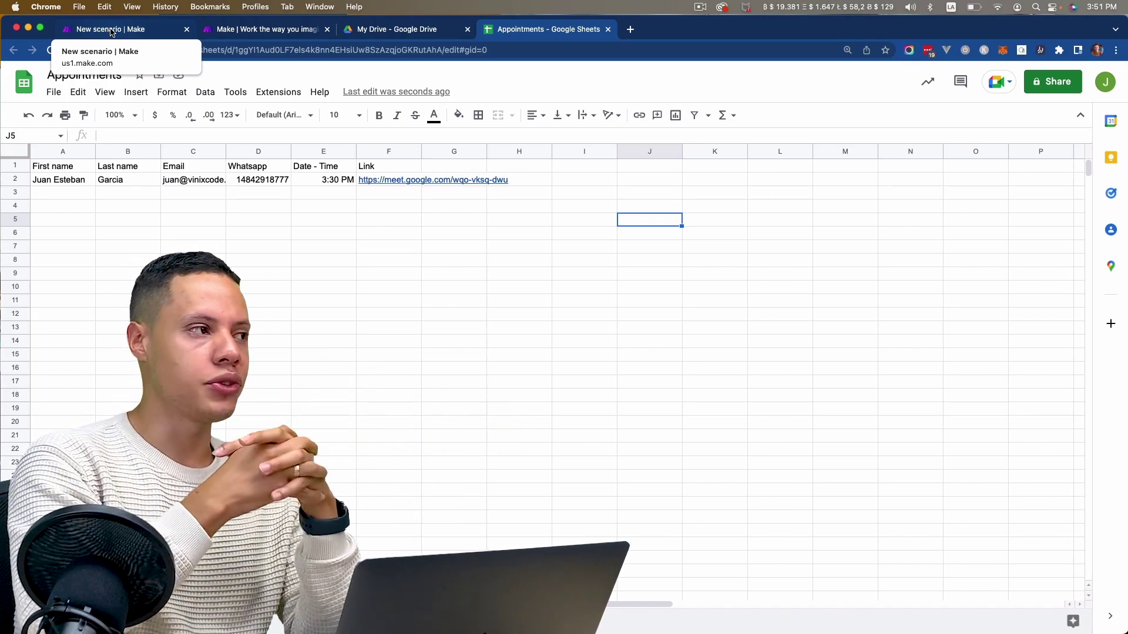
pyautogui.click(111, 31)
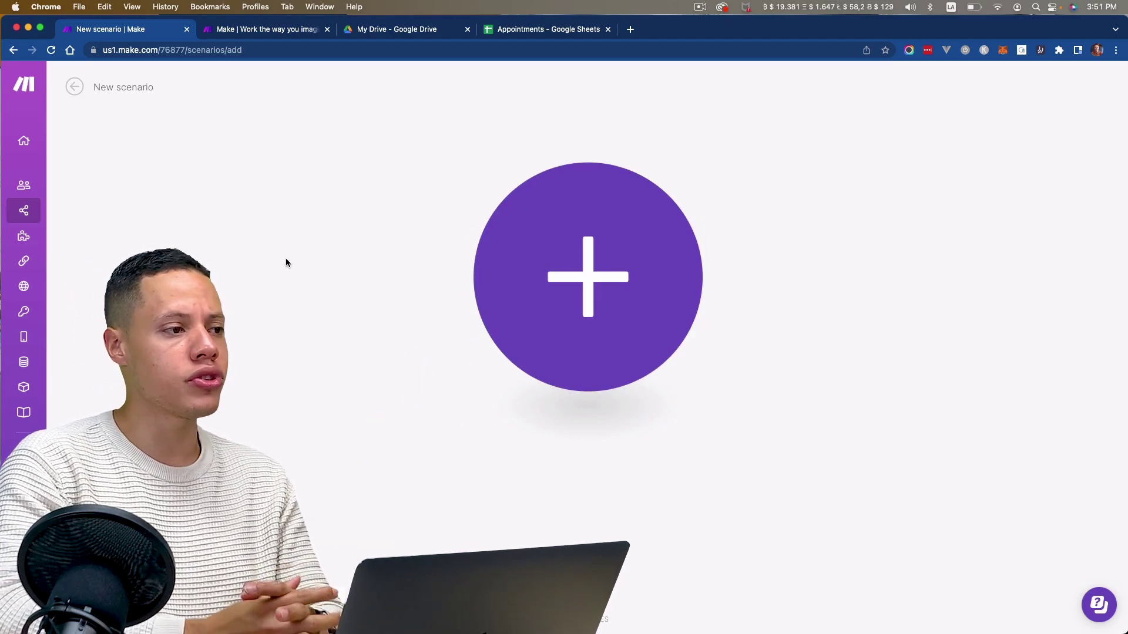
# Step: Search 'google she', choose Google Sheets, and add Watch Rows as the first module
pyautogui.click(531, 287)
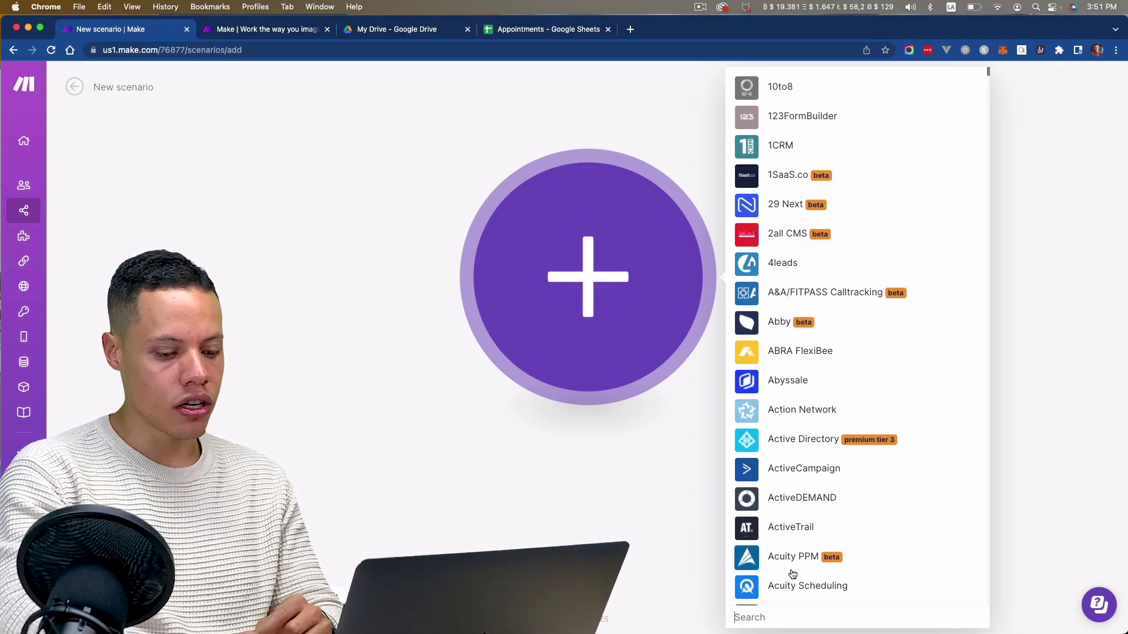
pyautogui.write('google sheet')
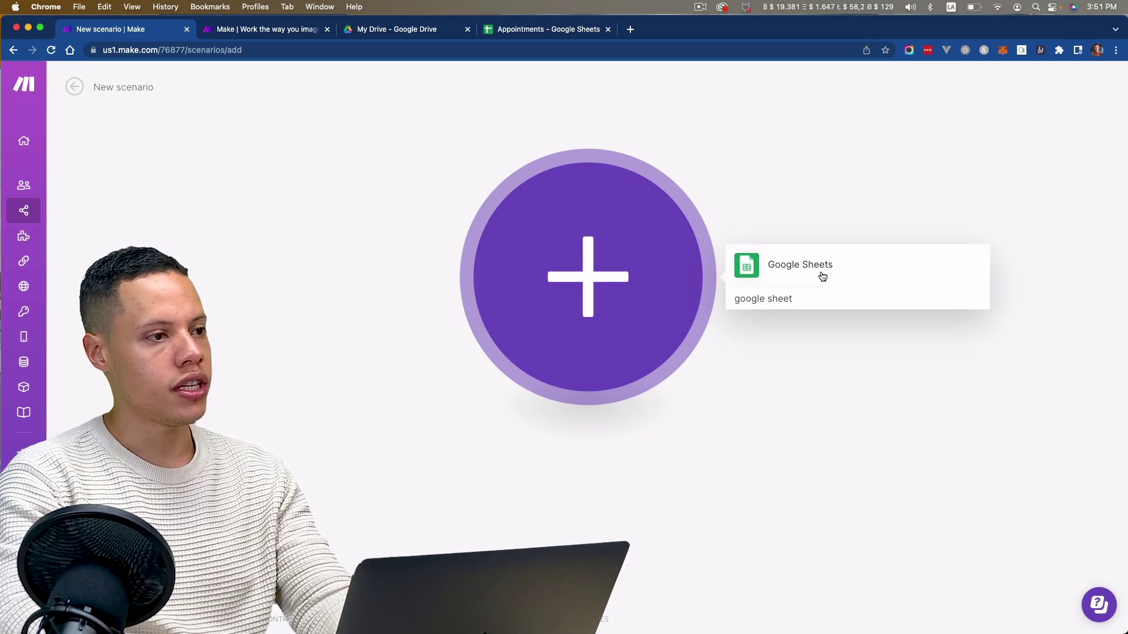
pyautogui.click(823, 276)
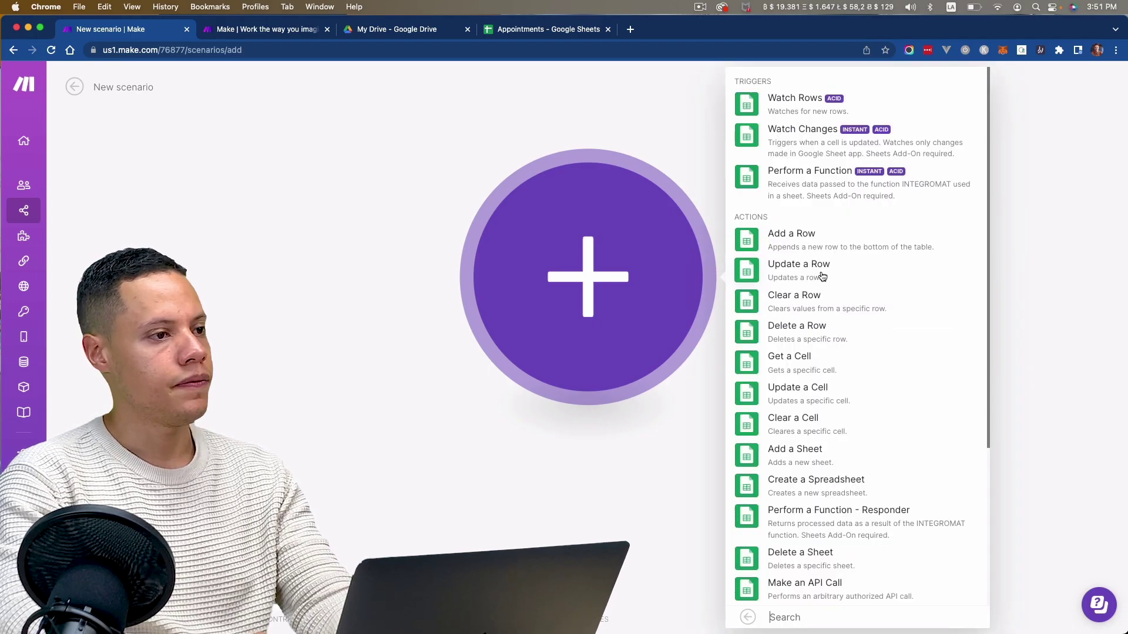
pyautogui.click(861, 111)
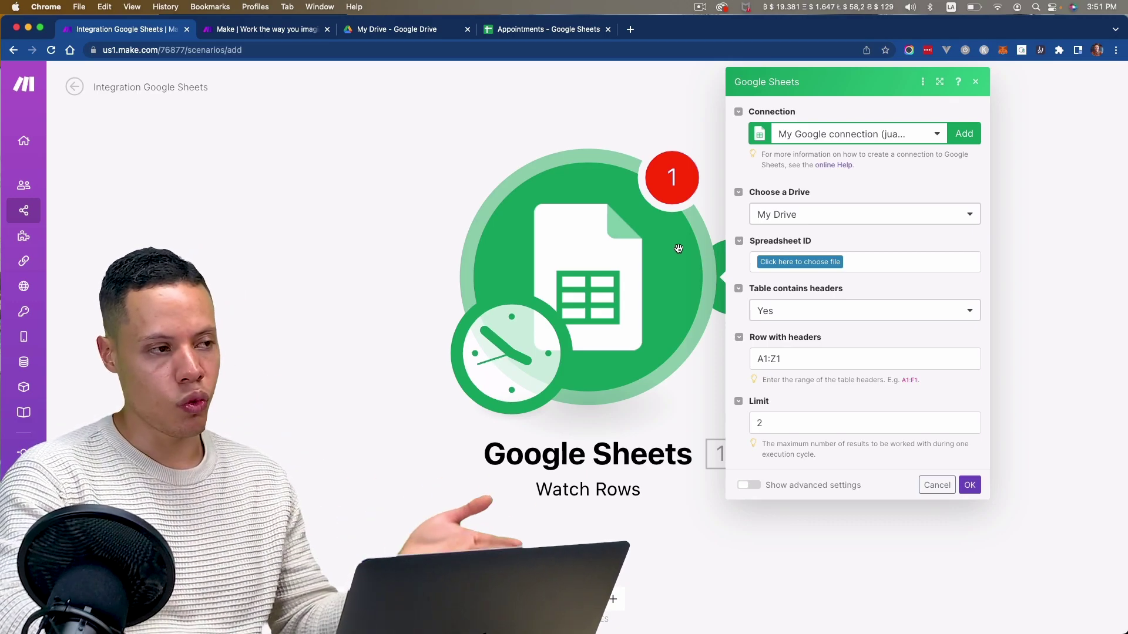
# Step: Create a new Google connection and authorize it with the Google account
pyautogui.click(964, 138)
pyautogui.click(916, 271)
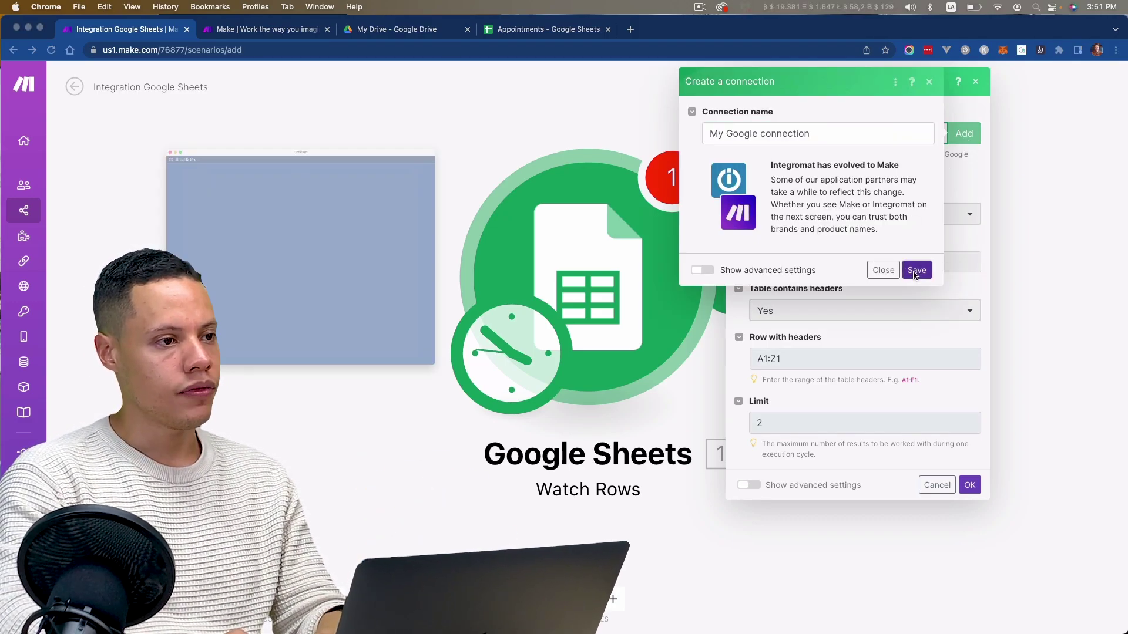
pyautogui.click(317, 280)
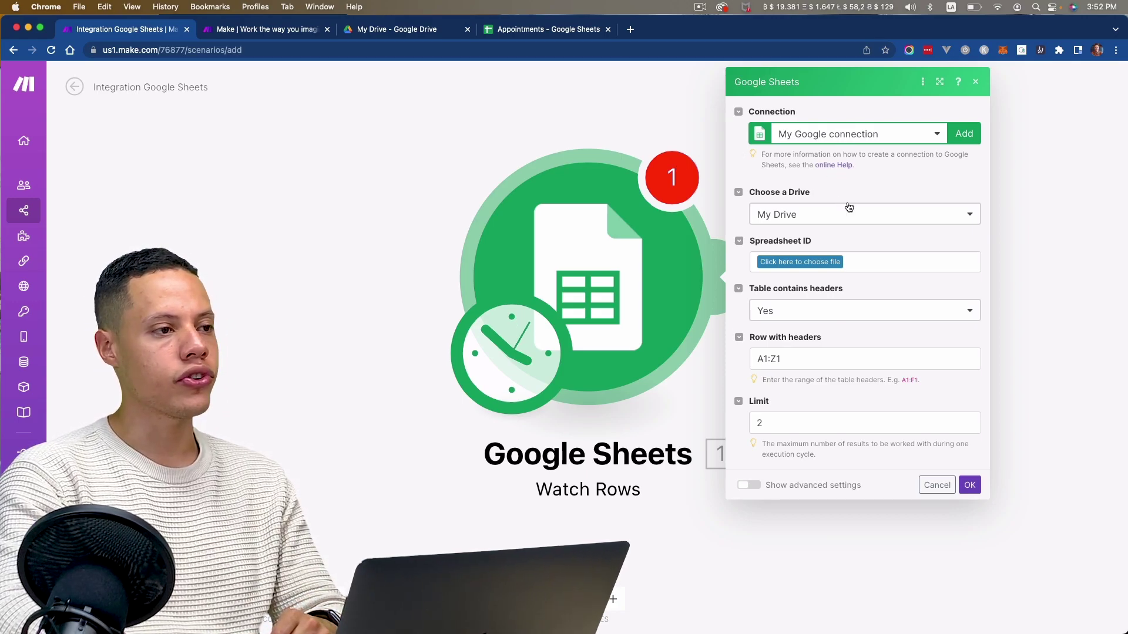
# Step: Set the trigger to My Drive, the Appointments spreadsheet, and Sheet1
pyautogui.click(838, 217)
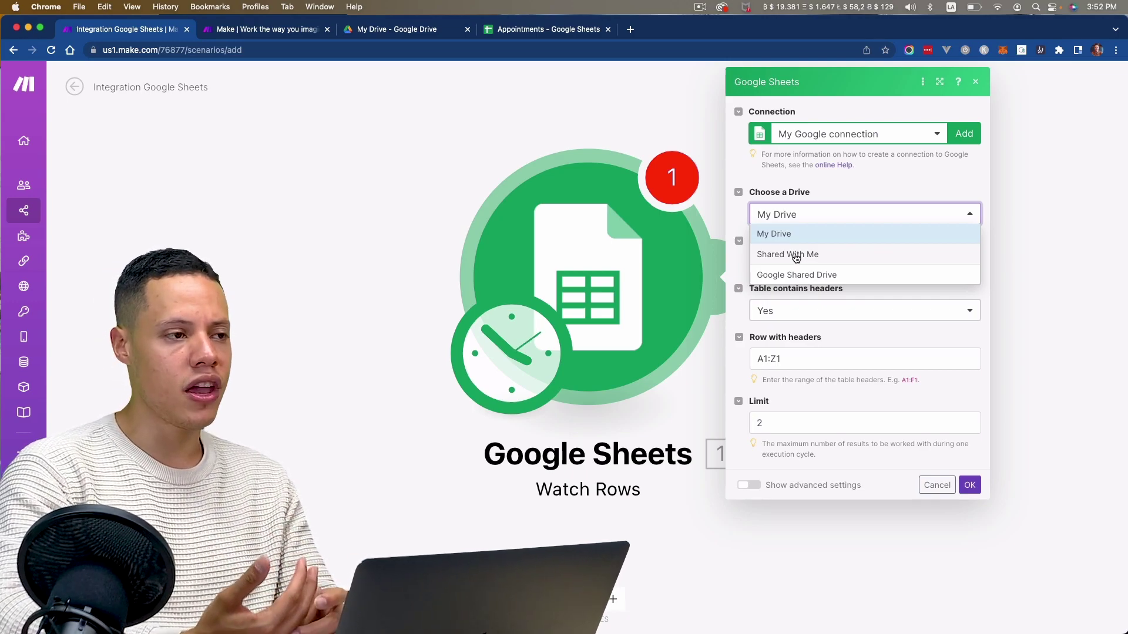
pyautogui.click(838, 184)
pyautogui.click(810, 262)
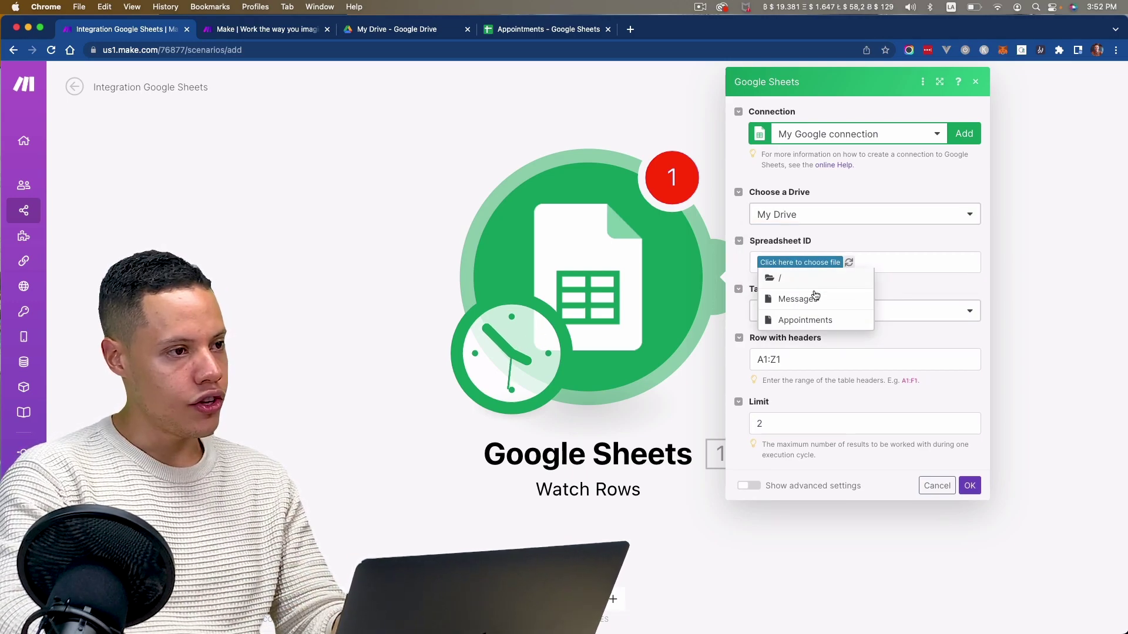
pyautogui.click(804, 321)
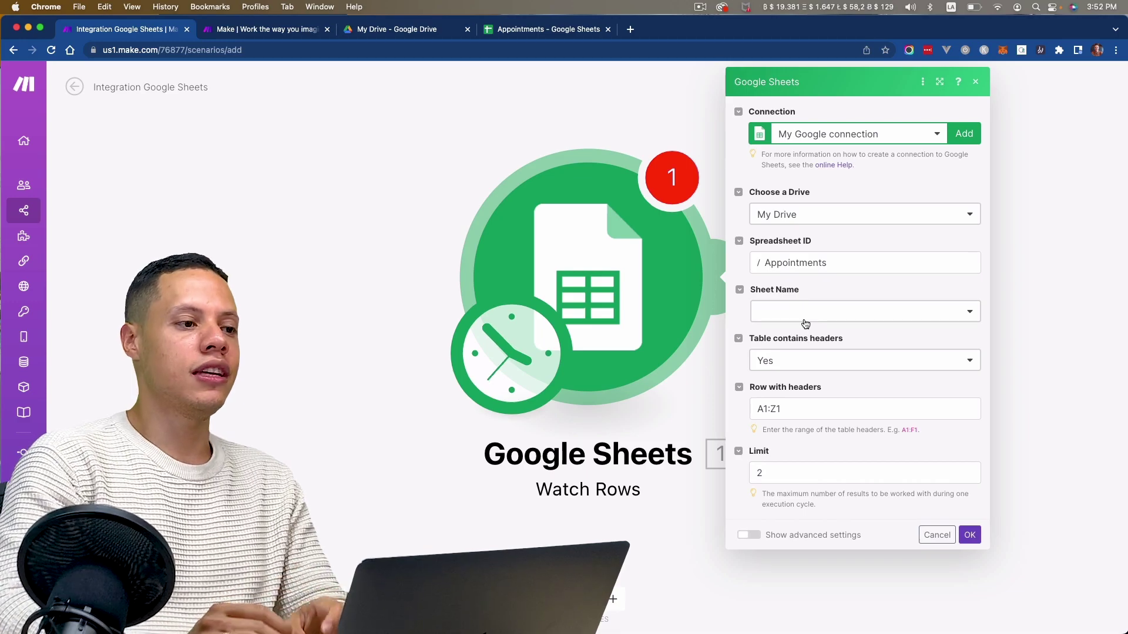
pyautogui.click(805, 324)
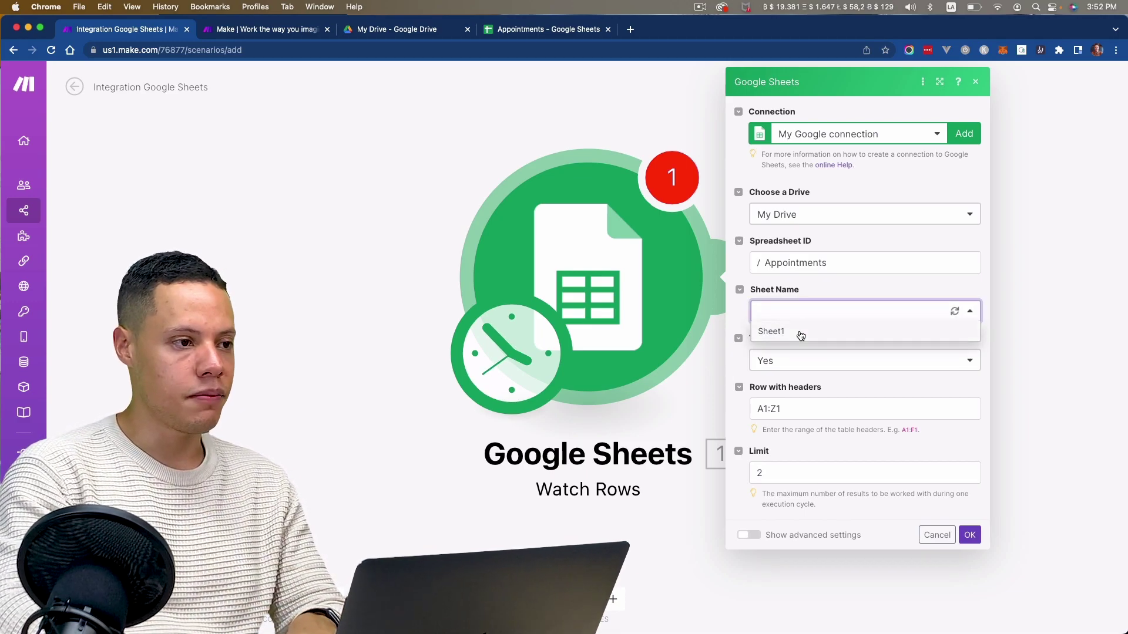
pyautogui.click(800, 333)
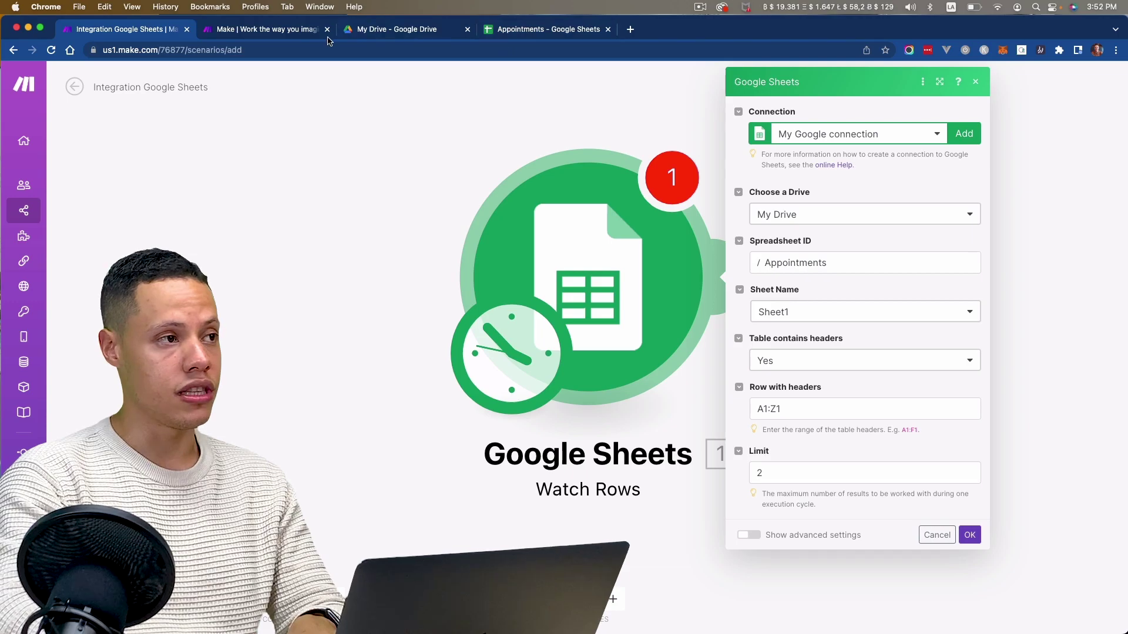
# Step: Check the header row in Appointments, then confirm Watch Rows with headers A1:Z1
pyautogui.click(530, 31)
pyautogui.click(14, 167)
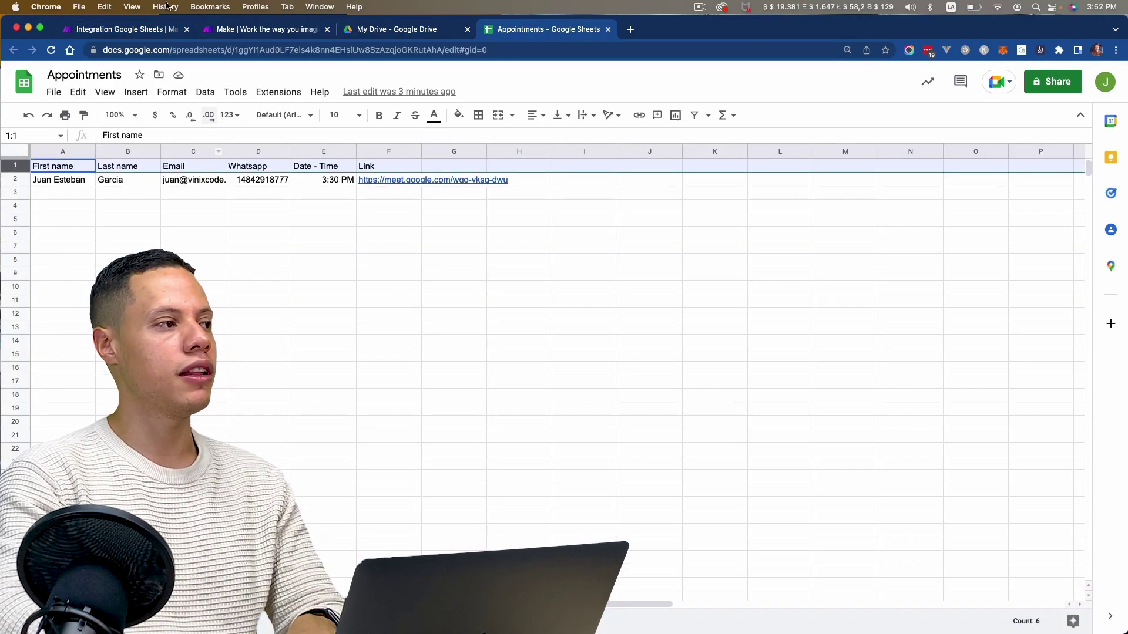
pyautogui.click(145, 32)
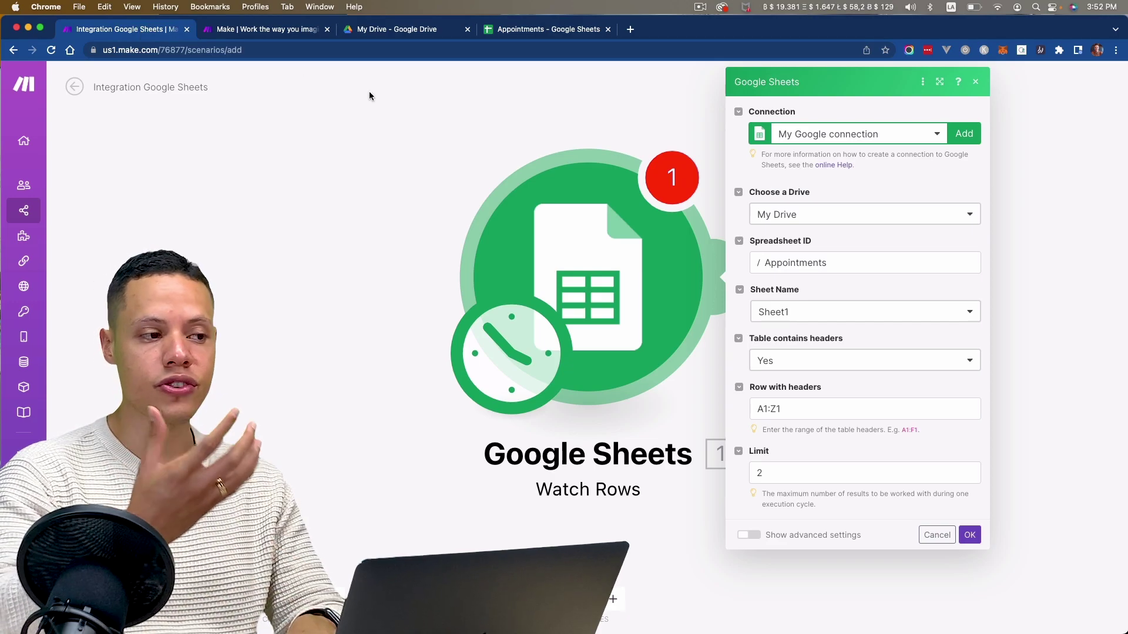
pyautogui.moveTo(755, 387); pyautogui.dragTo(805, 410)
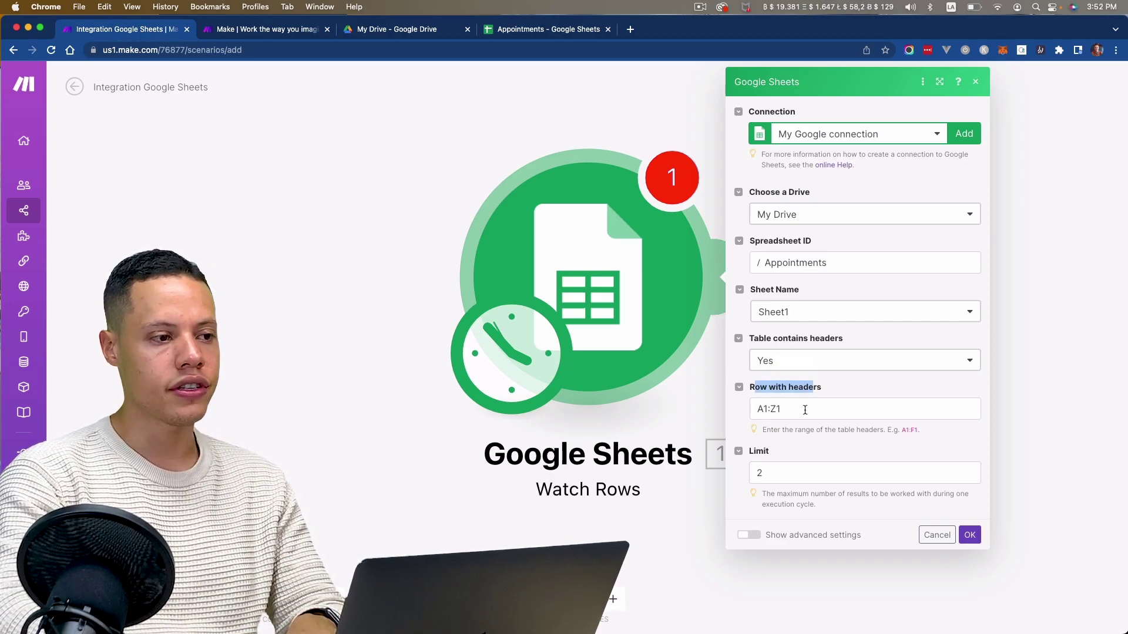
pyautogui.click(805, 410)
pyautogui.click(970, 534)
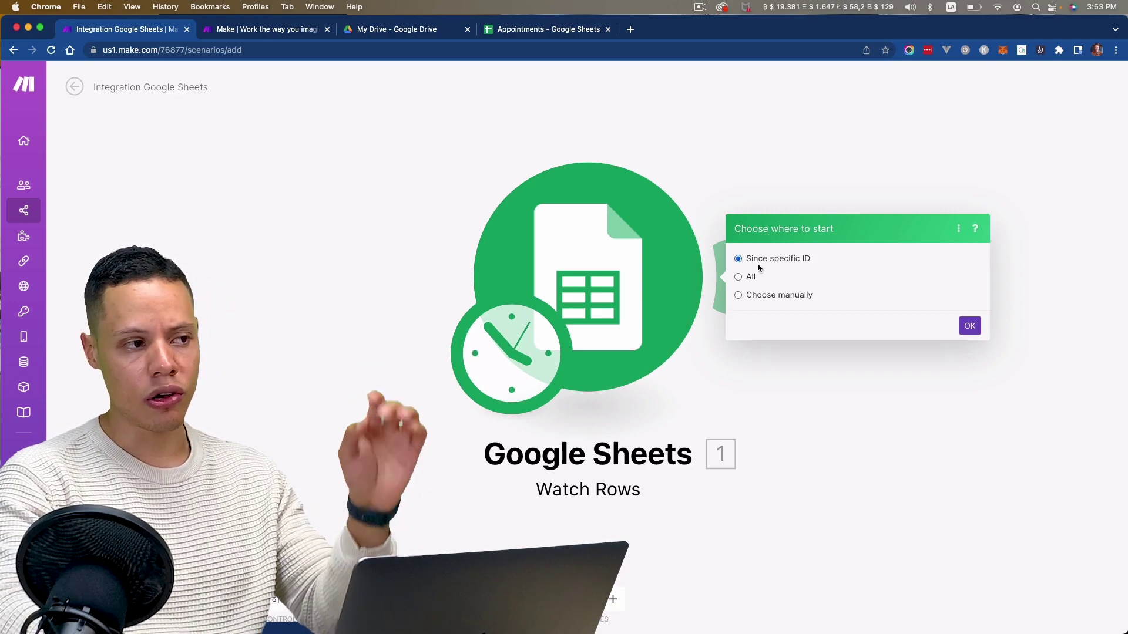
# Step: Start from All rows, run the scenario once, and inspect the Sheets output bundle
pyautogui.click(741, 277)
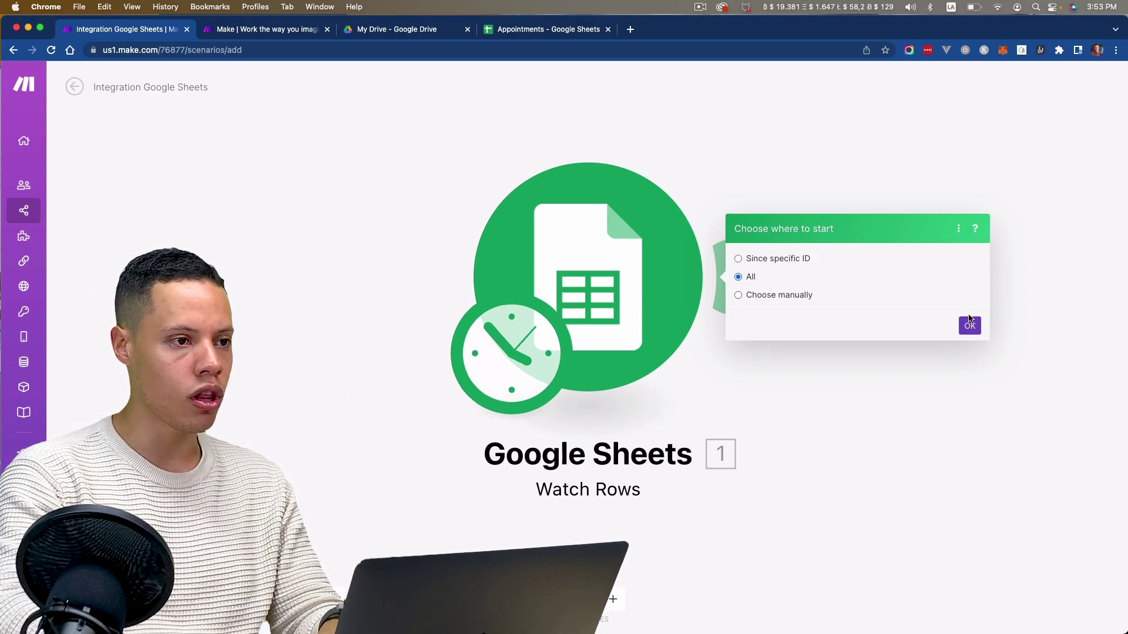
pyautogui.click(969, 324)
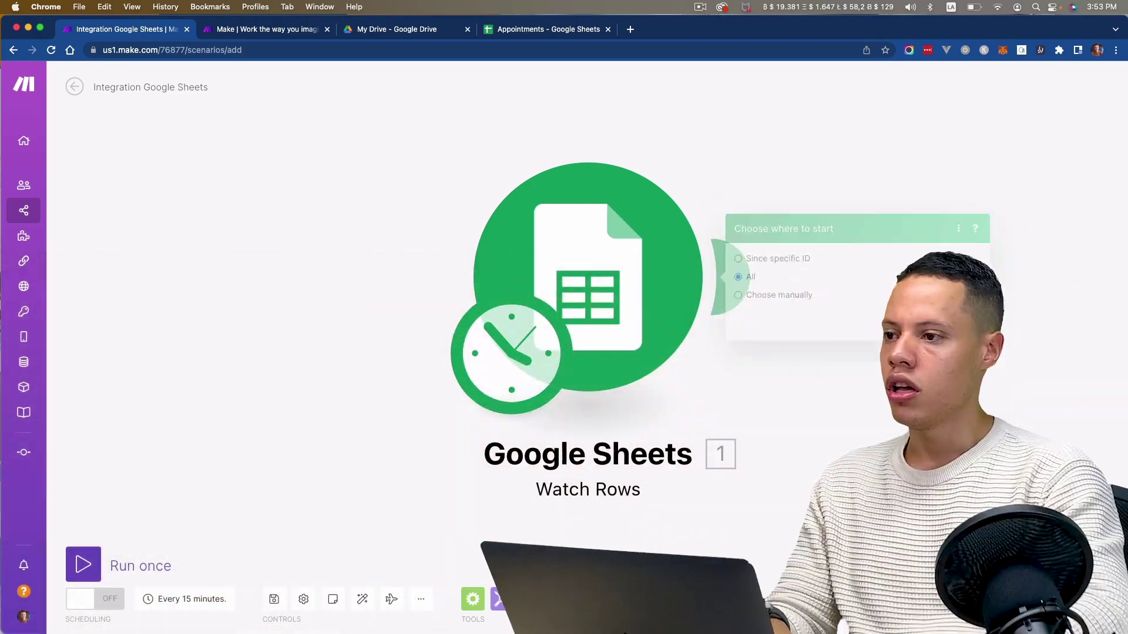
pyautogui.click(97, 571)
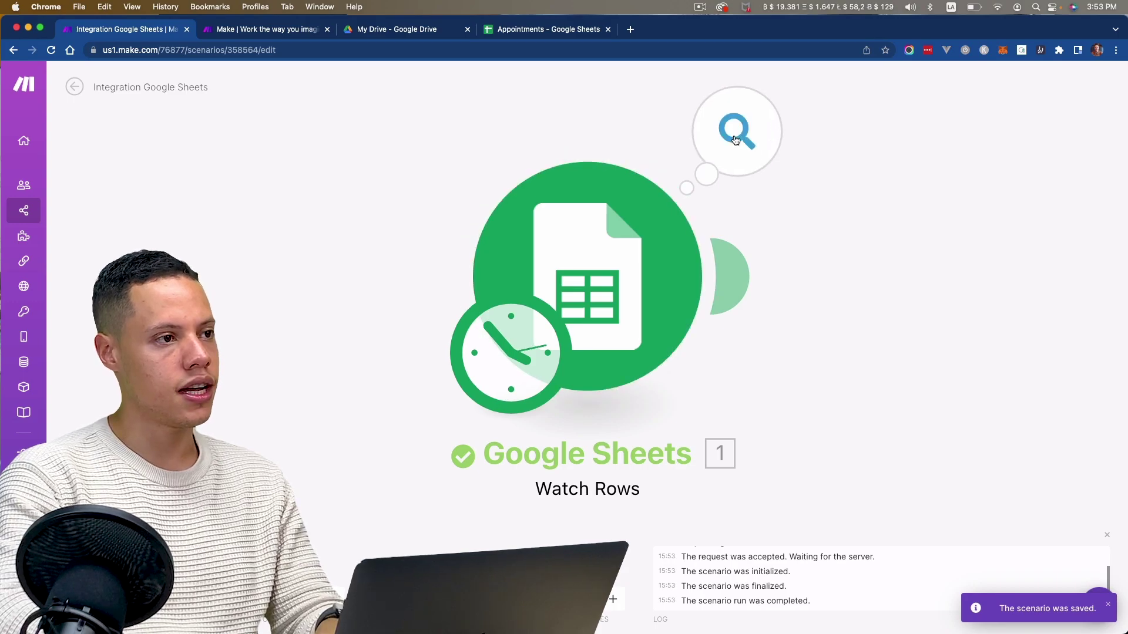
pyautogui.click(735, 140)
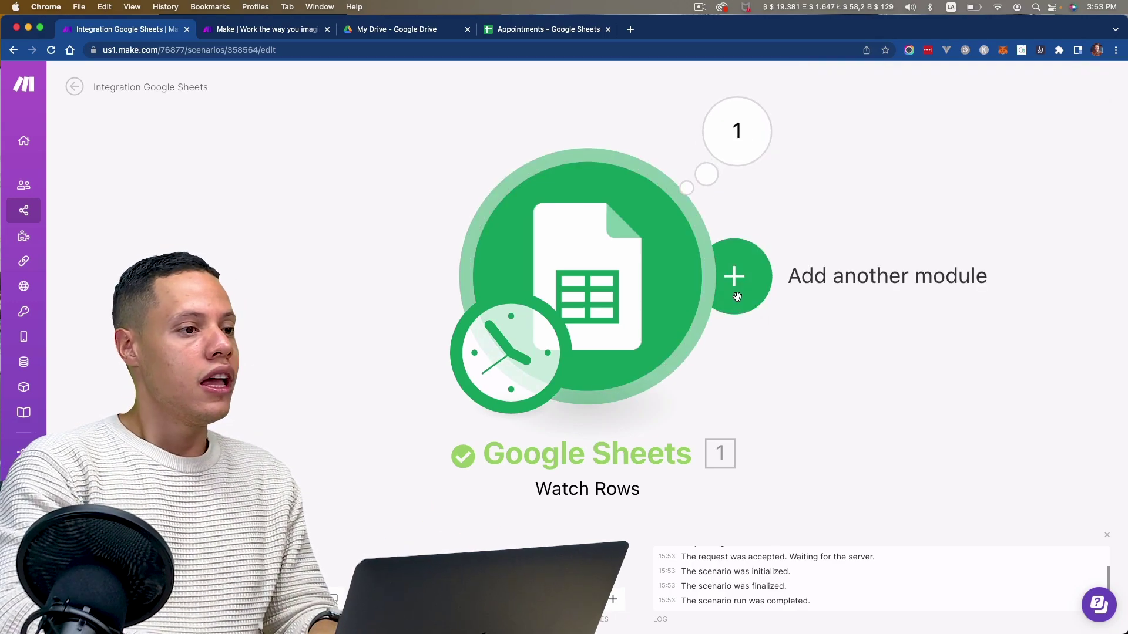
# Step: Attach WhatsApp Business Cloud's Send a Template Message after the Sheets trigger
pyautogui.click(732, 276)
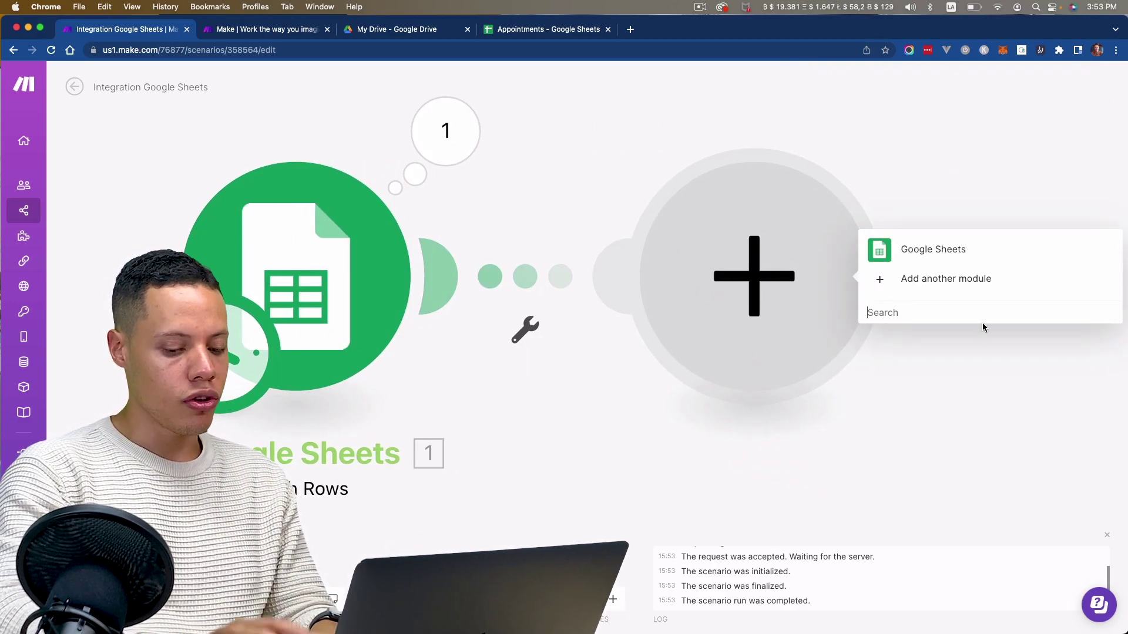
pyautogui.click(982, 322)
pyautogui.write('whatsapp business')
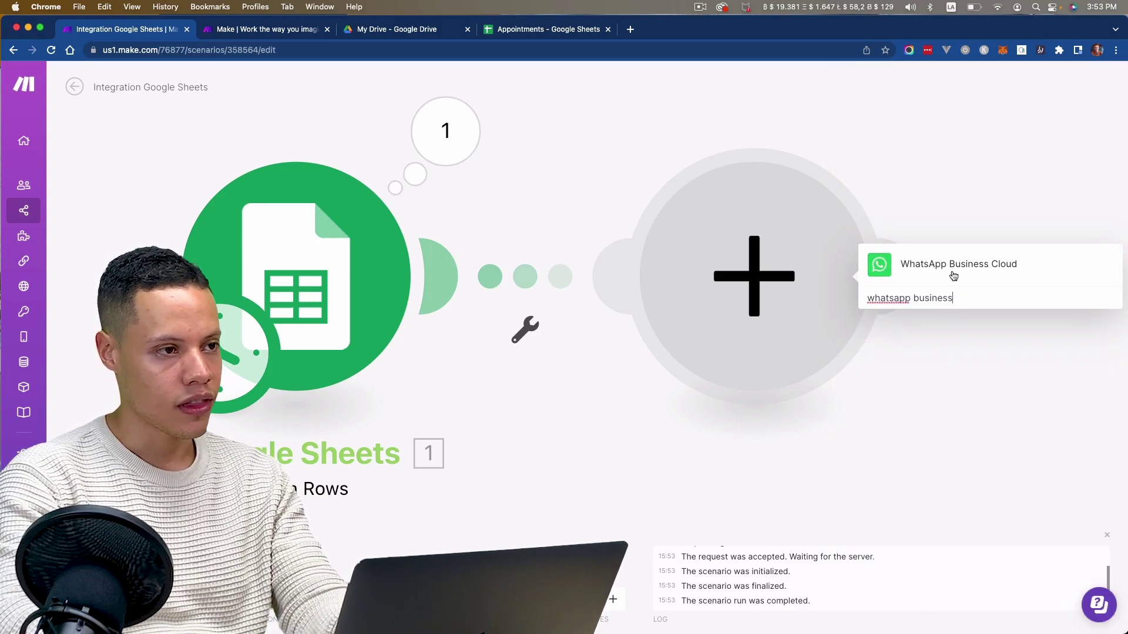
pyautogui.click(953, 274)
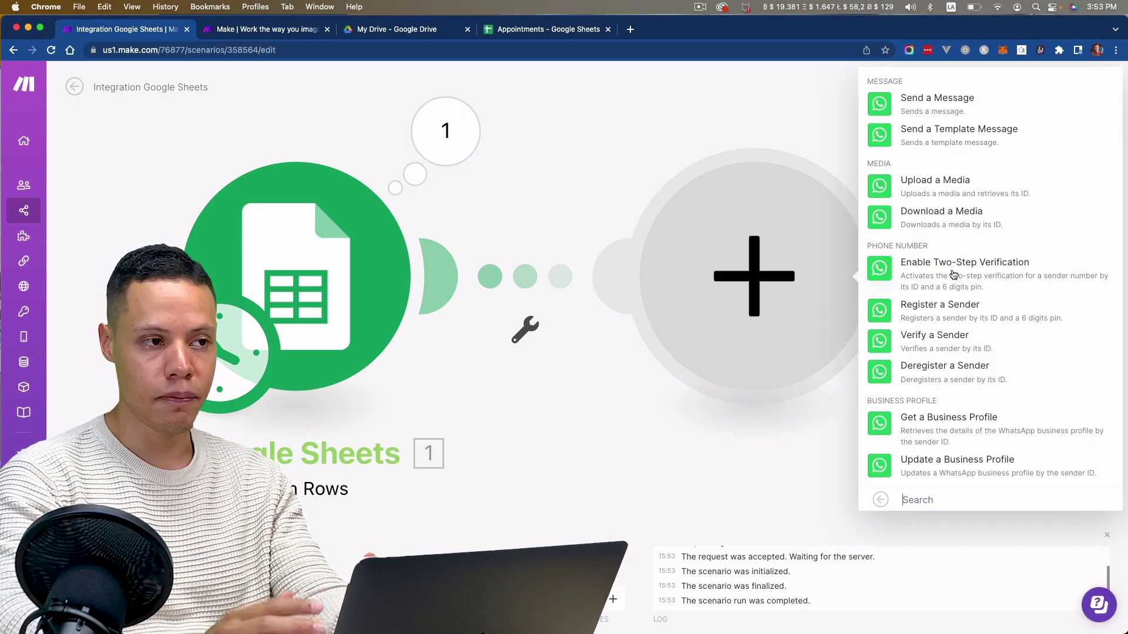
pyautogui.click(914, 133)
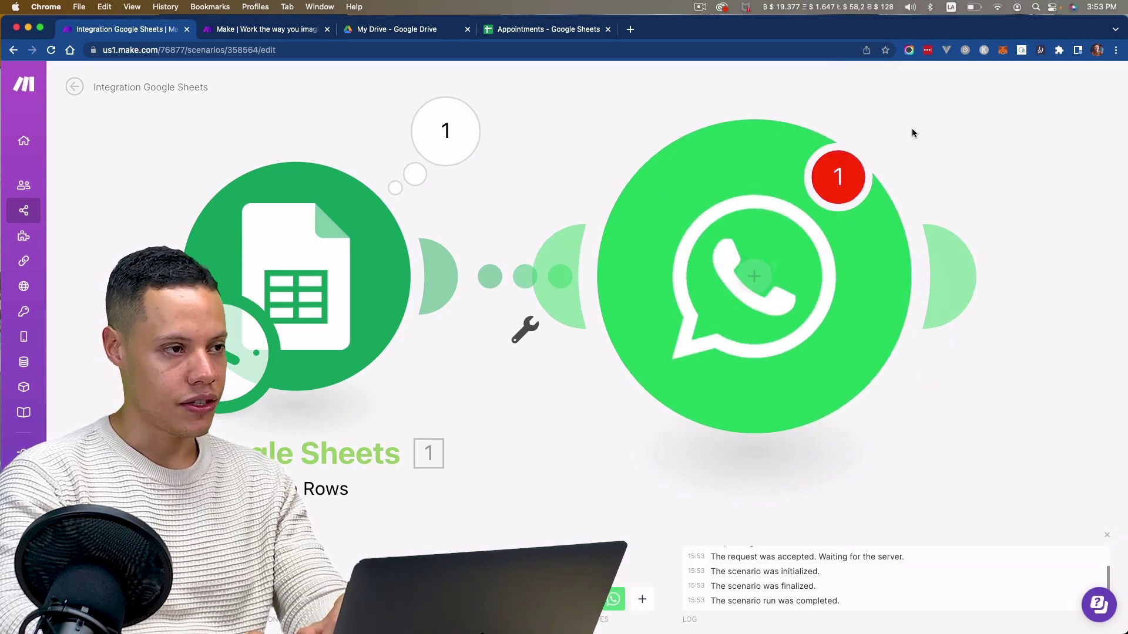
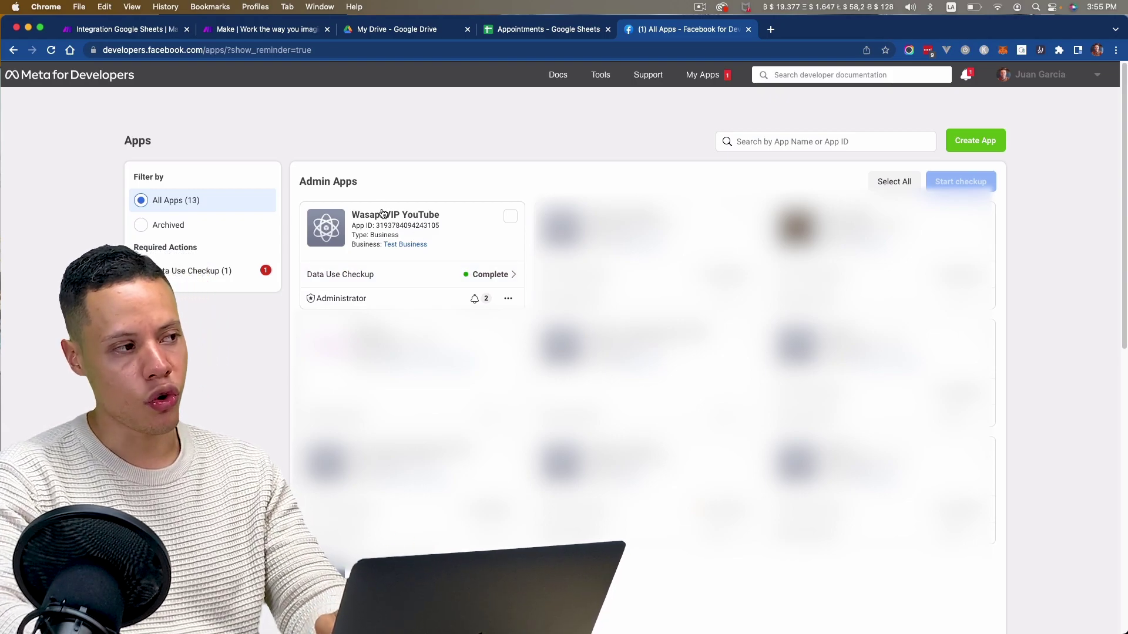
# Step: Open the Wasapi VIP YouTube app's WhatsApp Getting Started page, check the temporary access token, return to Make
pyautogui.click(382, 213)
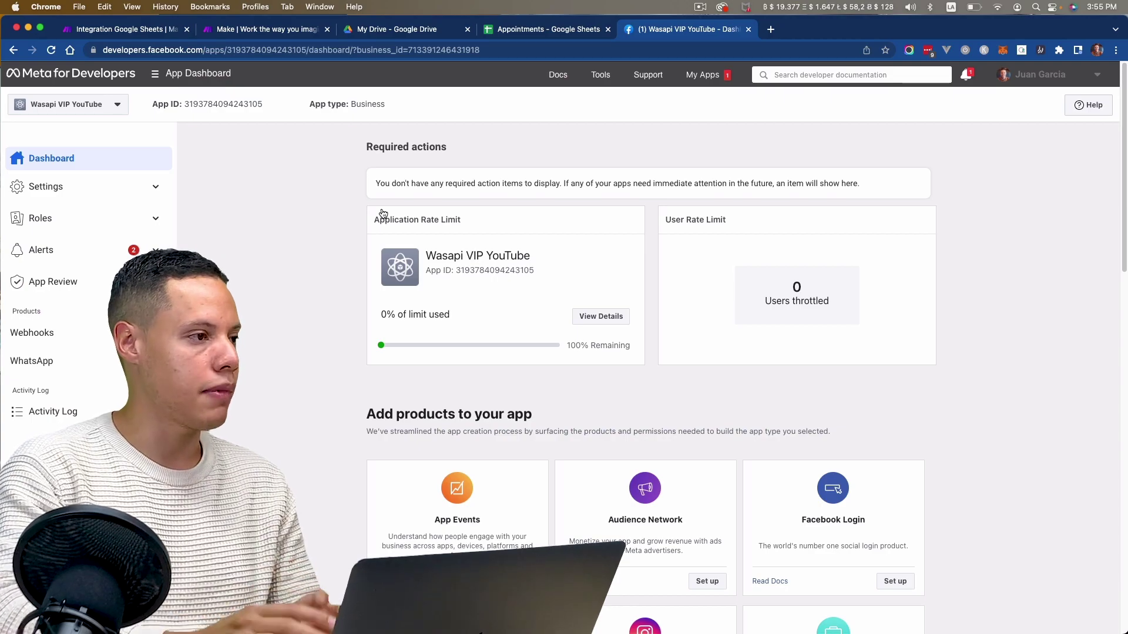
pyautogui.click(88, 360)
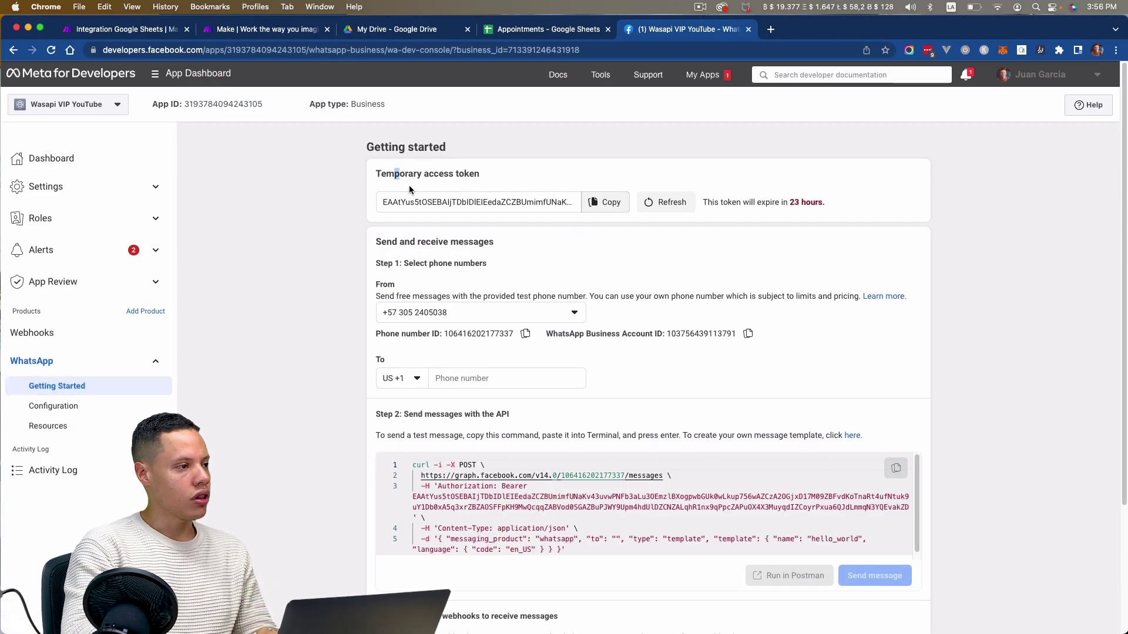
pyautogui.moveTo(402, 178); pyautogui.dragTo(424, 258)
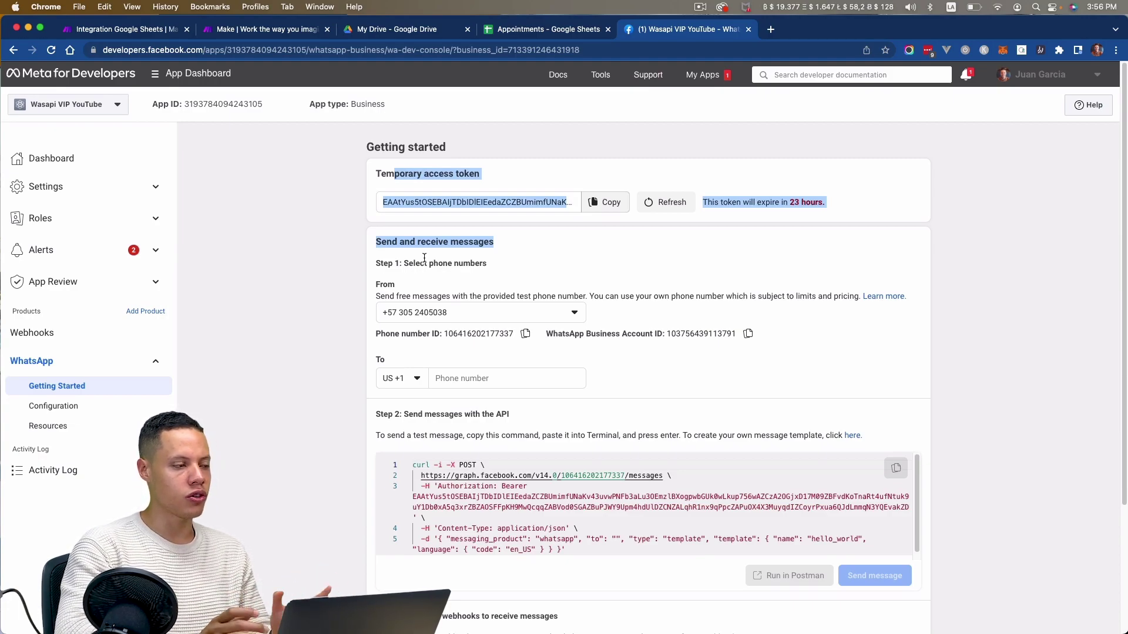
pyautogui.click(424, 258)
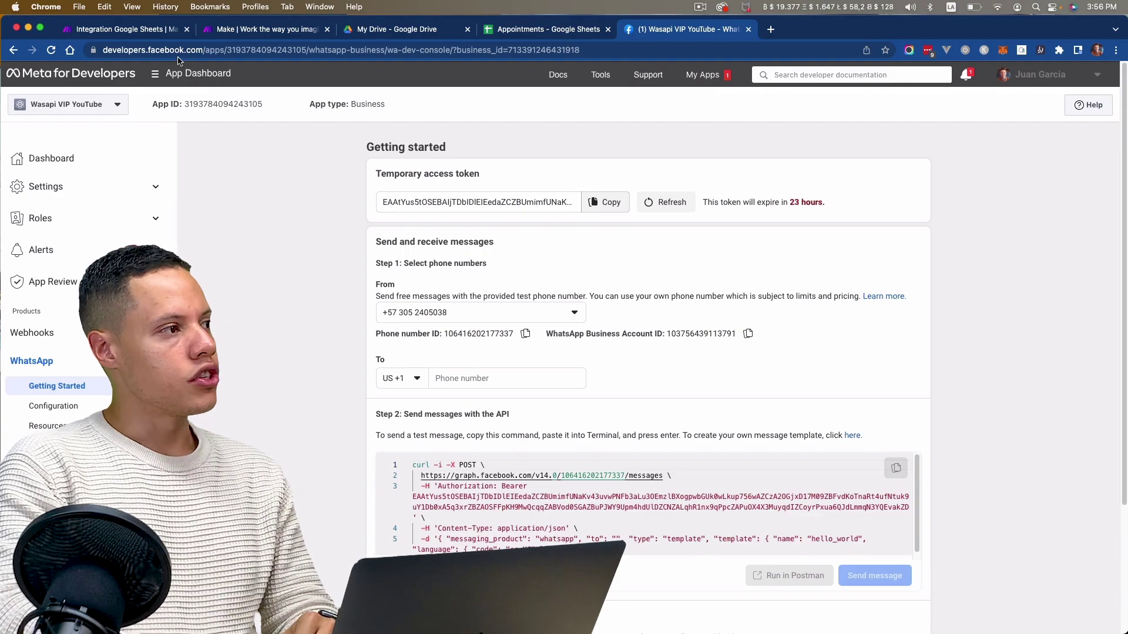
pyautogui.click(150, 35)
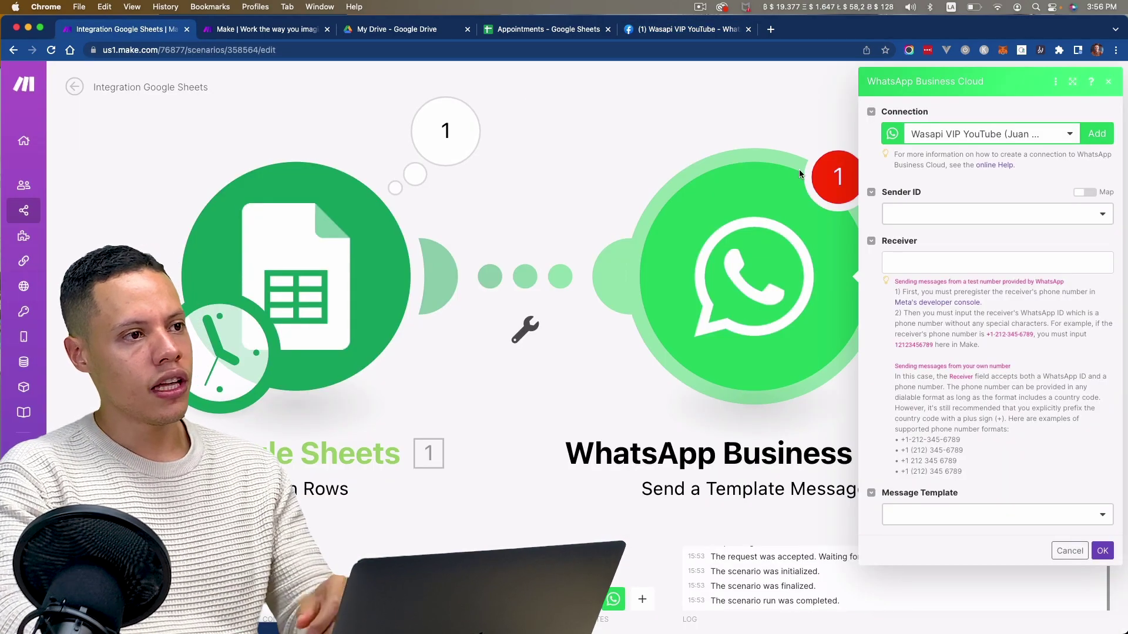
# Step: Start a new WhatsApp Business Cloud connection and paste Meta's temporary access token as its permanent token
pyautogui.click(1097, 133)
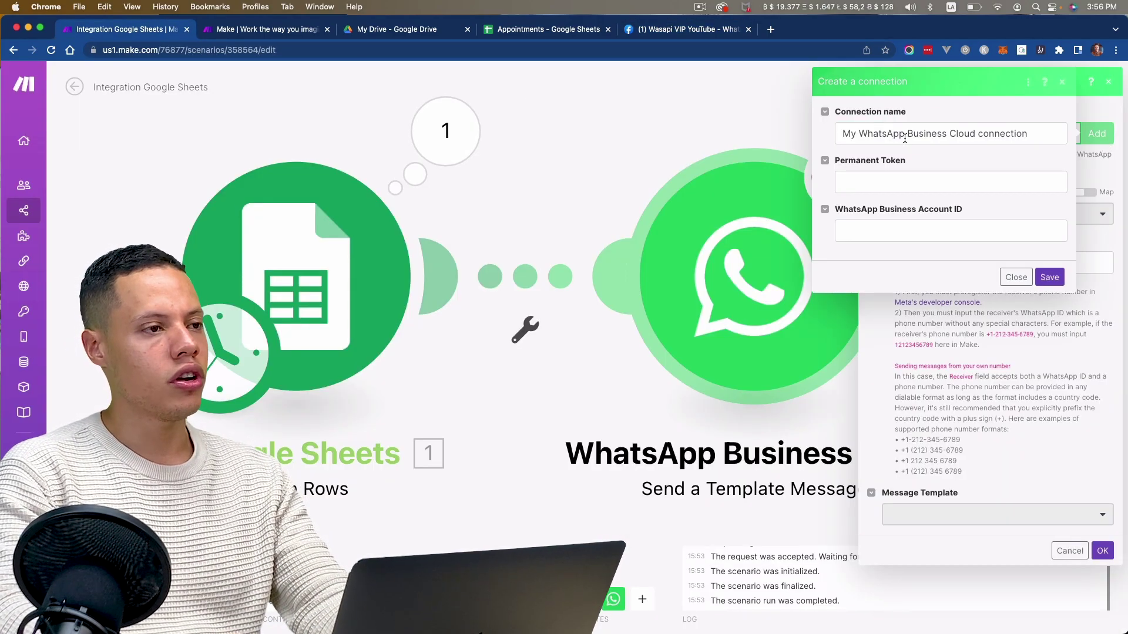
pyautogui.click(926, 130)
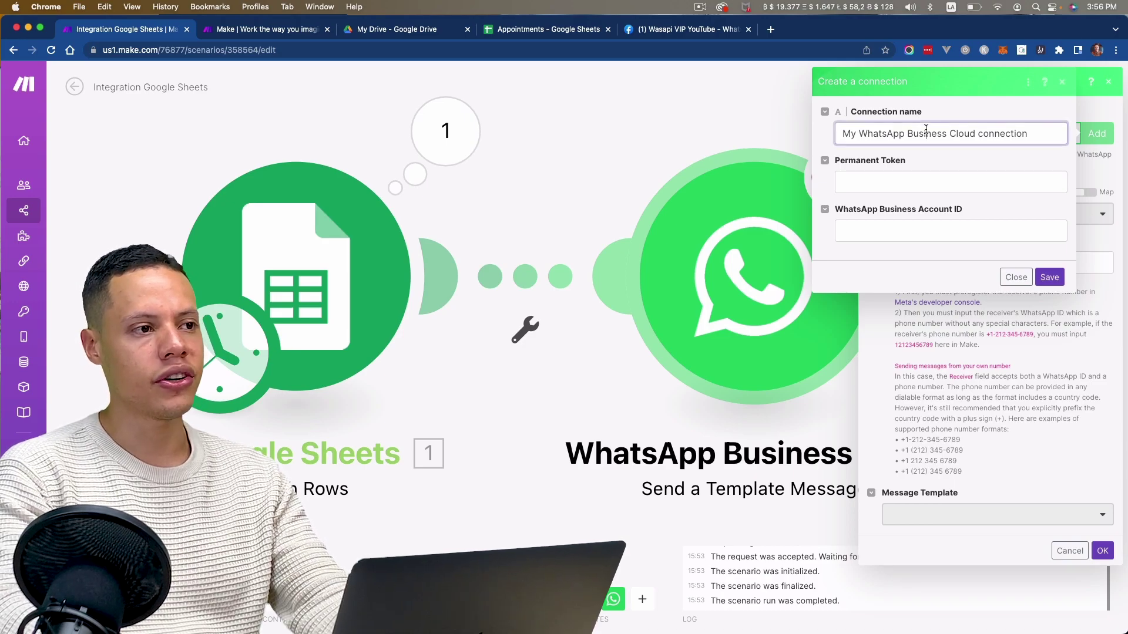
pyautogui.click(929, 182)
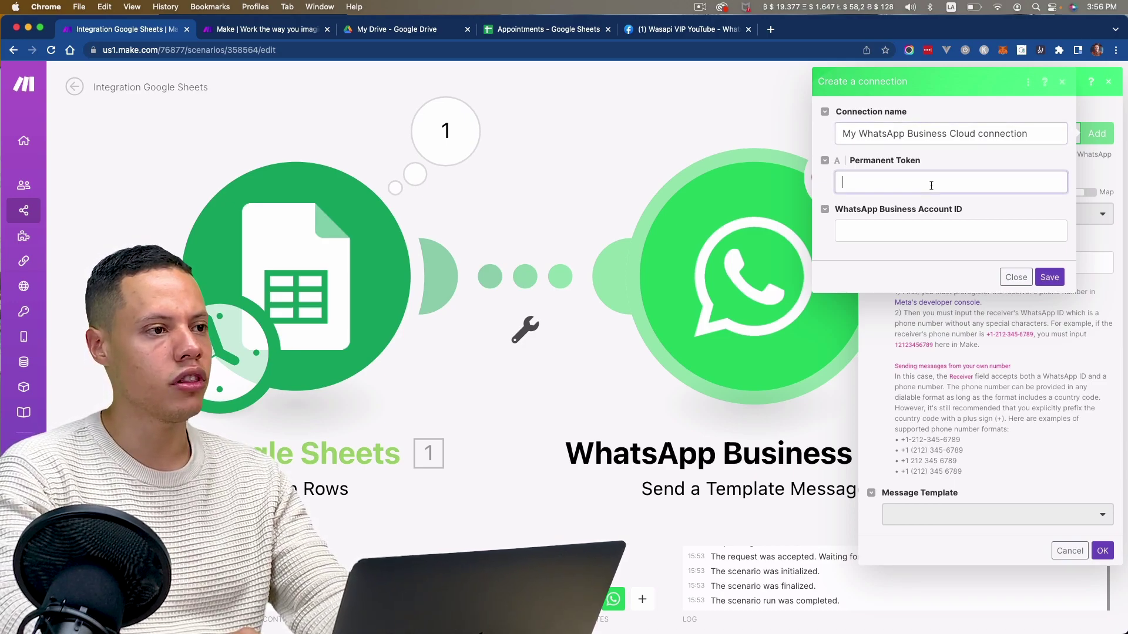
pyautogui.click(650, 36)
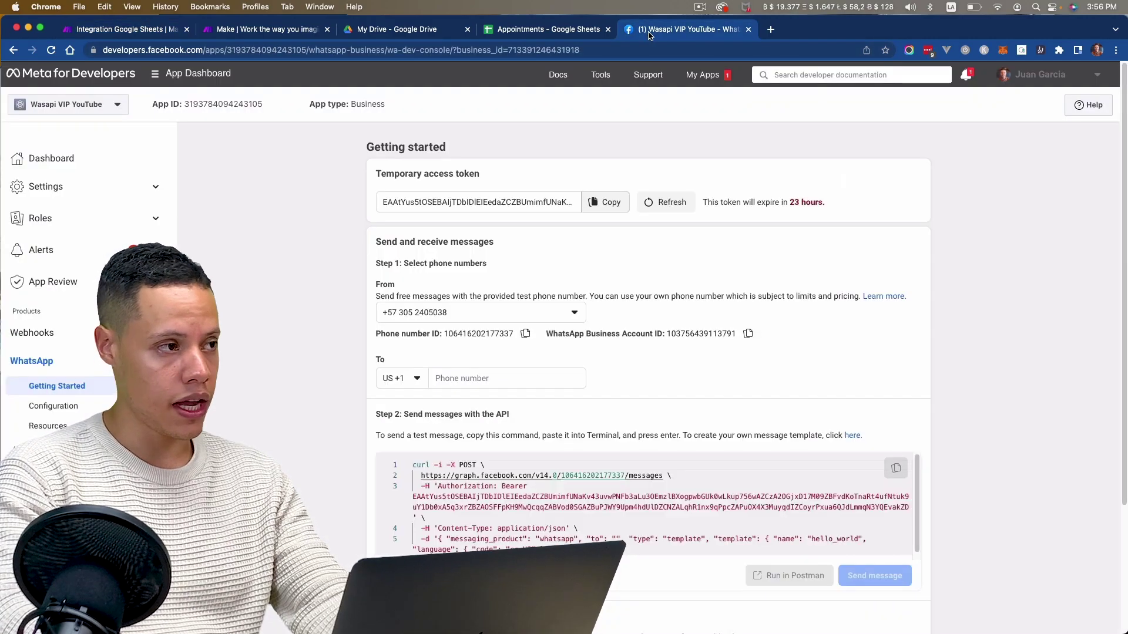
pyautogui.click(596, 205)
pyautogui.press('super+1')
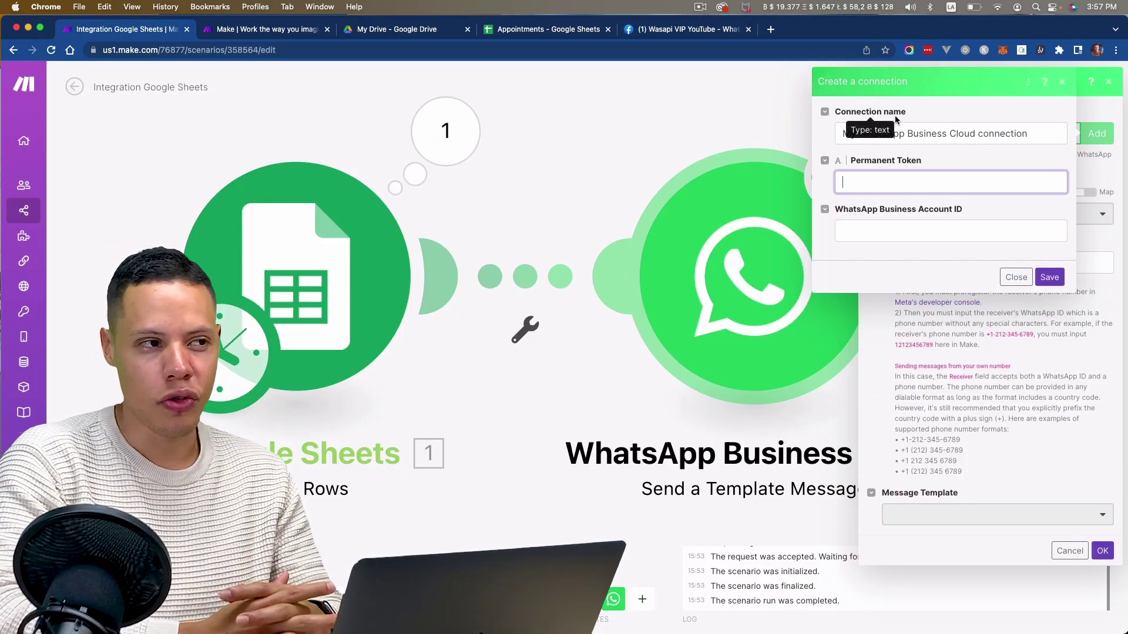
pyautogui.press('super+5')
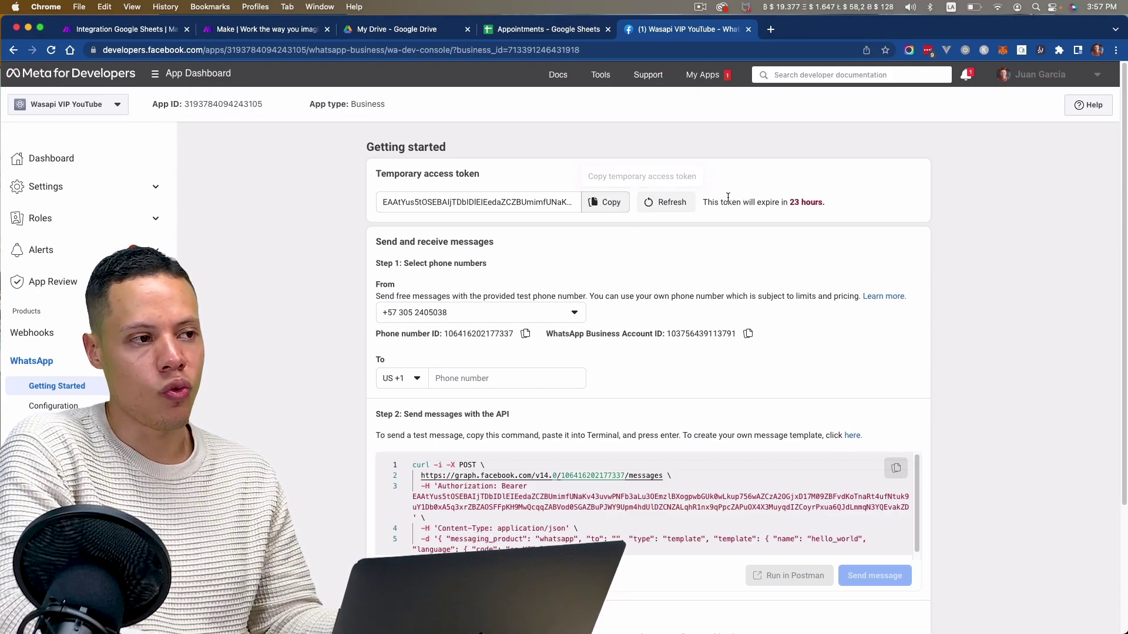
pyautogui.moveTo(729, 202); pyautogui.dragTo(807, 215)
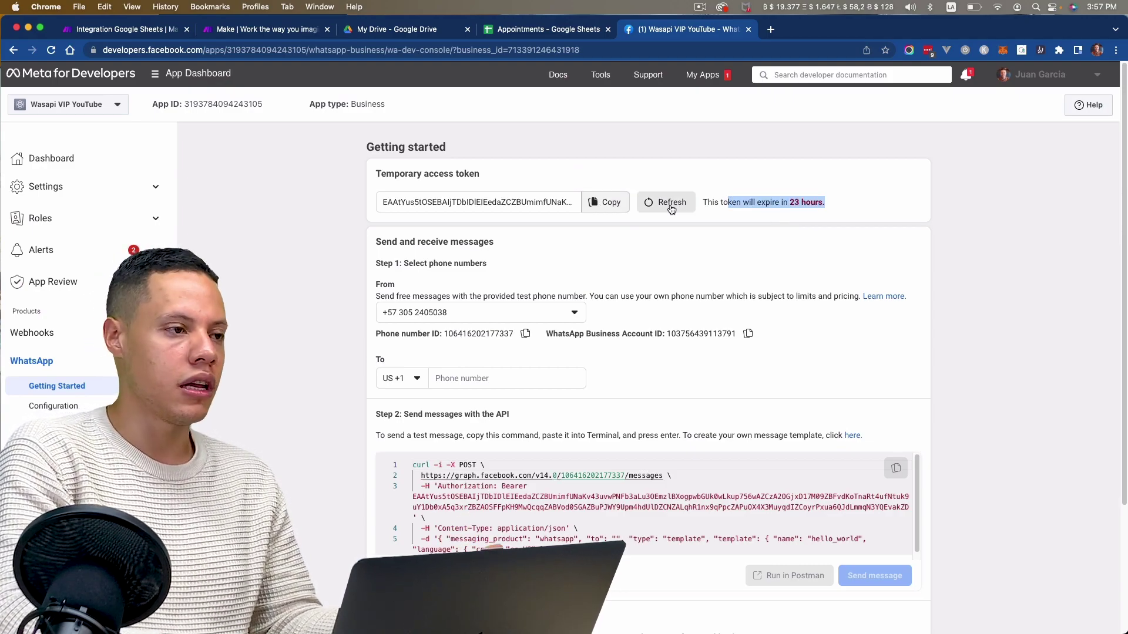
pyautogui.click(616, 204)
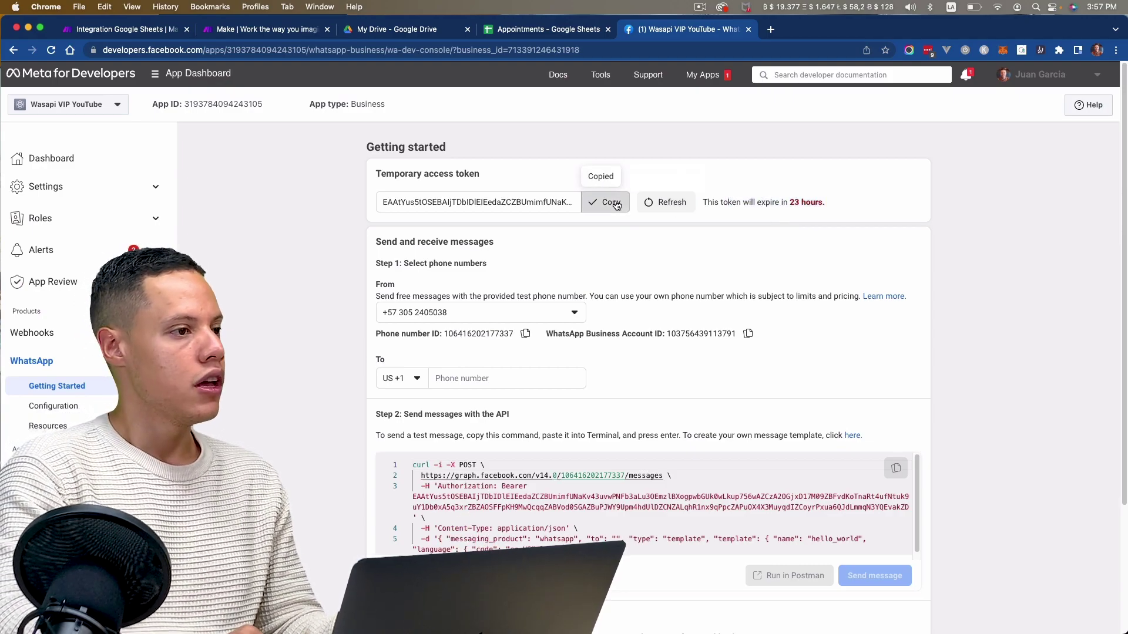
pyautogui.click(125, 32)
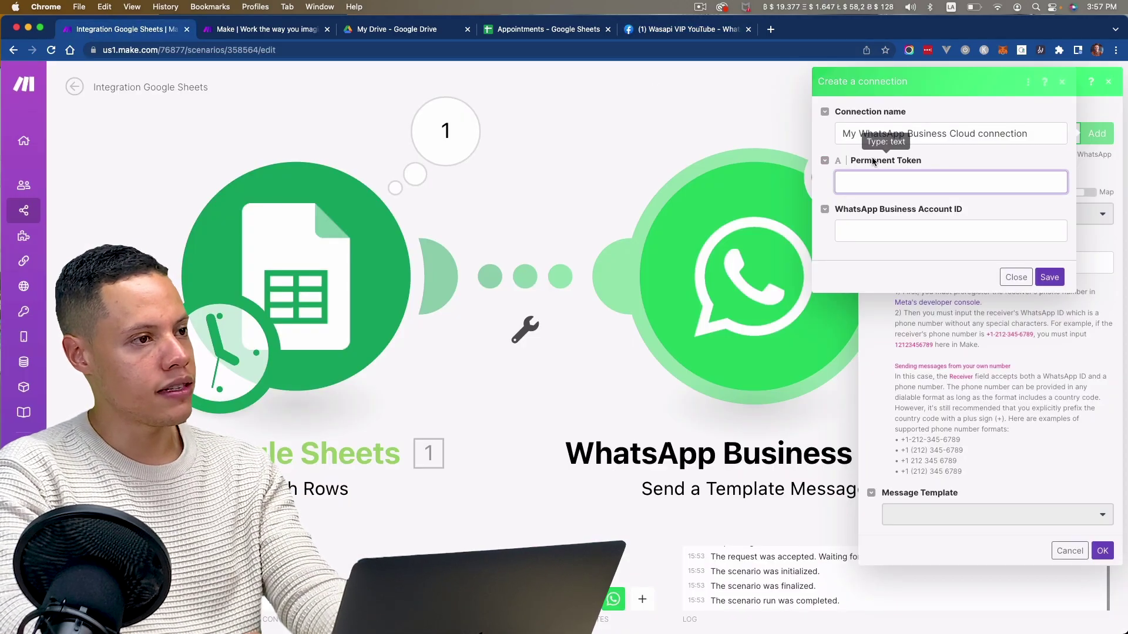
pyautogui.press('super+v')
# Step: Paste the WhatsApp Business Account ID copied from Meta into the connection and save it
pyautogui.click(861, 233)
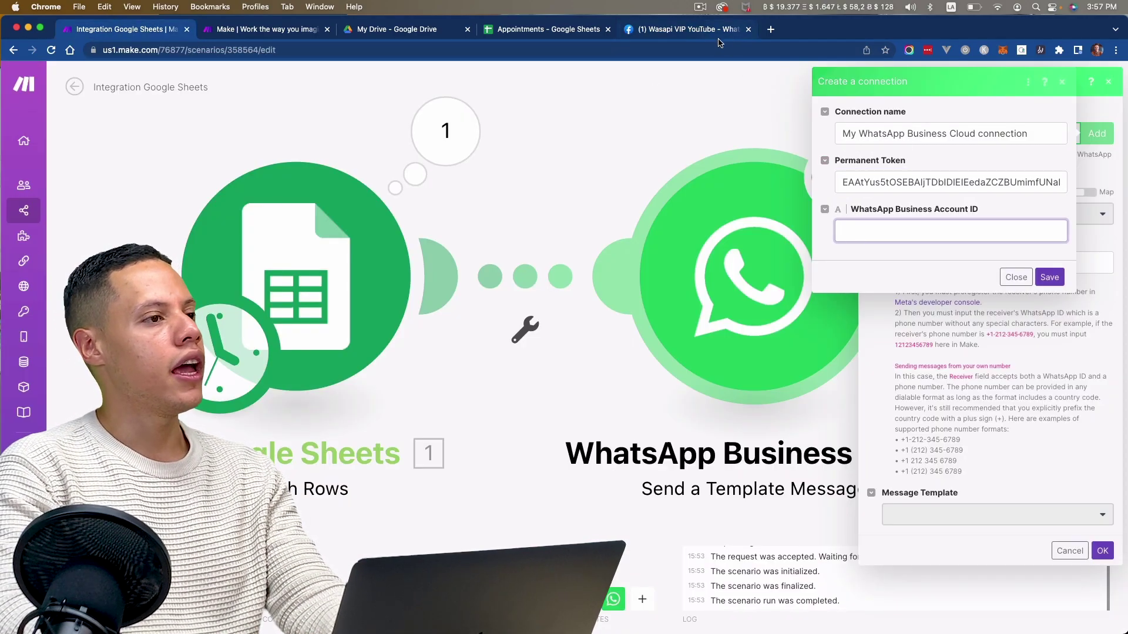
pyautogui.click(683, 31)
pyautogui.click(750, 341)
pyautogui.click(134, 33)
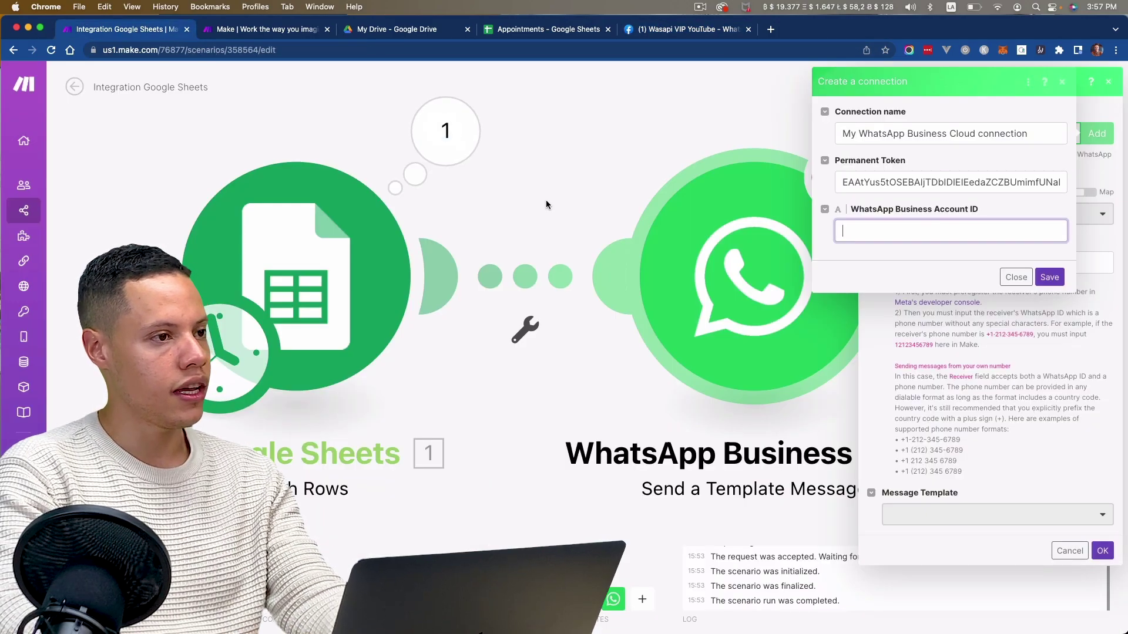
pyautogui.write('x')
pyautogui.press('BackSpace')
pyautogui.press('super+v')
pyautogui.click(1050, 277)
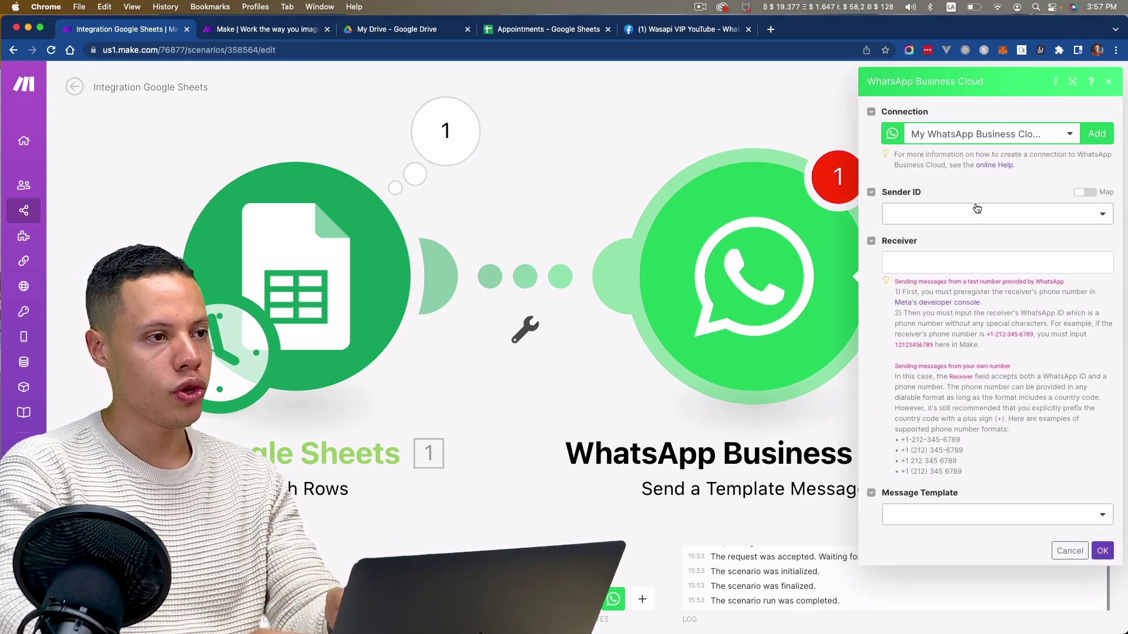
pyautogui.click(977, 212)
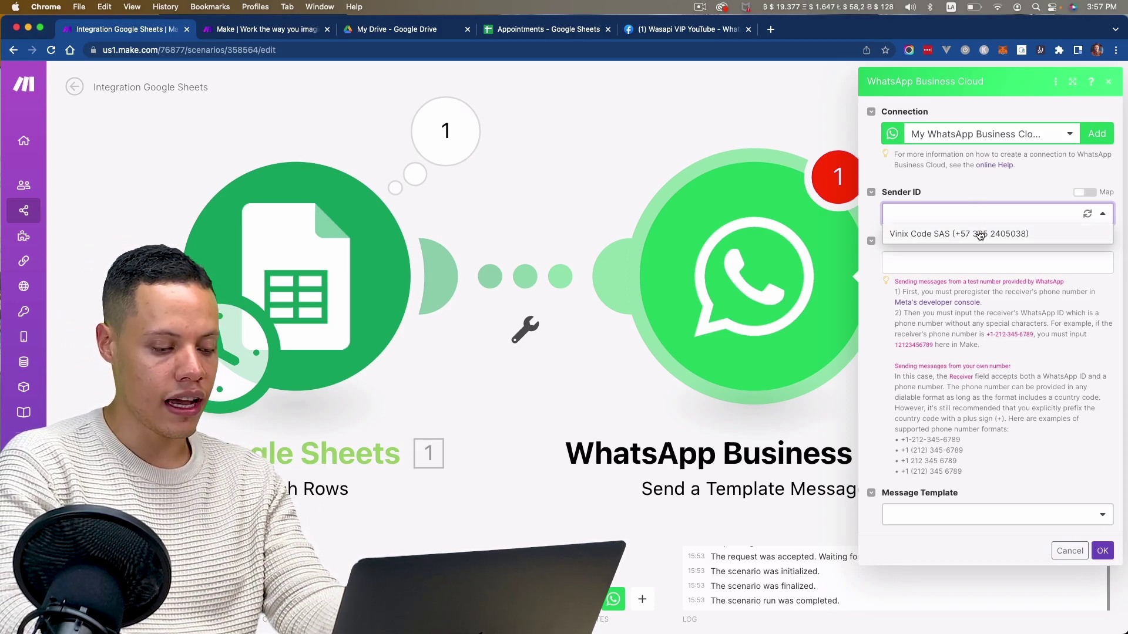
pyautogui.click(980, 234)
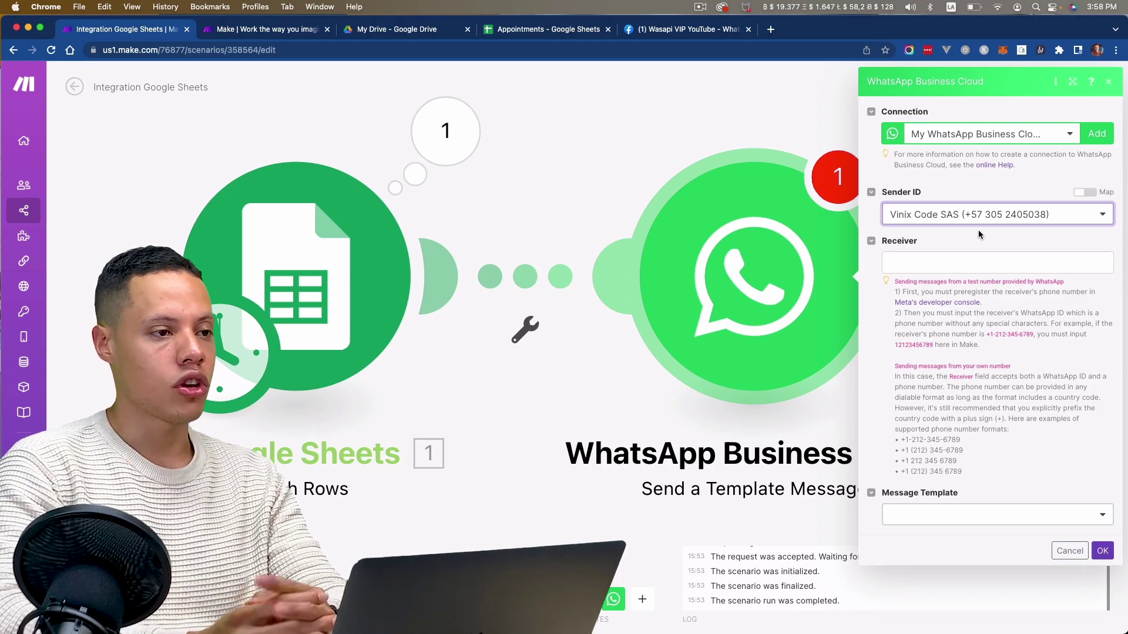
pyautogui.click(642, 35)
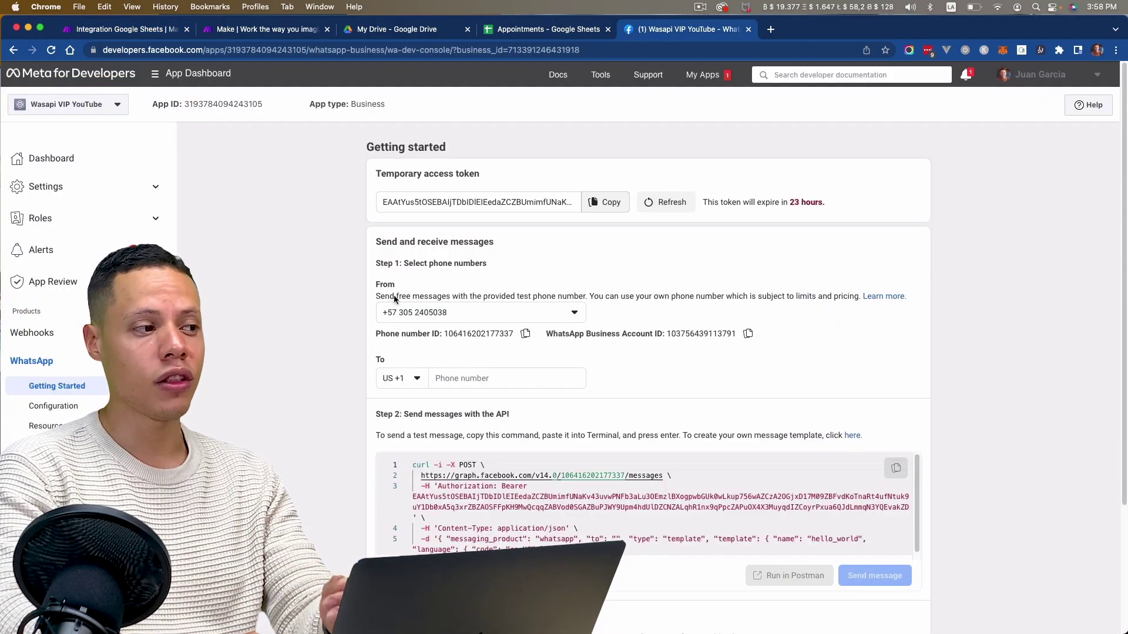
pyautogui.click(441, 313)
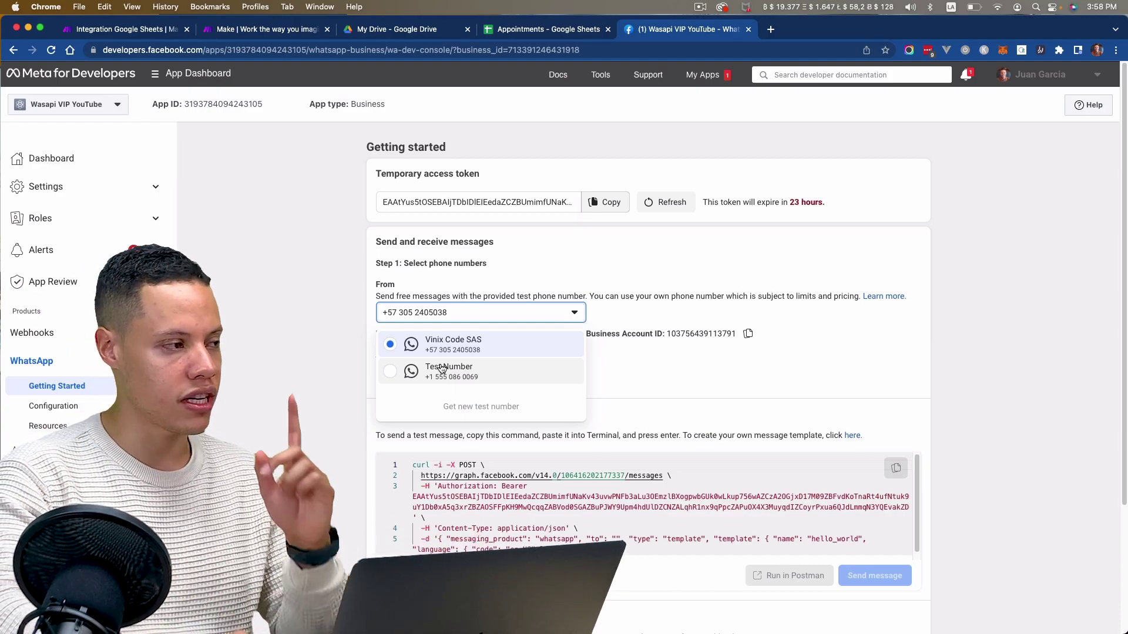
pyautogui.click(283, 277)
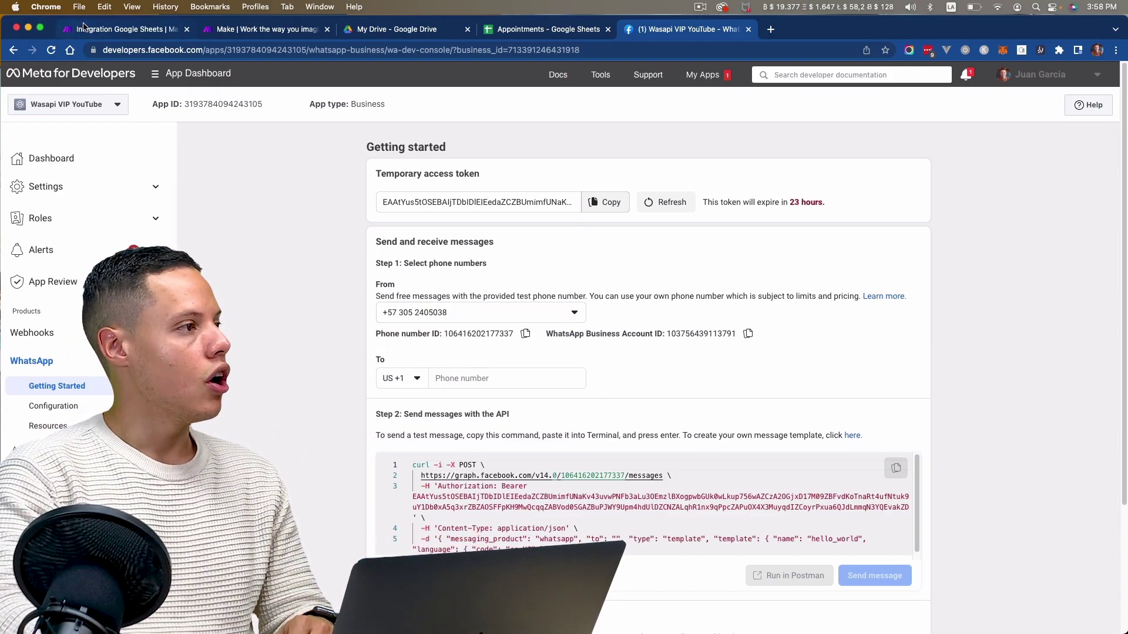
pyautogui.press('super+1')
# Step: Map the sheet's 1. Whatsapp (D) value into Receiver, then open Meta's message templates link in a new tab
pyautogui.press('Tab')
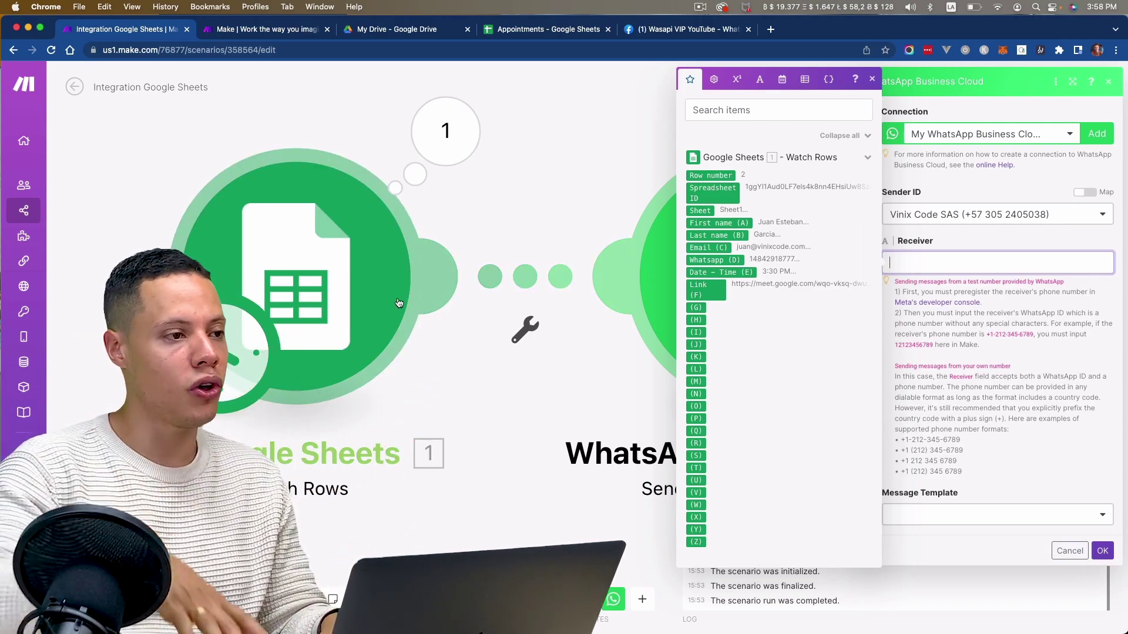
pyautogui.click(720, 260)
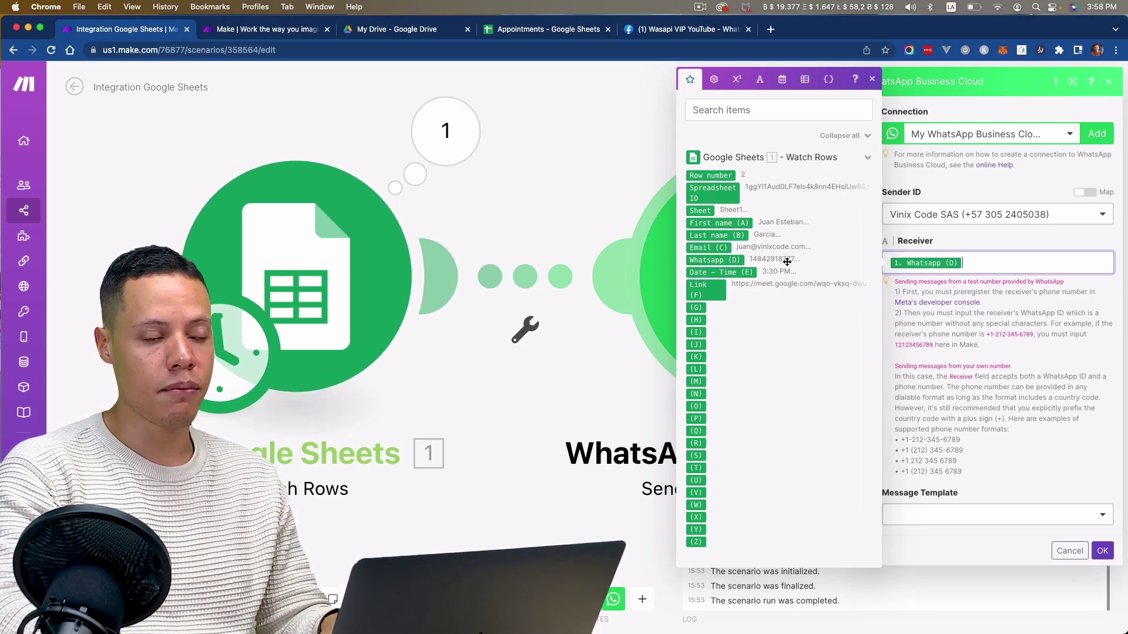
pyautogui.click(877, 252)
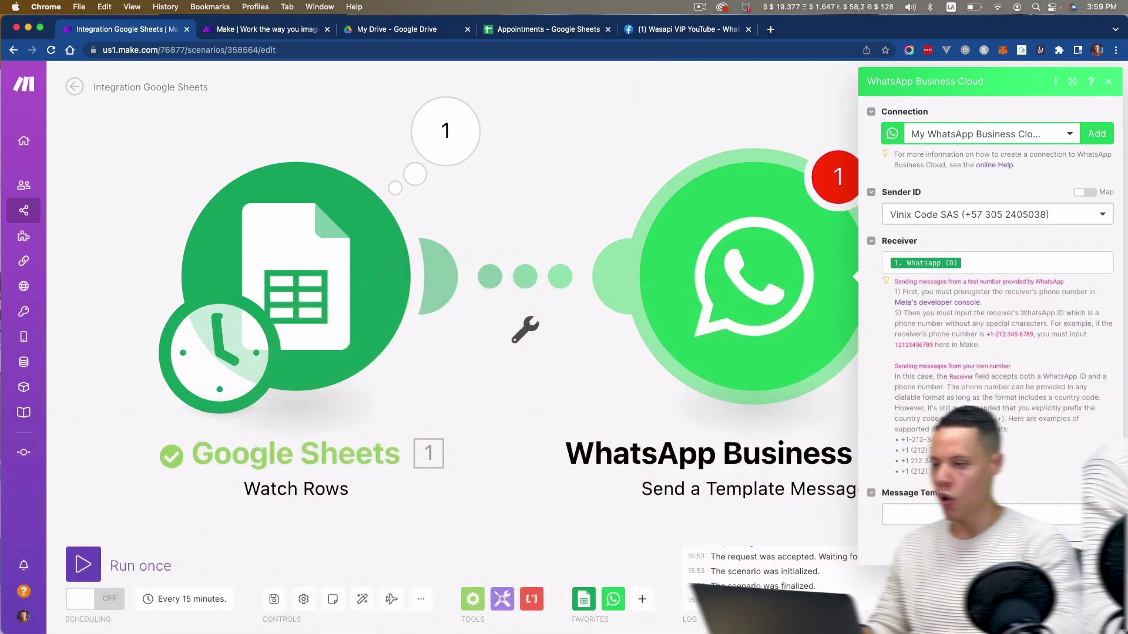
pyautogui.click(673, 27)
pyautogui.click(852, 436)
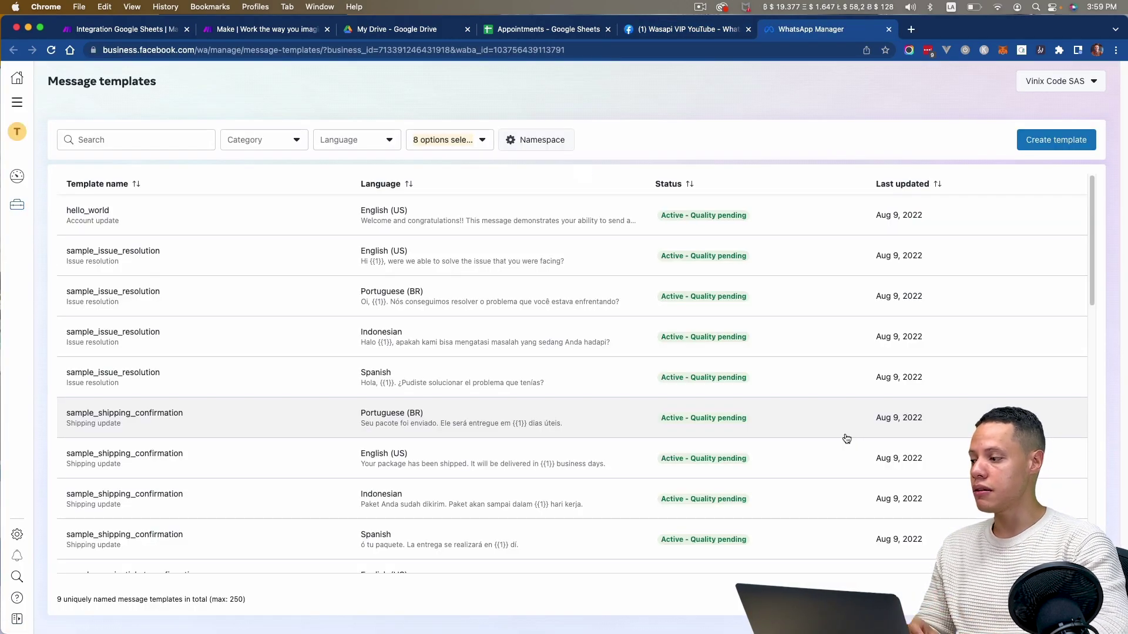
# Step: Review the English meeting_reminder template's header, body variables {{1}}–{{3}} and preview, then return to Make
pyautogui.scroll(-10, 692, 511)
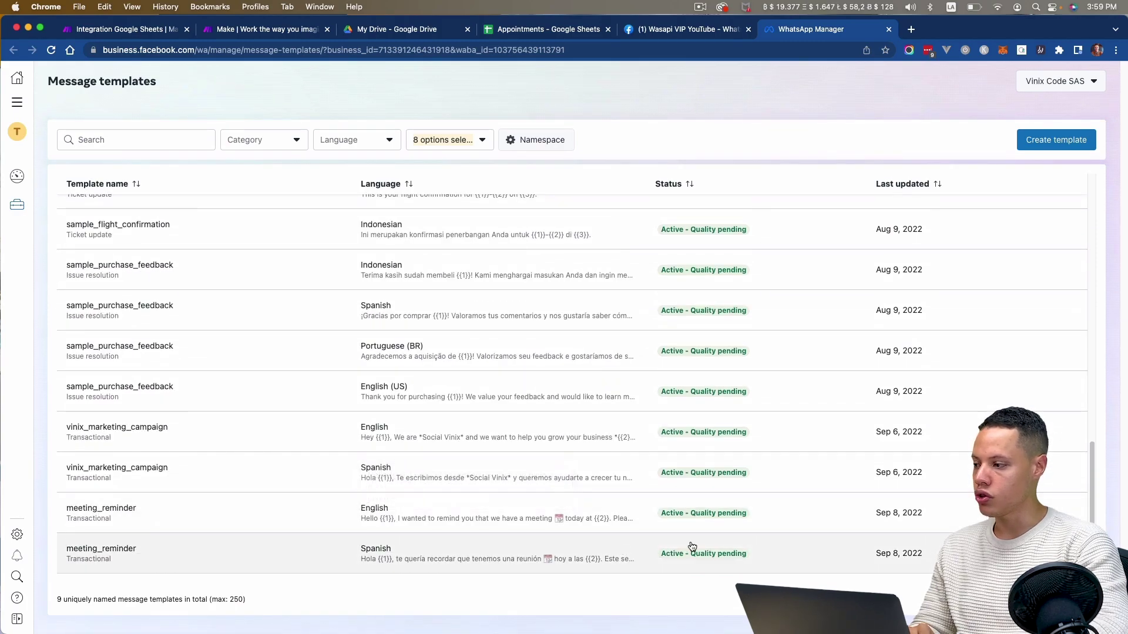
pyautogui.click(173, 506)
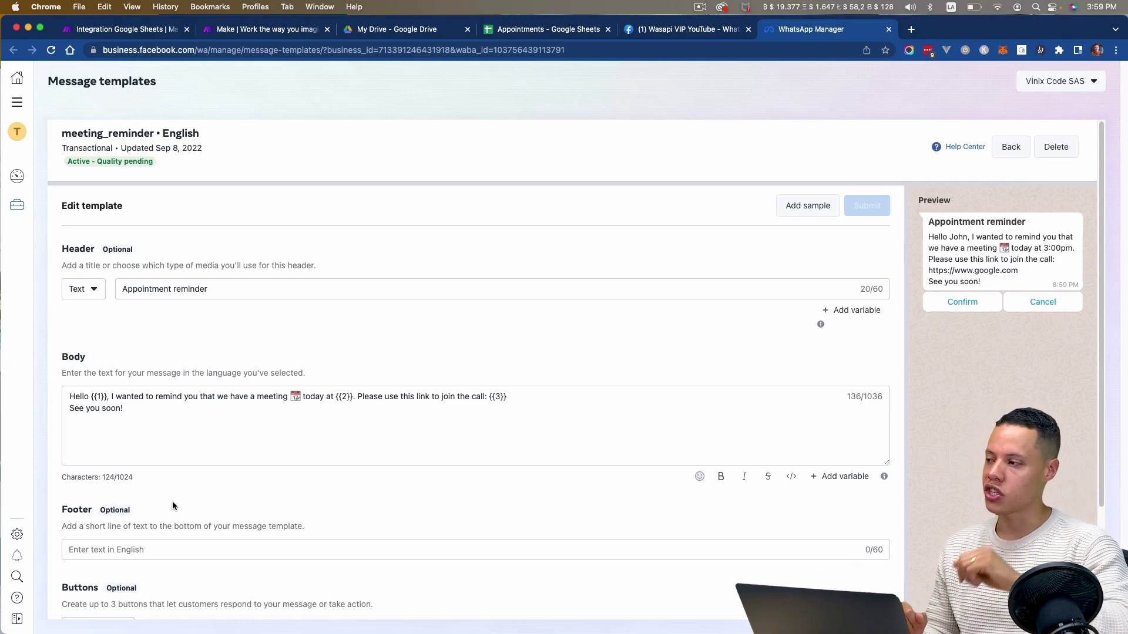
pyautogui.click(185, 284)
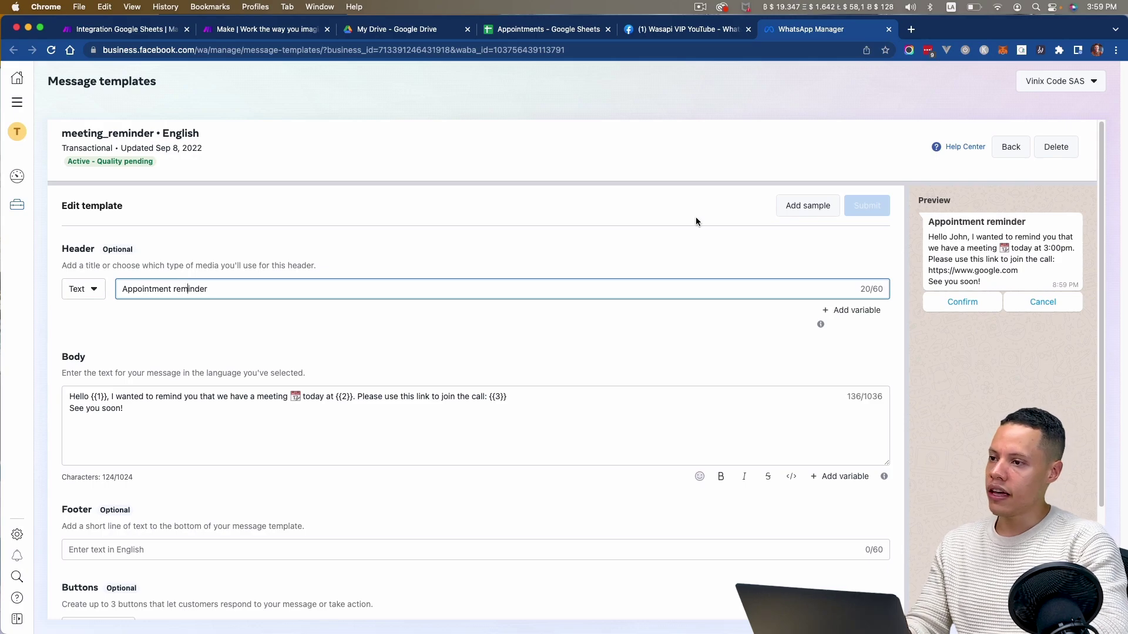
pyautogui.moveTo(947, 218); pyautogui.dragTo(1012, 247)
pyautogui.click(979, 241)
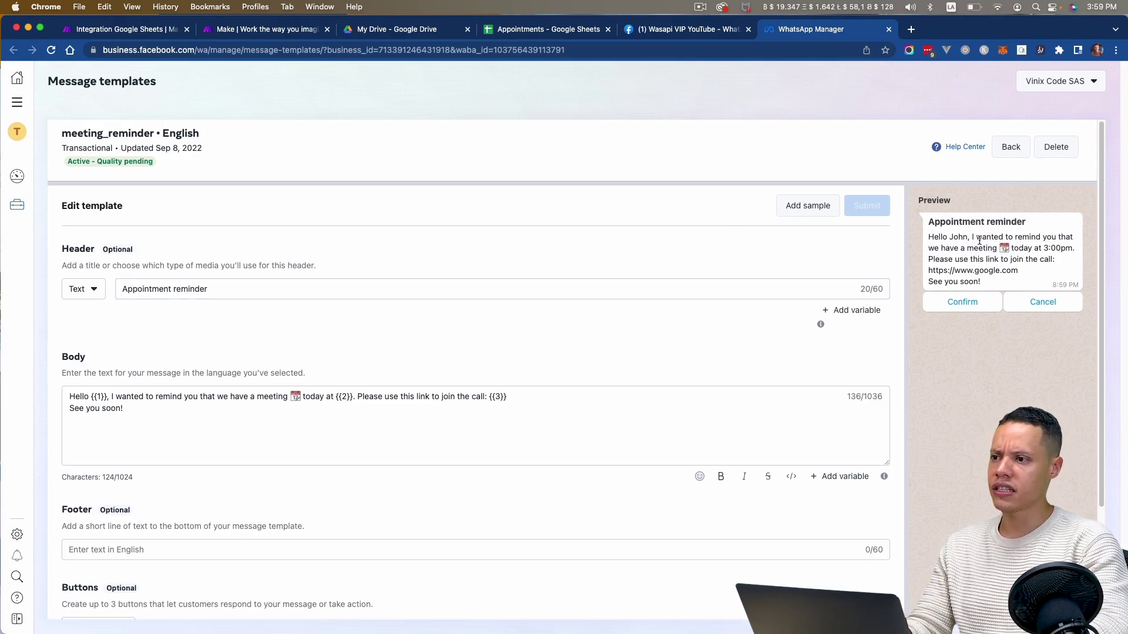
pyautogui.moveTo(945, 234); pyautogui.dragTo(993, 246)
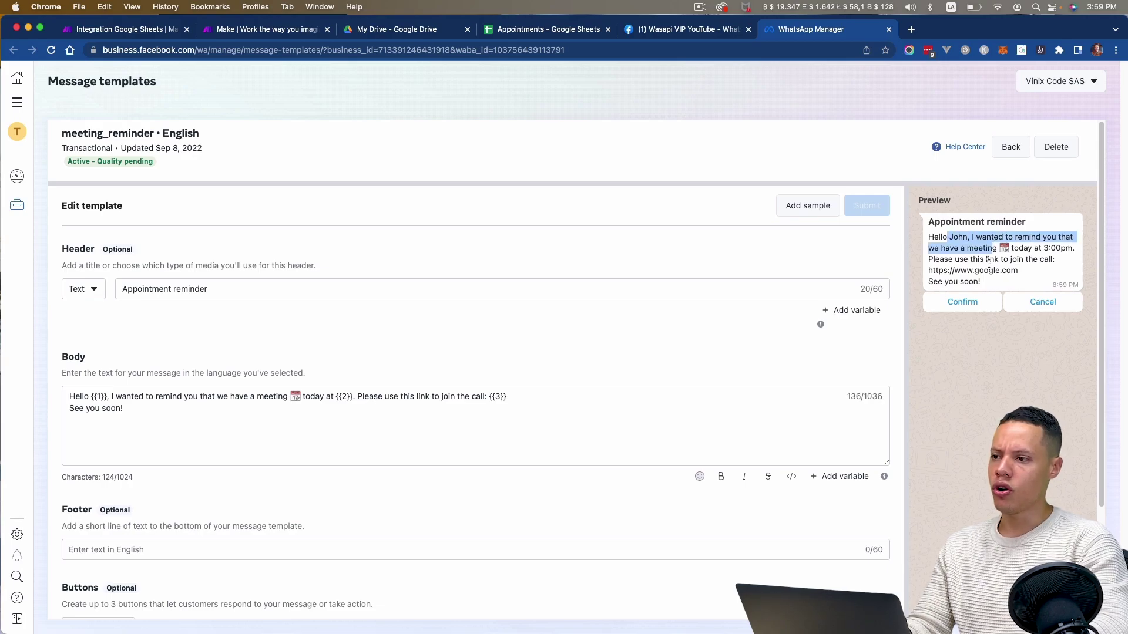
pyautogui.click(988, 266)
pyautogui.moveTo(91, 397); pyautogui.dragTo(128, 395)
pyautogui.moveTo(336, 397); pyautogui.dragTo(362, 396)
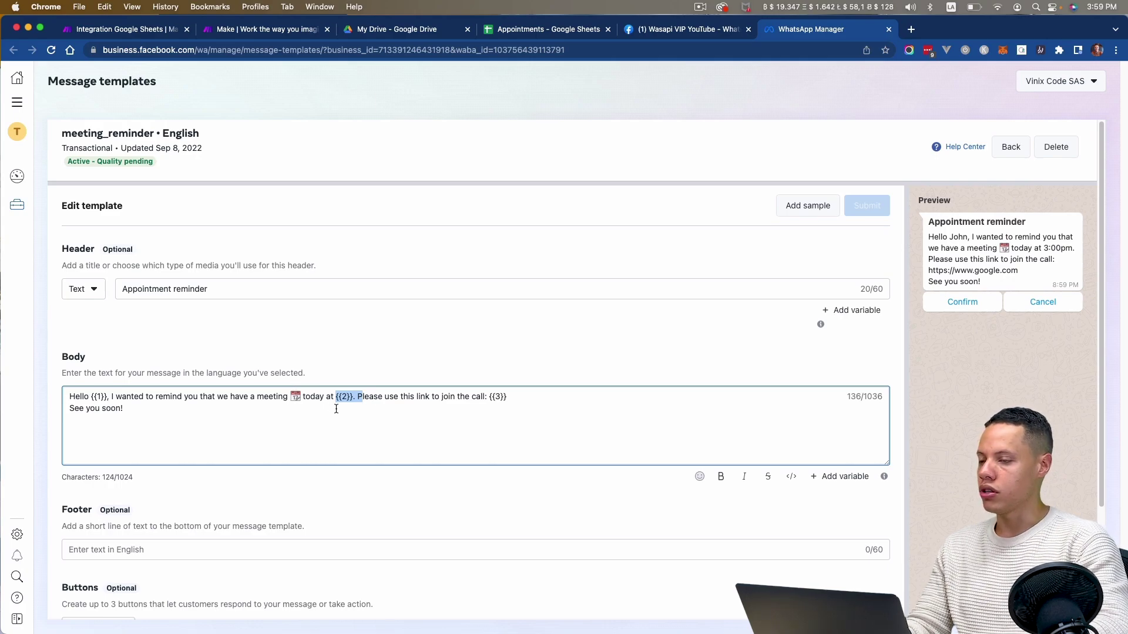
pyautogui.moveTo(960, 248); pyautogui.dragTo(983, 274)
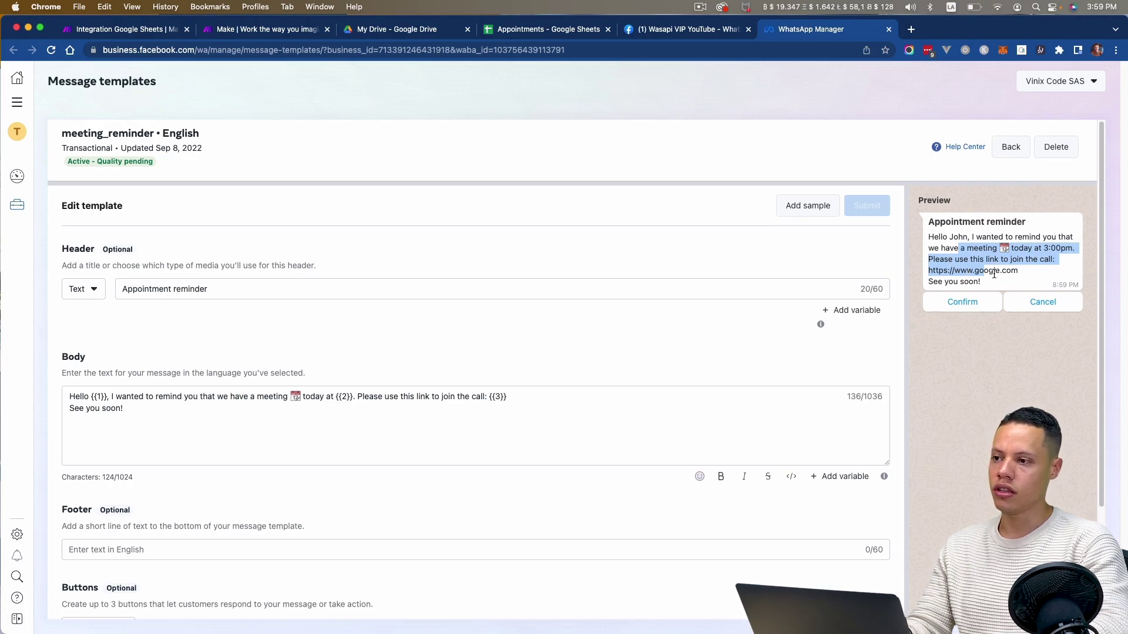
pyautogui.click(977, 265)
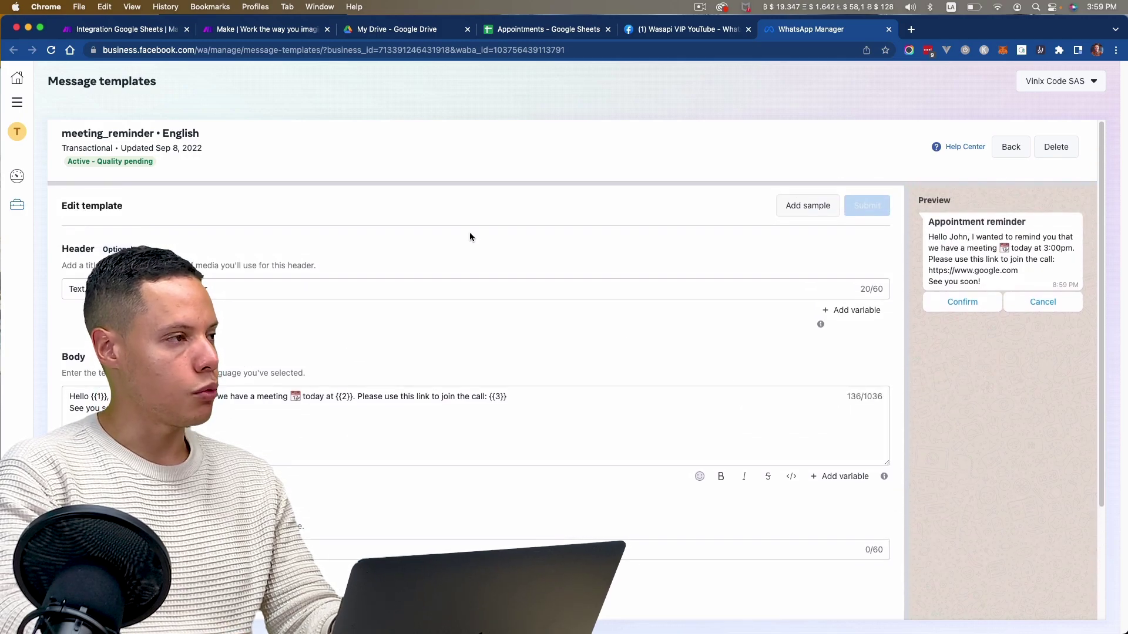
pyautogui.click(139, 31)
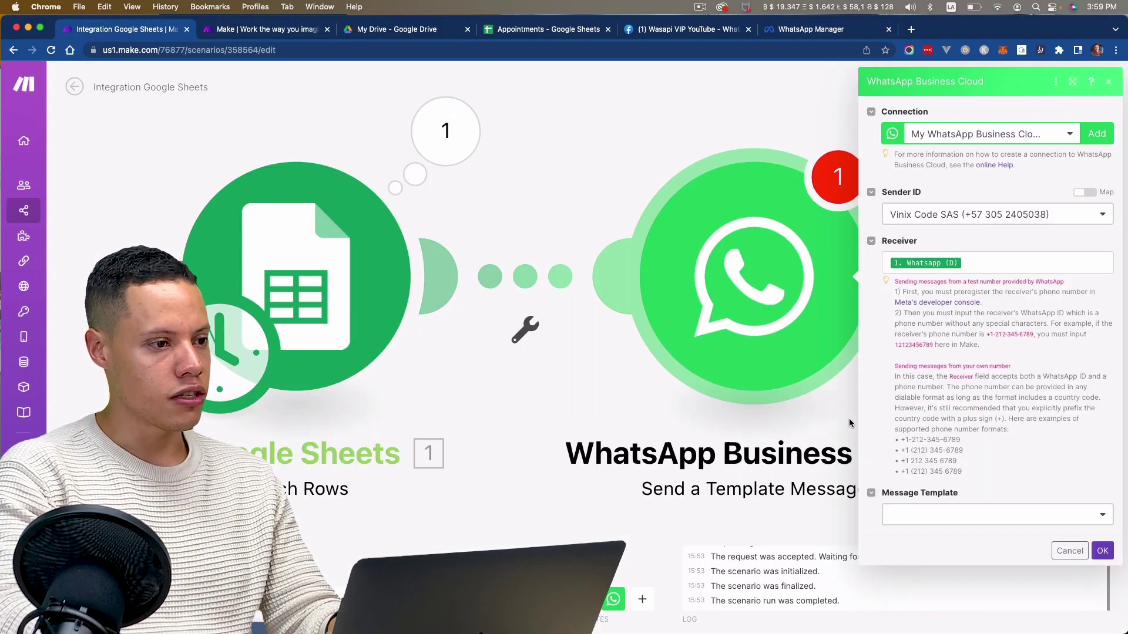
# Step: Choose meeting_reminder (en) as the Message Template and scroll down to its variable and button fields
pyautogui.click(940, 515)
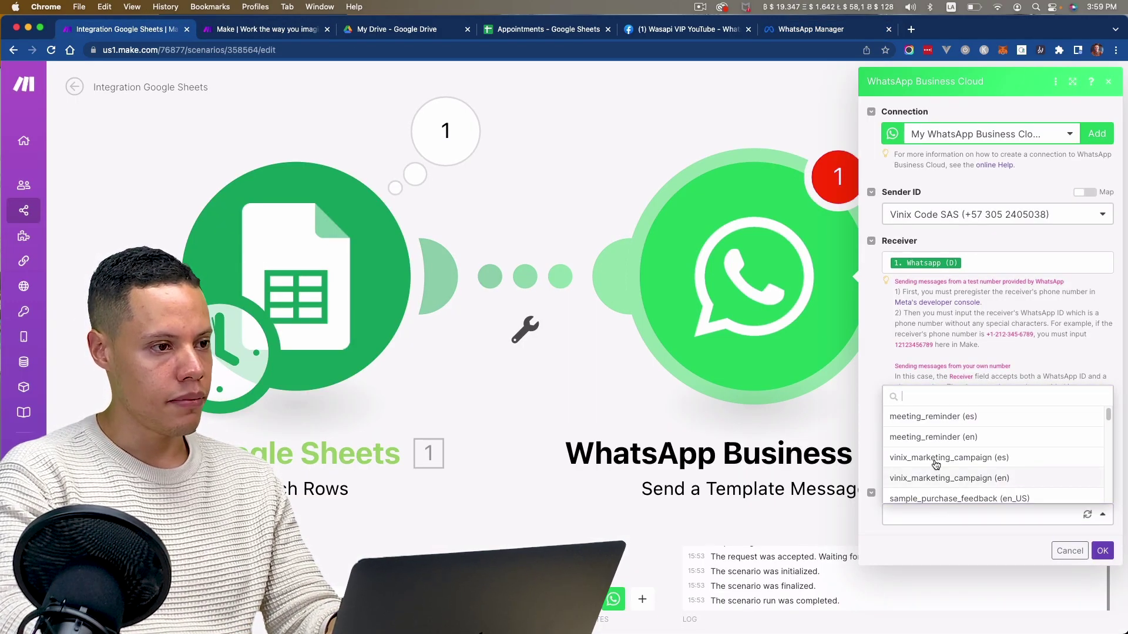
pyautogui.click(932, 437)
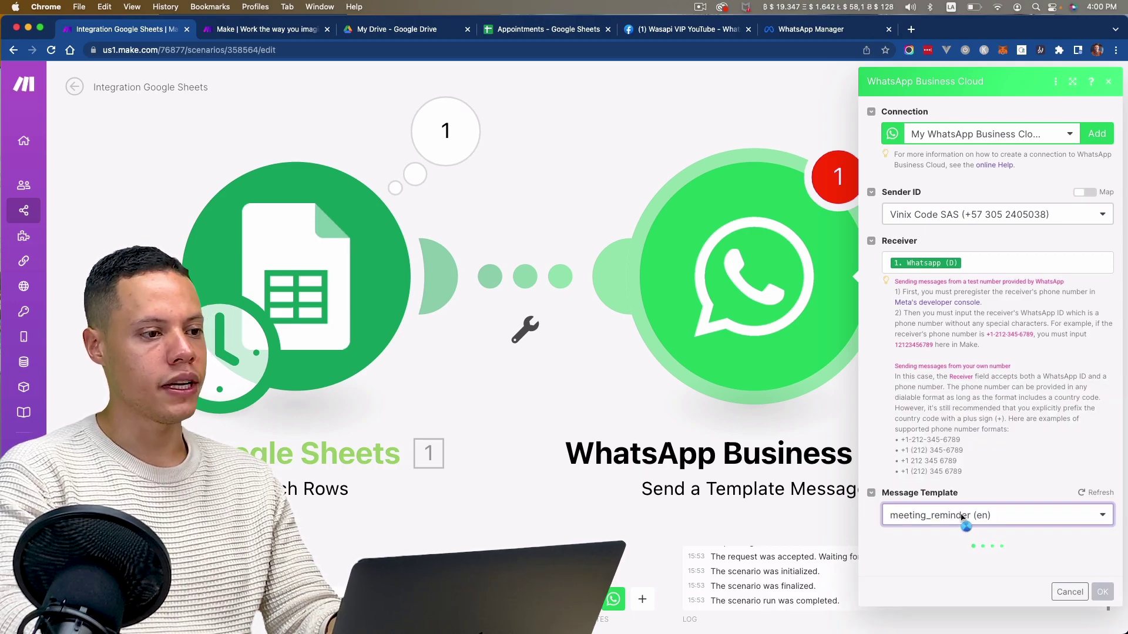
pyautogui.scroll(-3, 1018, 530)
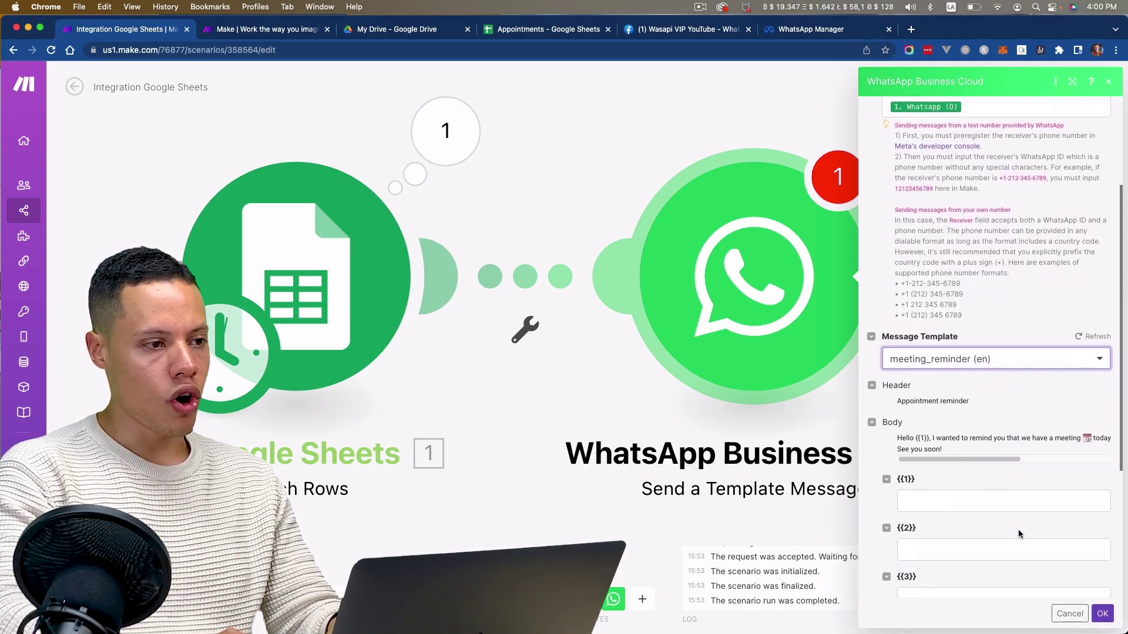
pyautogui.moveTo(915, 404); pyautogui.dragTo(973, 394)
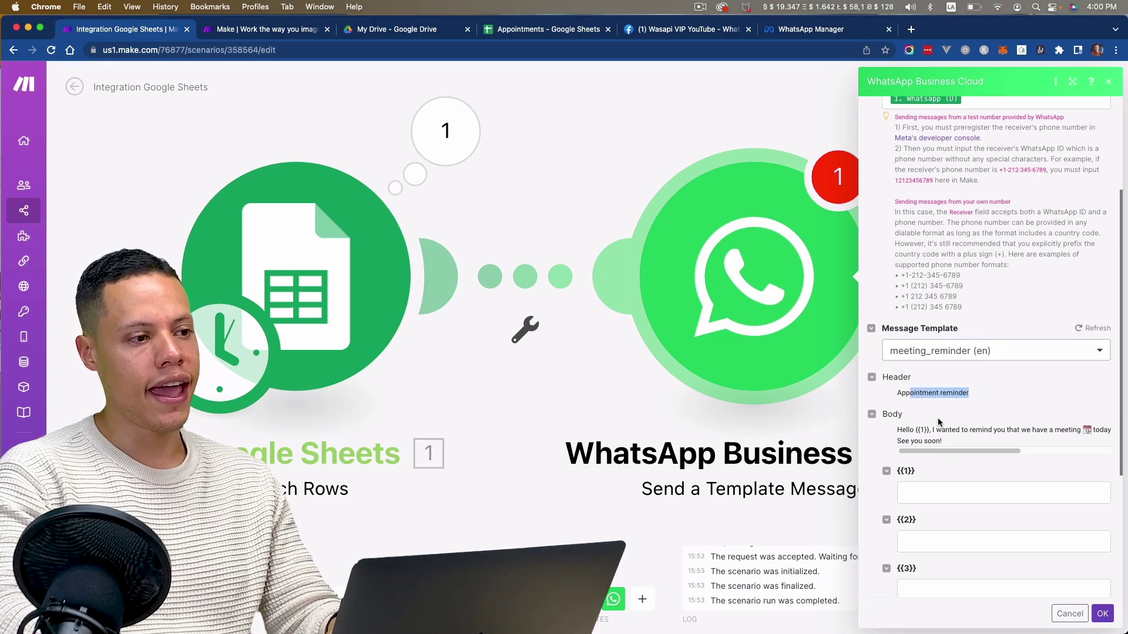
pyautogui.click(918, 430)
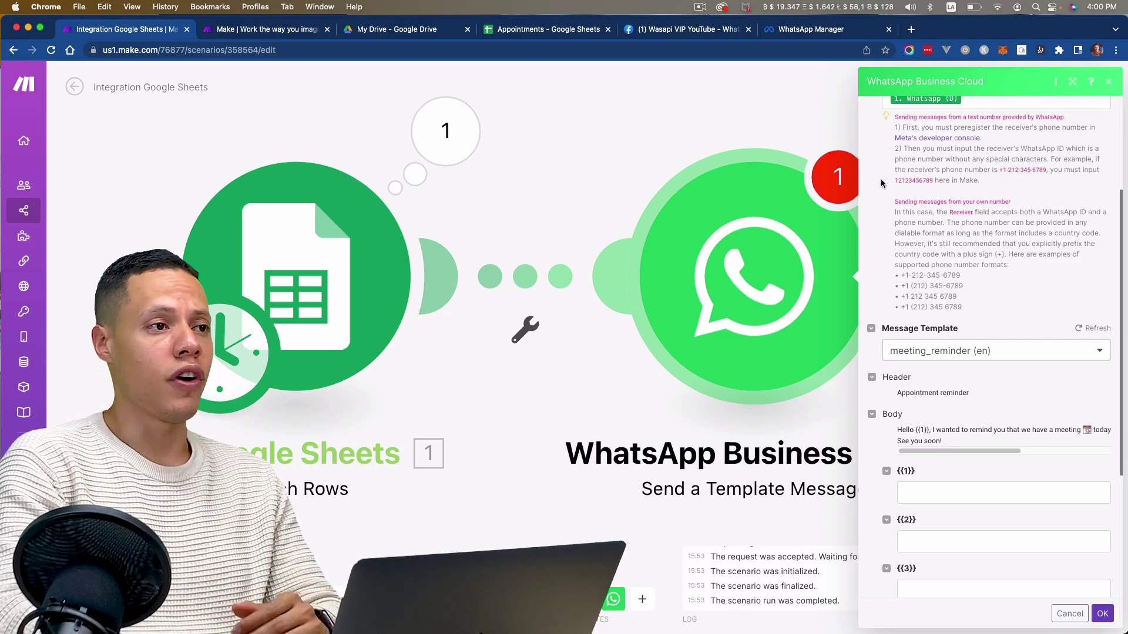
pyautogui.click(826, 29)
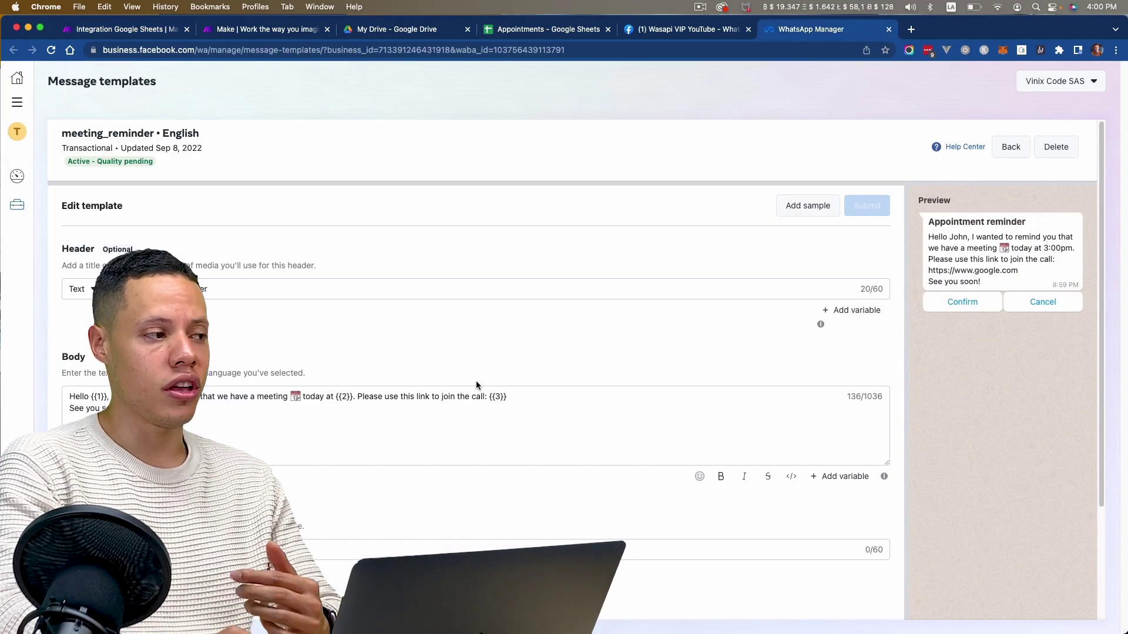
pyautogui.click(145, 31)
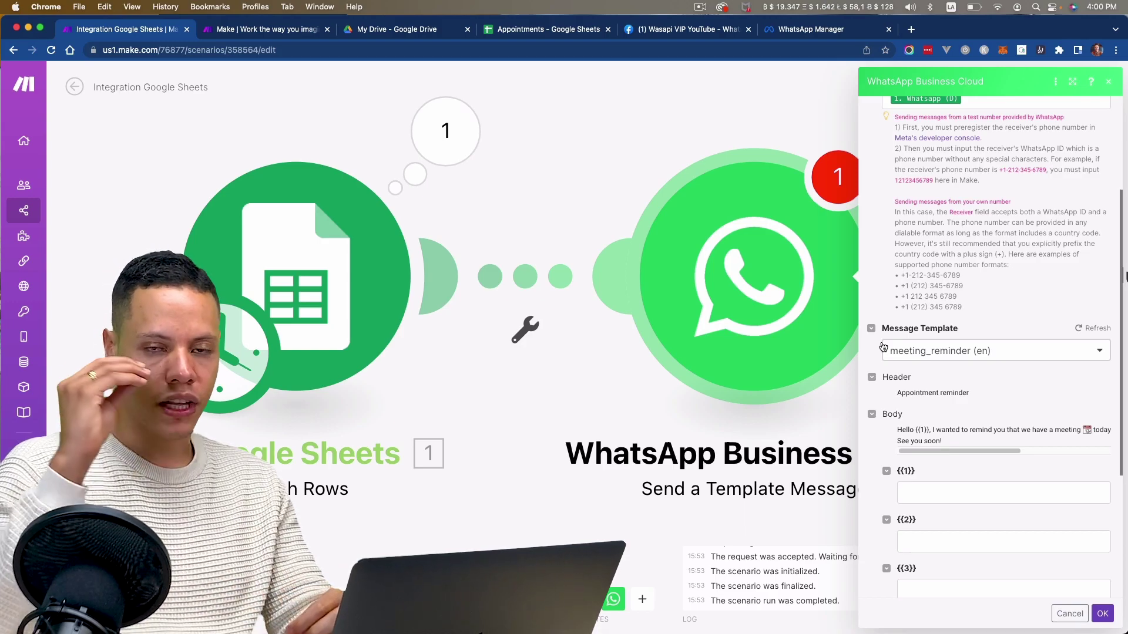
pyautogui.scroll(-1, 1023, 435)
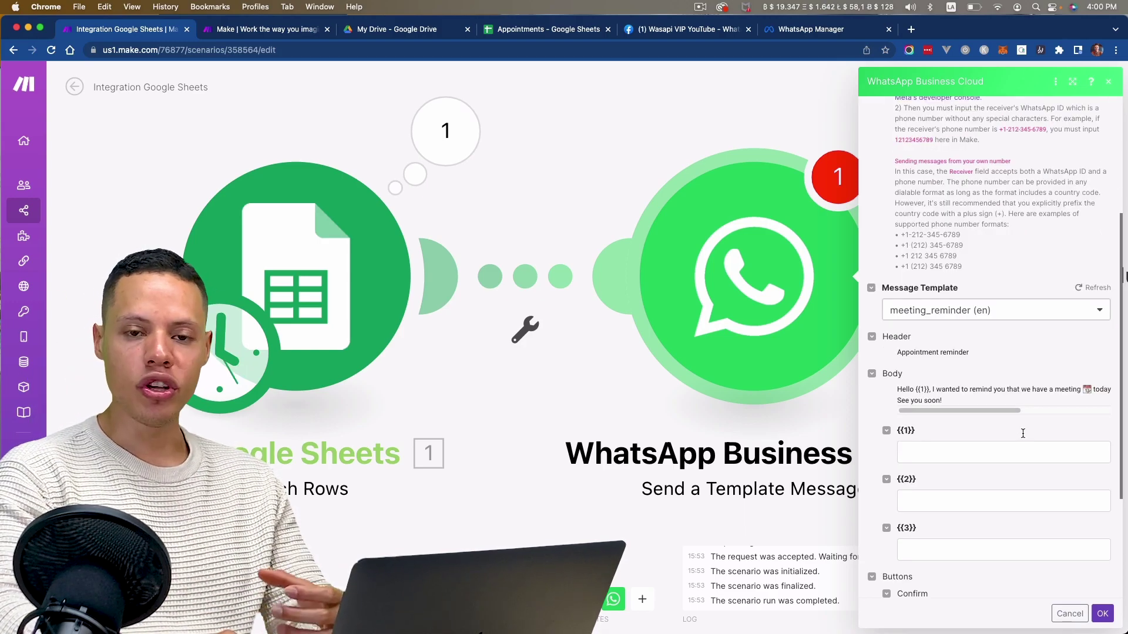
pyautogui.scroll(-2, 970, 452)
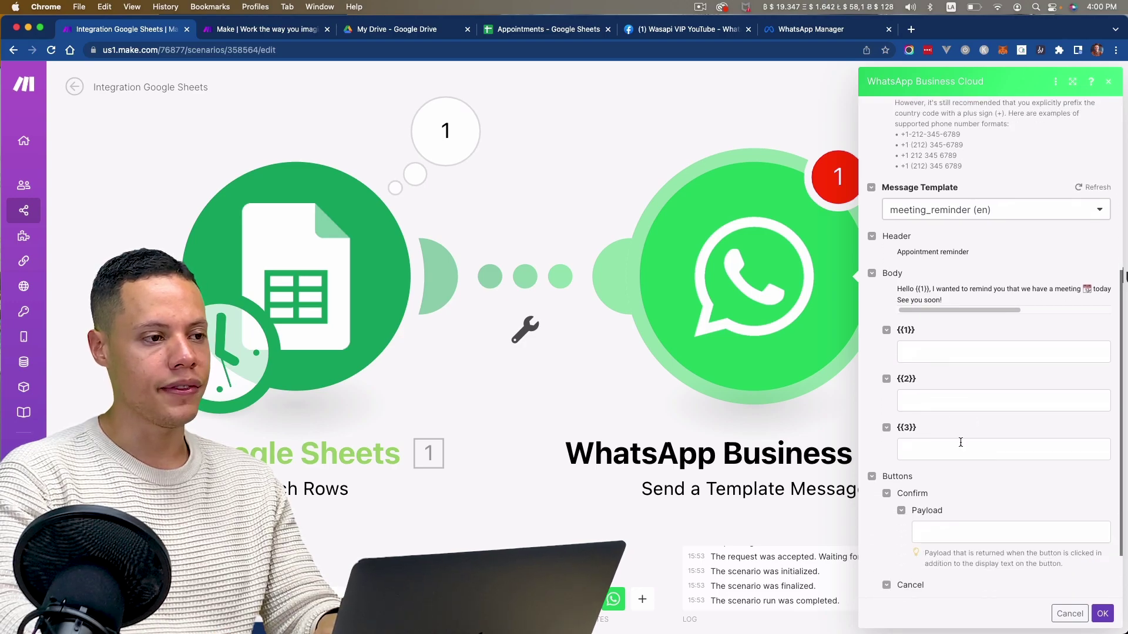
pyautogui.scroll(-2, 909, 420)
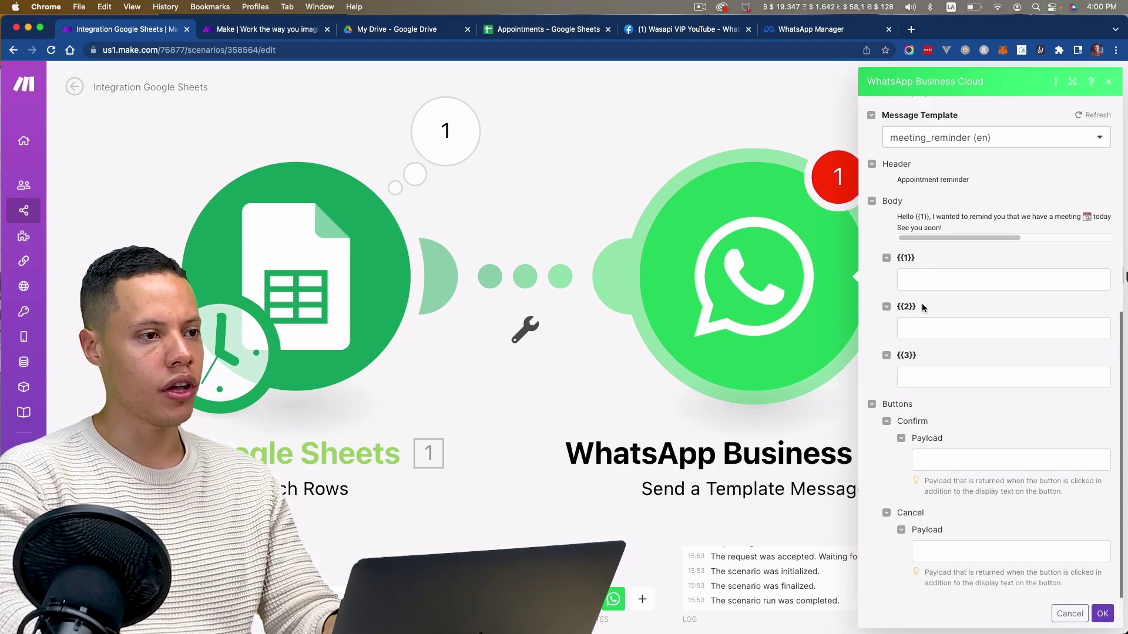
# Step: Map First name (A) to {{1}}, Date - Time (E) to {{2}}, and Link (F) to {{3}}
pyautogui.click(910, 286)
pyautogui.click(764, 225)
pyautogui.click(944, 327)
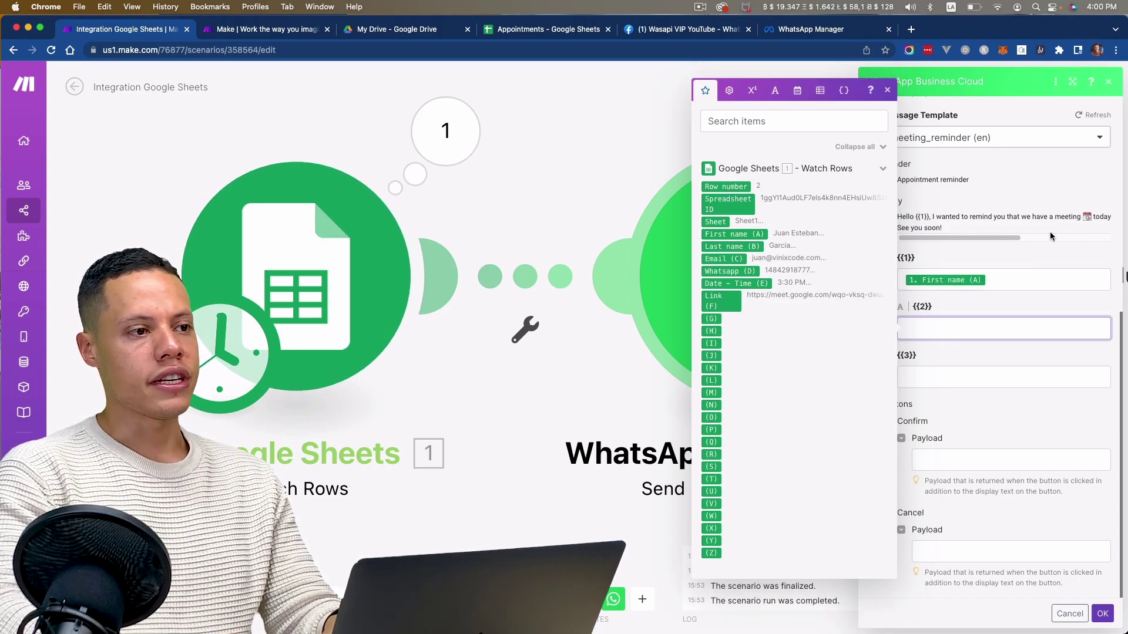
pyautogui.hscroll(5, 987, 213)
pyautogui.hscroll(3, 987, 213)
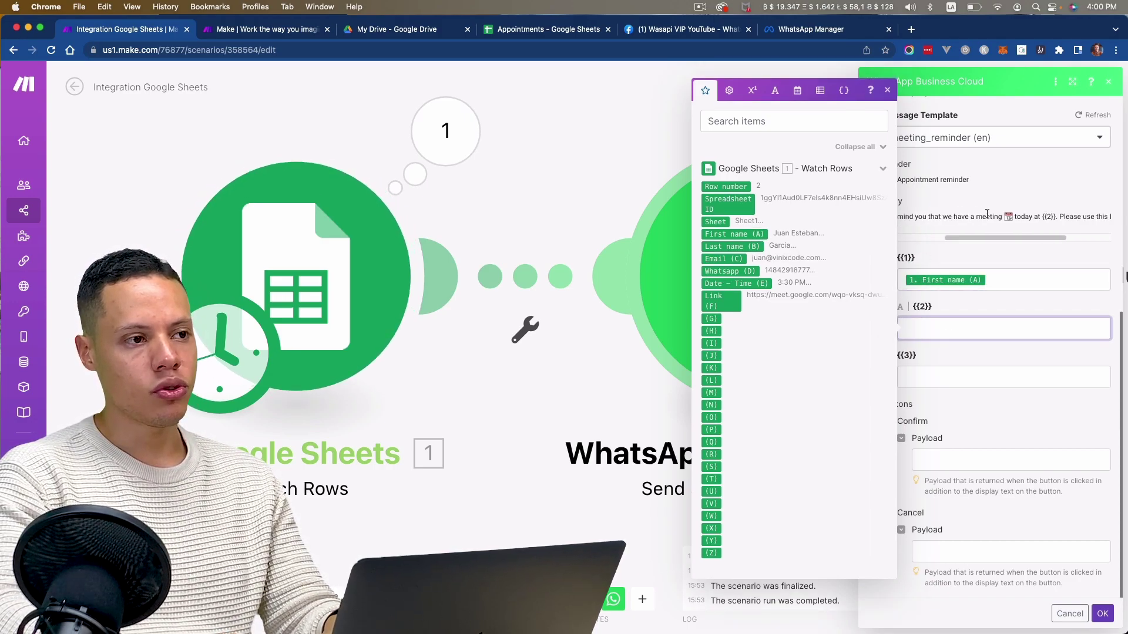
pyautogui.click(749, 282)
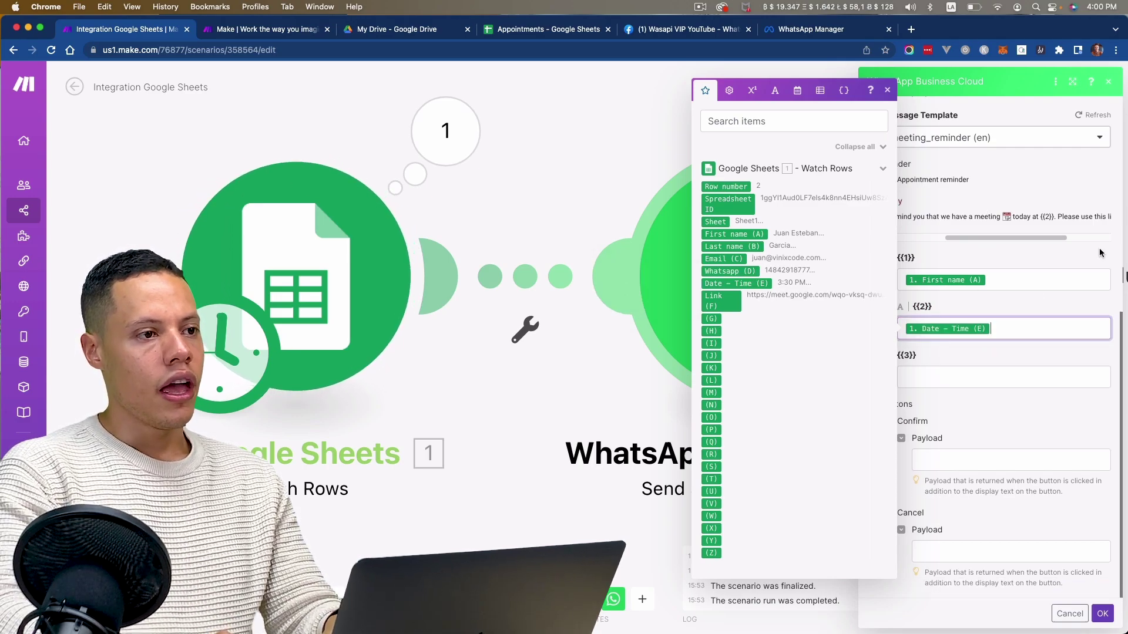
pyautogui.hscroll(3, 1059, 230)
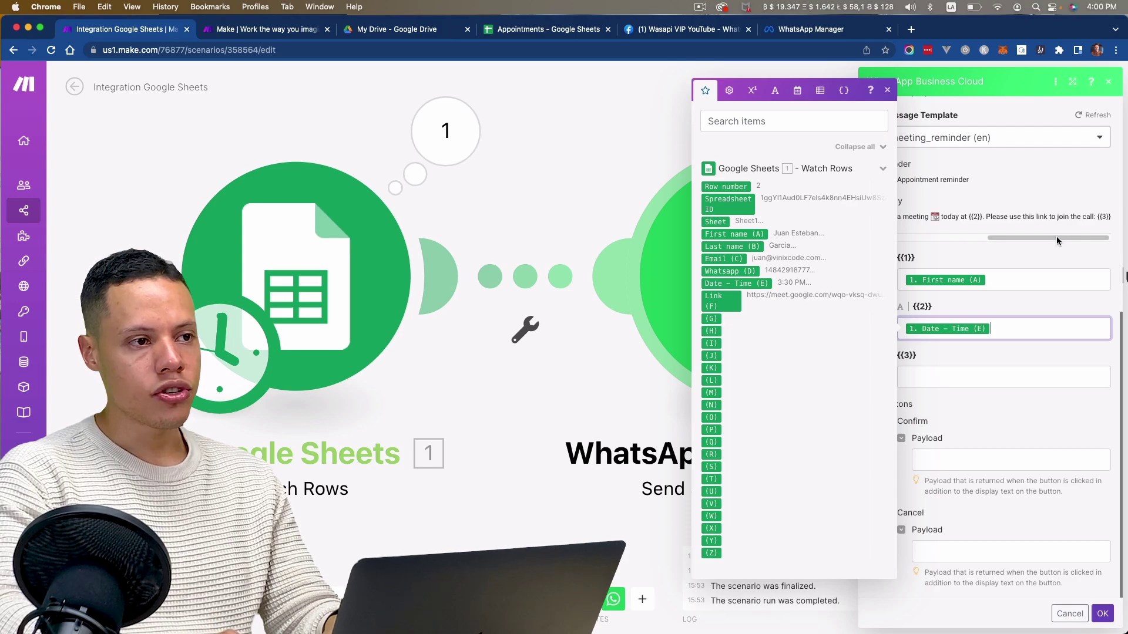
pyautogui.click(978, 376)
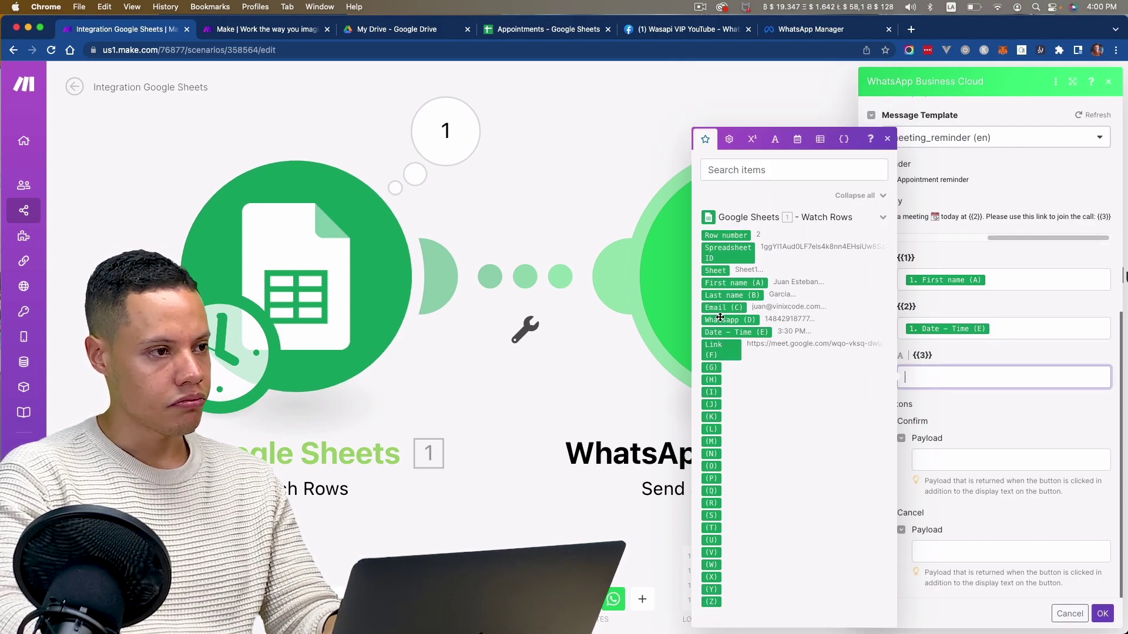
pyautogui.click(735, 348)
pyautogui.click(1006, 398)
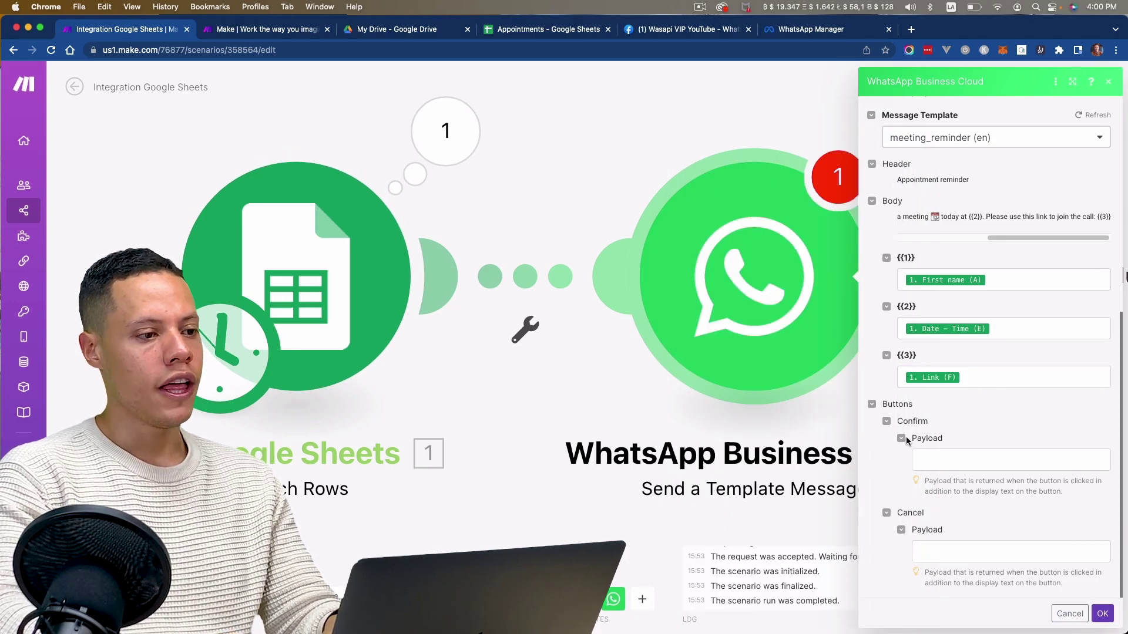
# Step: Set the Confirm button's payload to Confirm, matching the template's quick-reply label
pyautogui.click(820, 31)
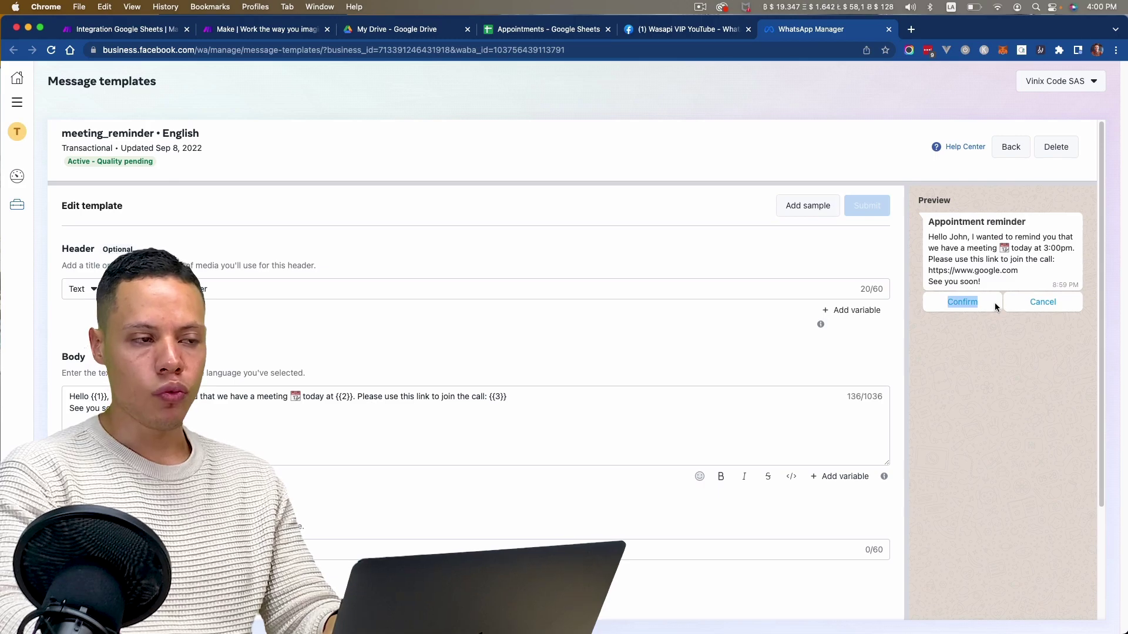
pyautogui.moveTo(1009, 301); pyautogui.dragTo(1059, 301)
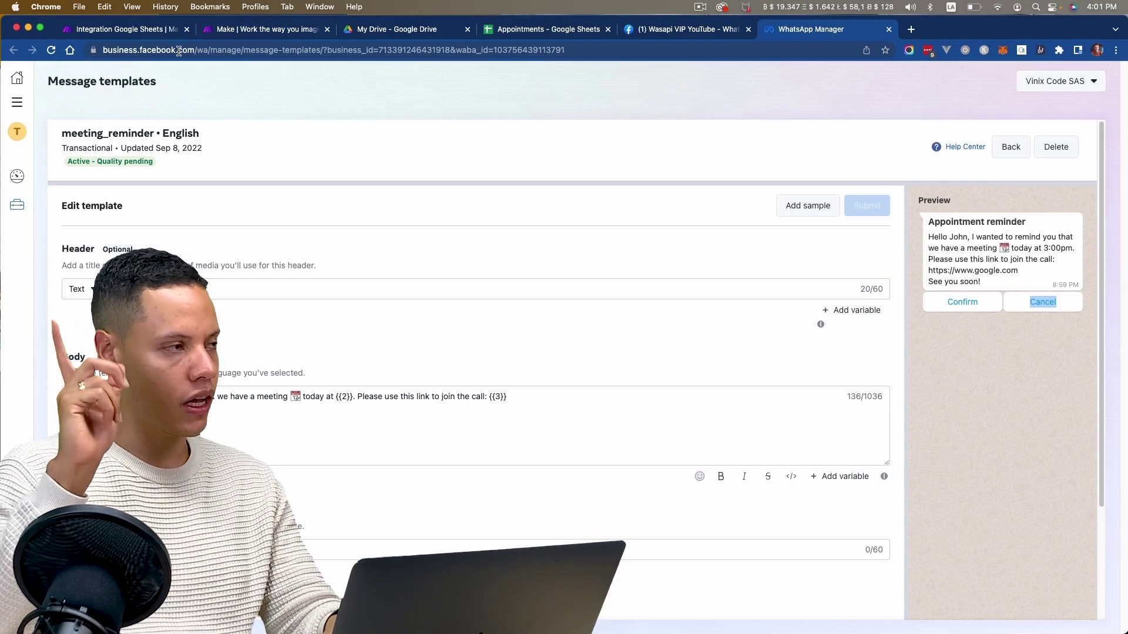
pyautogui.click(146, 30)
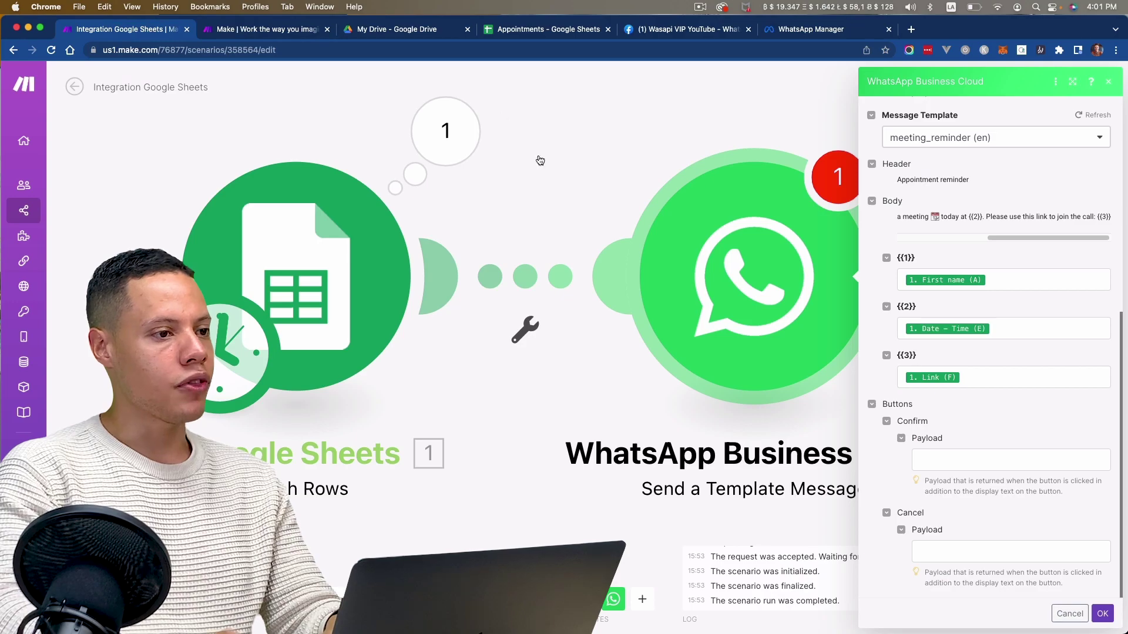
pyautogui.doubleClick(912, 421)
pyautogui.hotkey('ctrl', 'c')
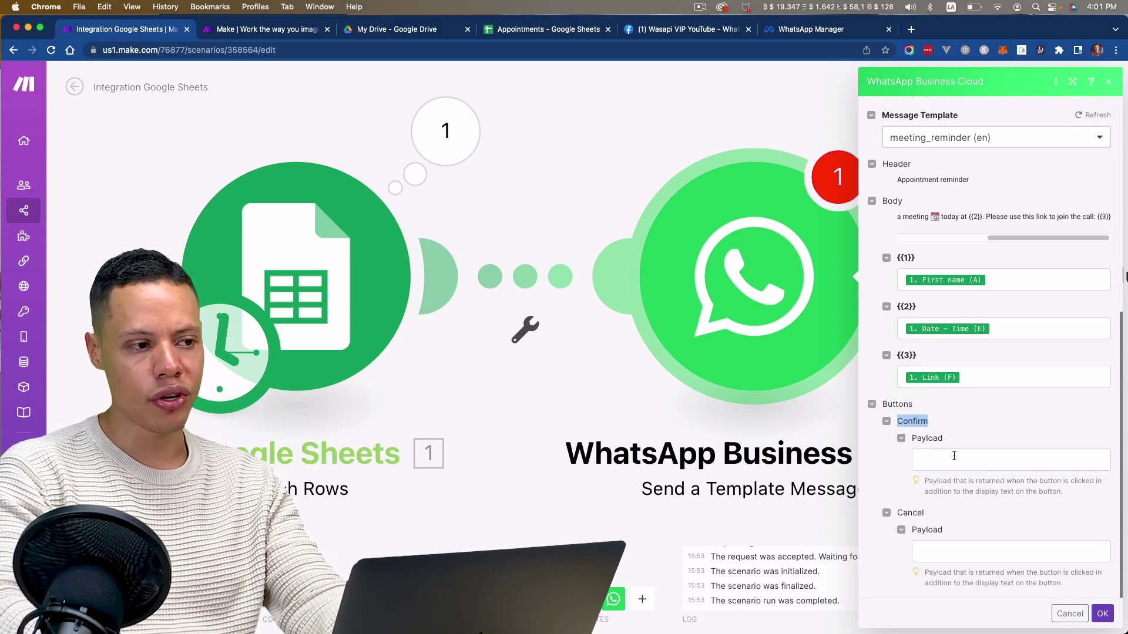
pyautogui.click(932, 460)
pyautogui.hotkey('ctrl', 'v')
pyautogui.click(952, 505)
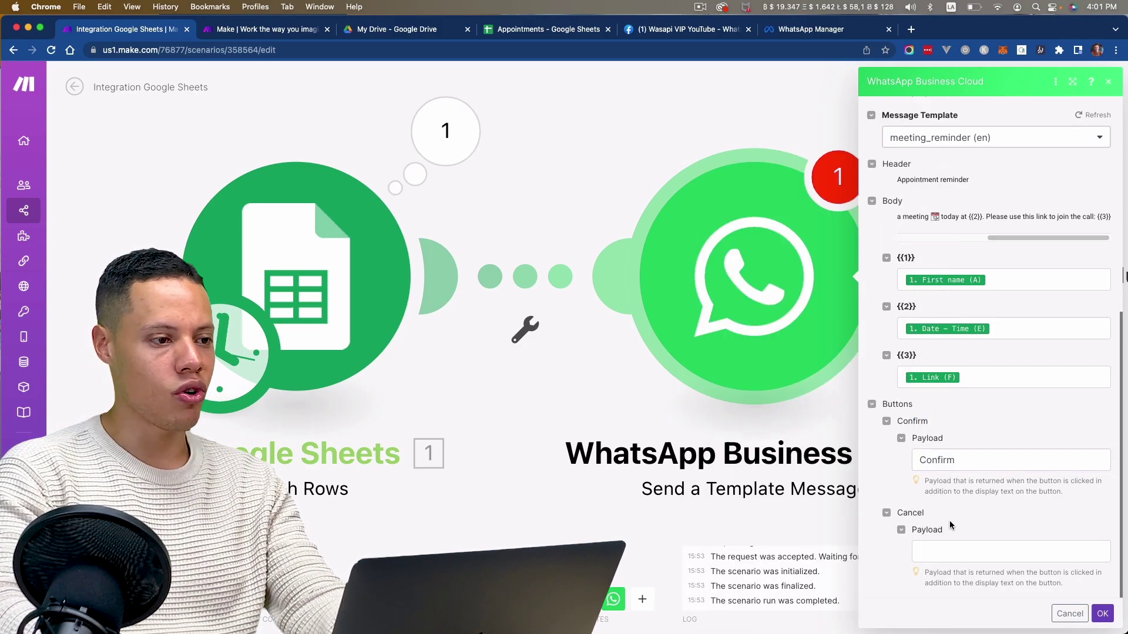
# Step: Set the Cancel button's payload to Cancel and save the WhatsApp module settings with OK
pyautogui.doubleClick(918, 529)
pyautogui.doubleClick(912, 514)
pyautogui.hotkey('ctrl', 'c')
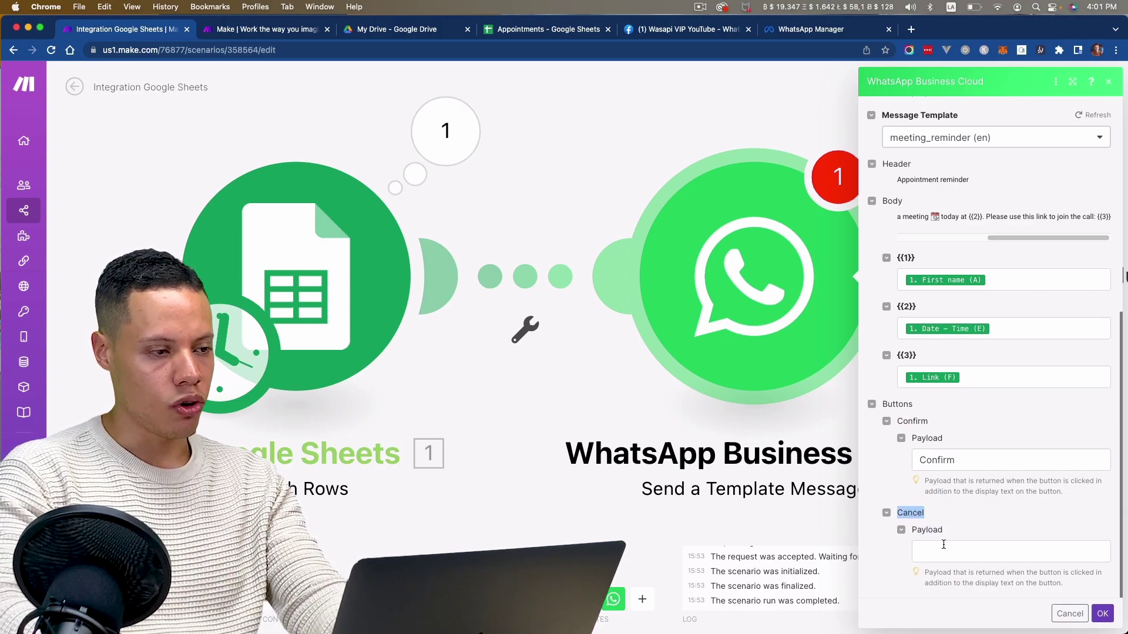
pyautogui.click(945, 547)
pyautogui.hotkey('ctrl', 'v')
pyautogui.click(1050, 579)
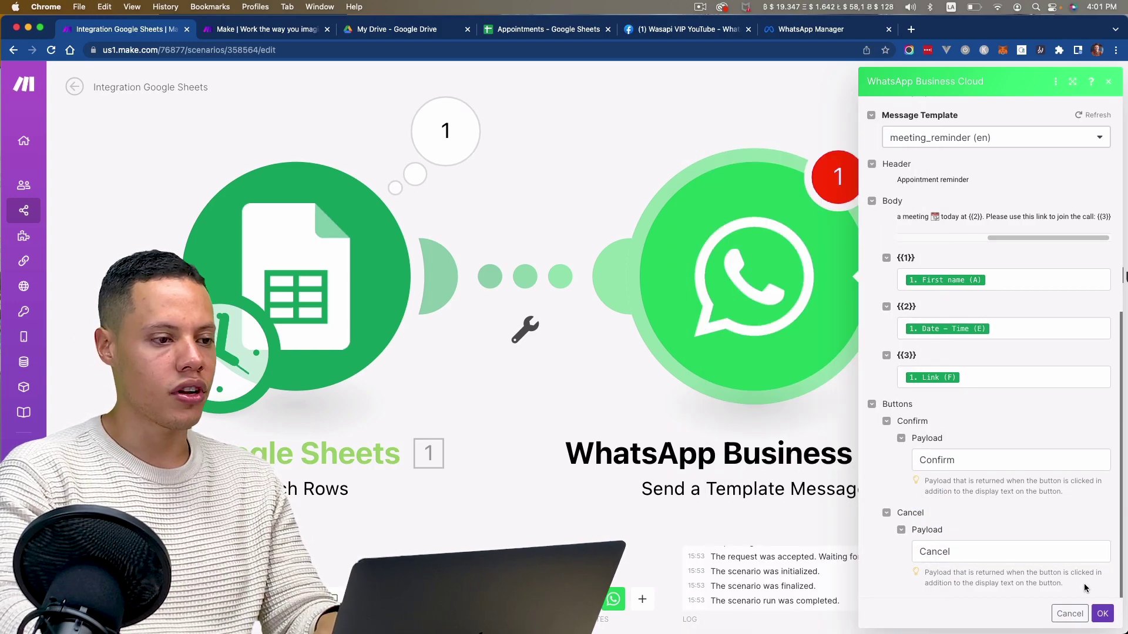
pyautogui.click(1103, 614)
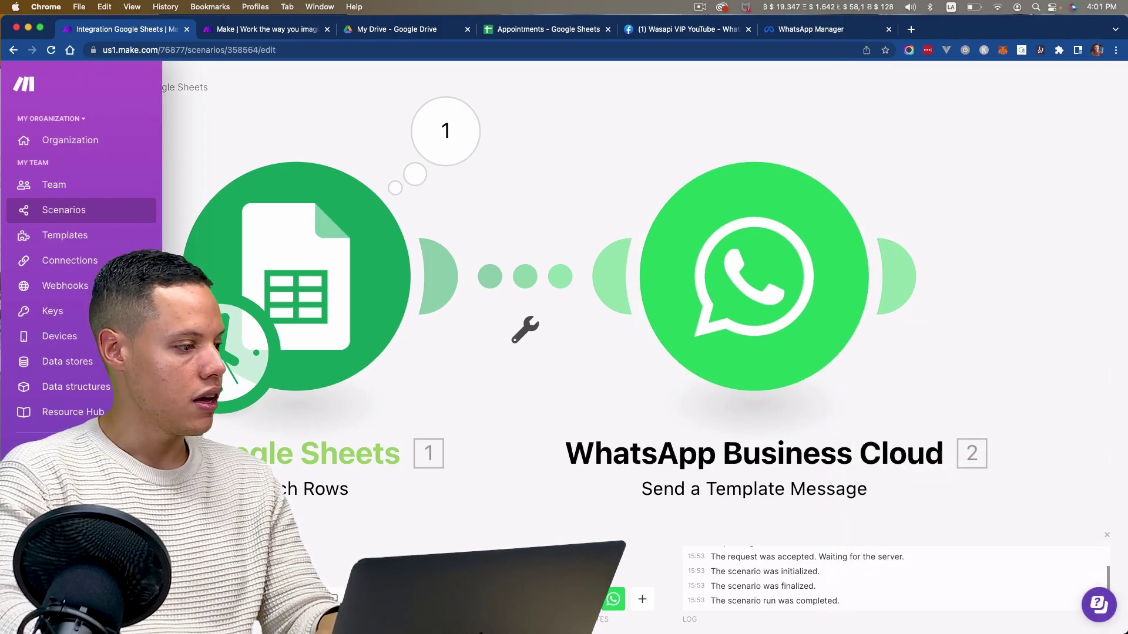
# Step: Save the scenario, run it once, review the Google Sheets results, then view the Appointments sheet
pyautogui.press('super+s')
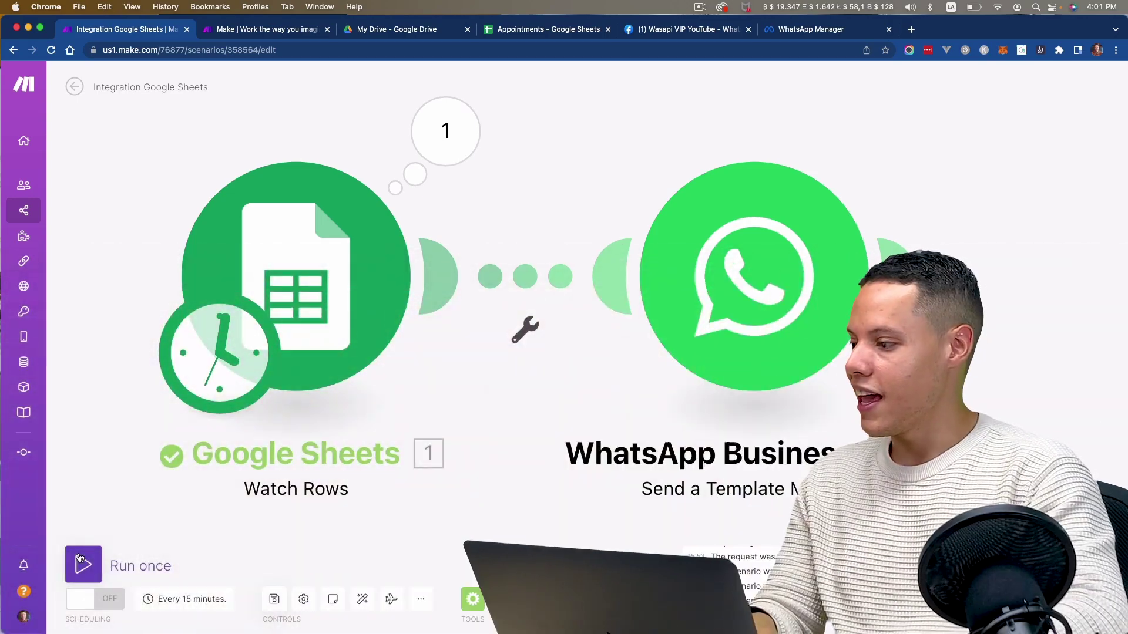
pyautogui.click(83, 564)
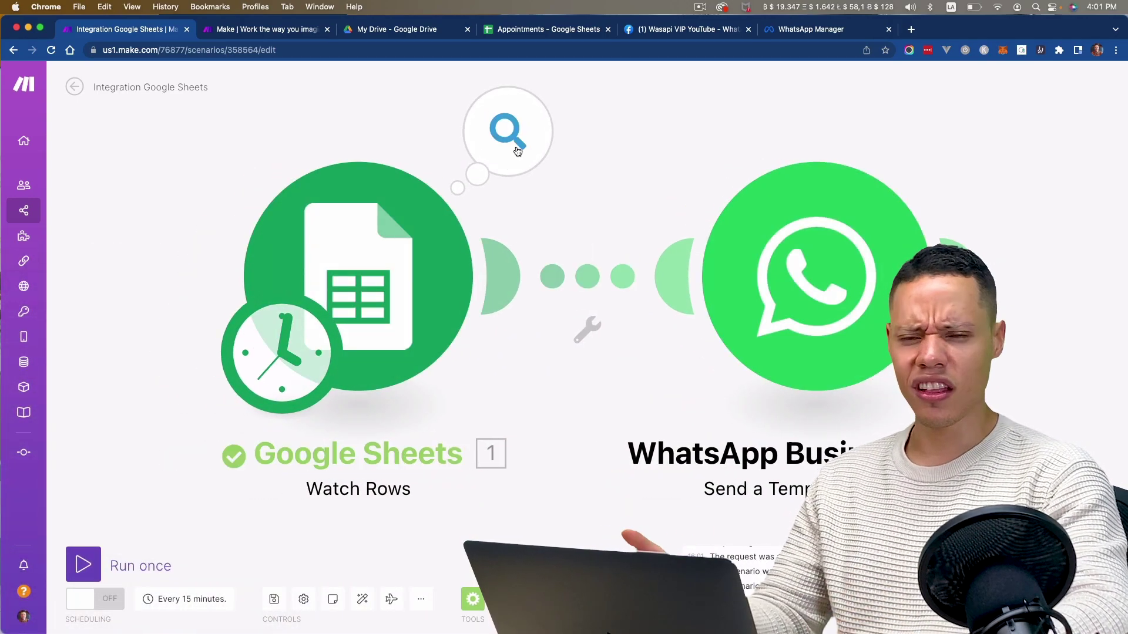
pyautogui.click(504, 156)
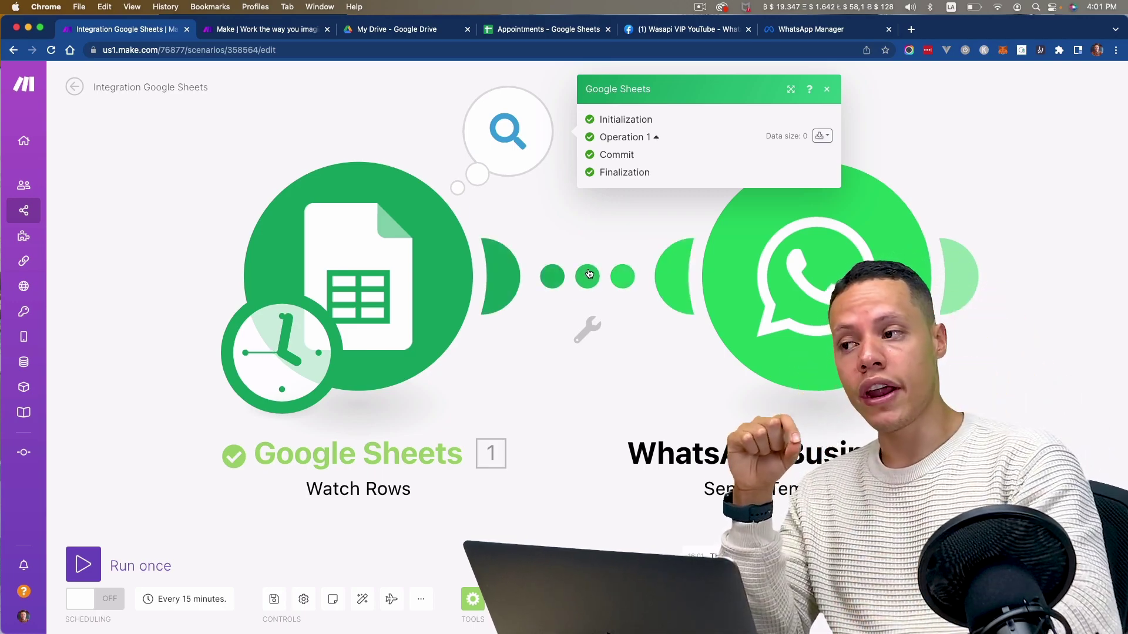
pyautogui.click(567, 390)
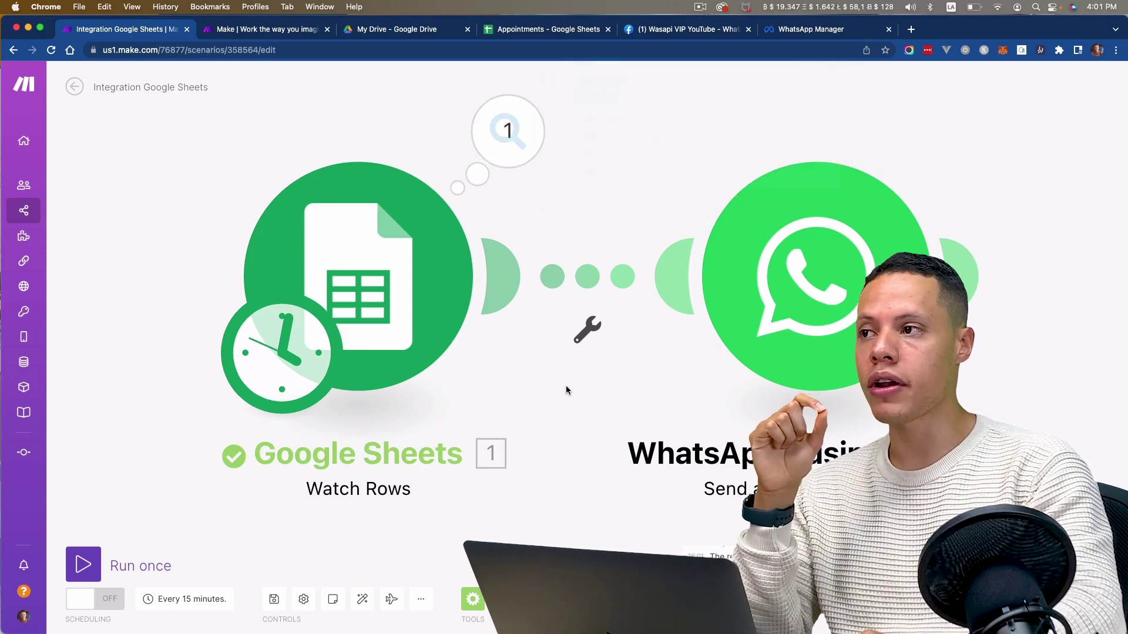
pyautogui.click(535, 34)
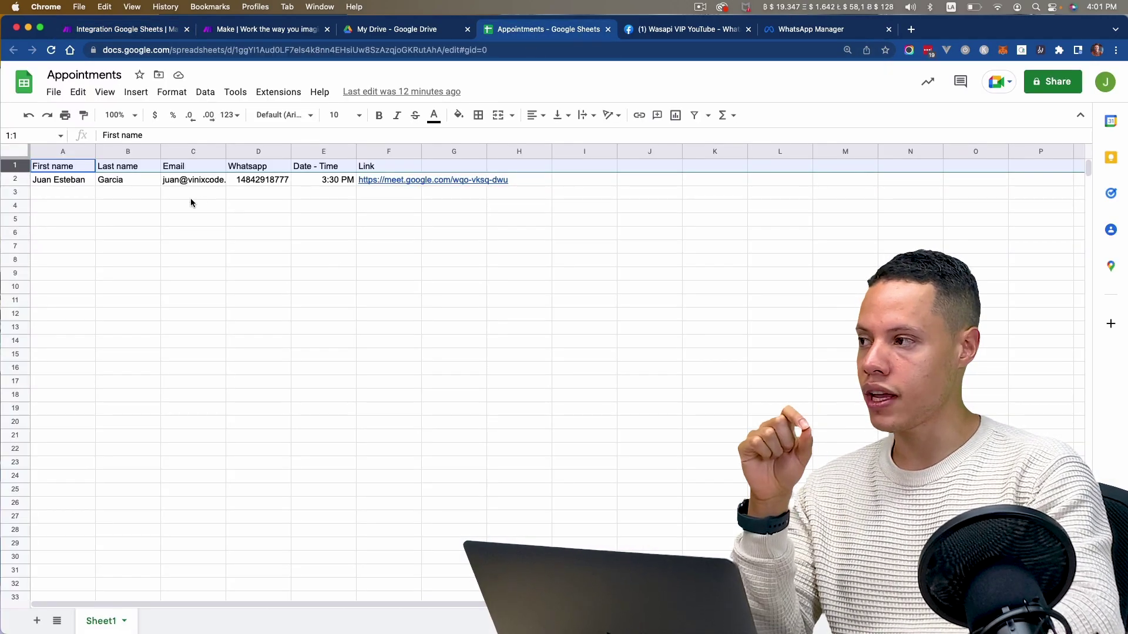
# Step: Set the Google Sheets trigger to start from All rows, then run the scenario once
pyautogui.click(127, 30)
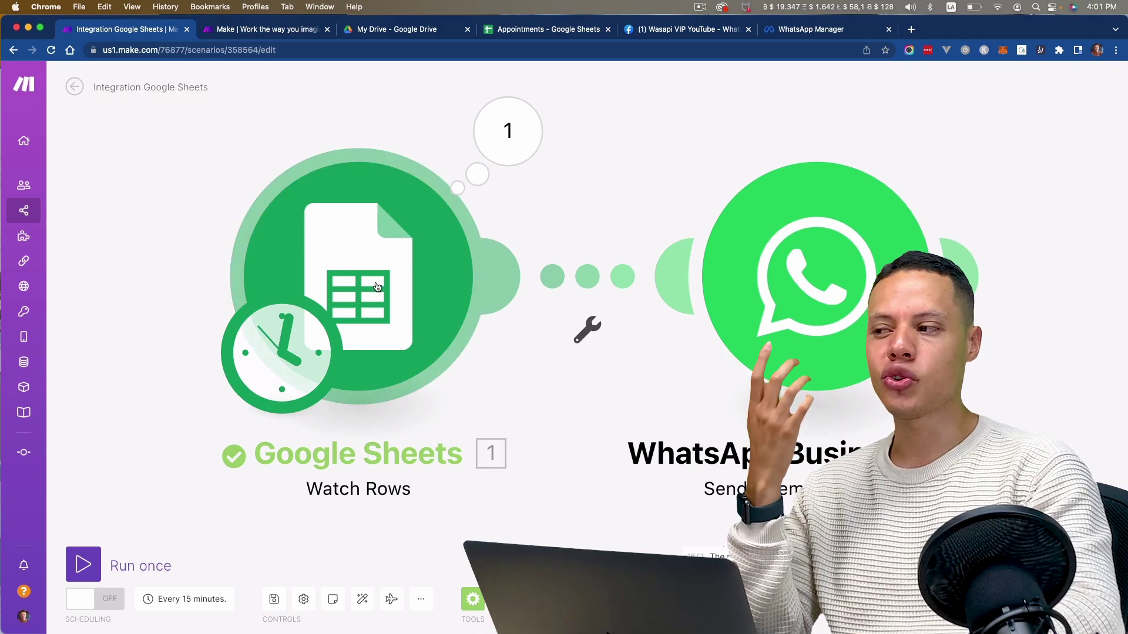
pyautogui.rightClick(377, 287)
pyautogui.click(429, 330)
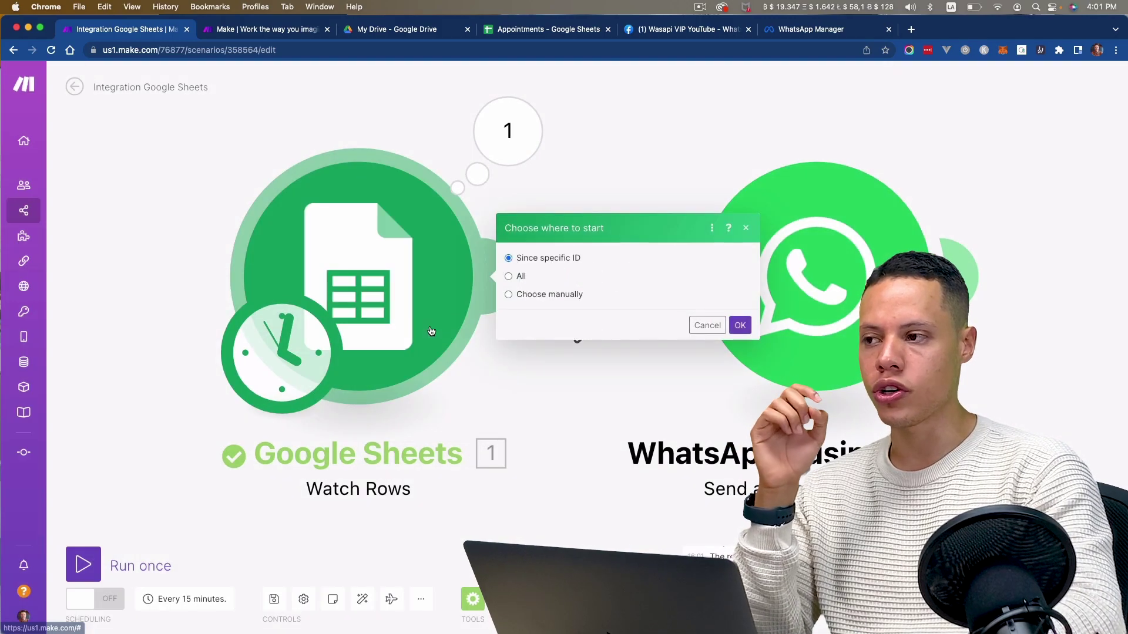
pyautogui.click(510, 276)
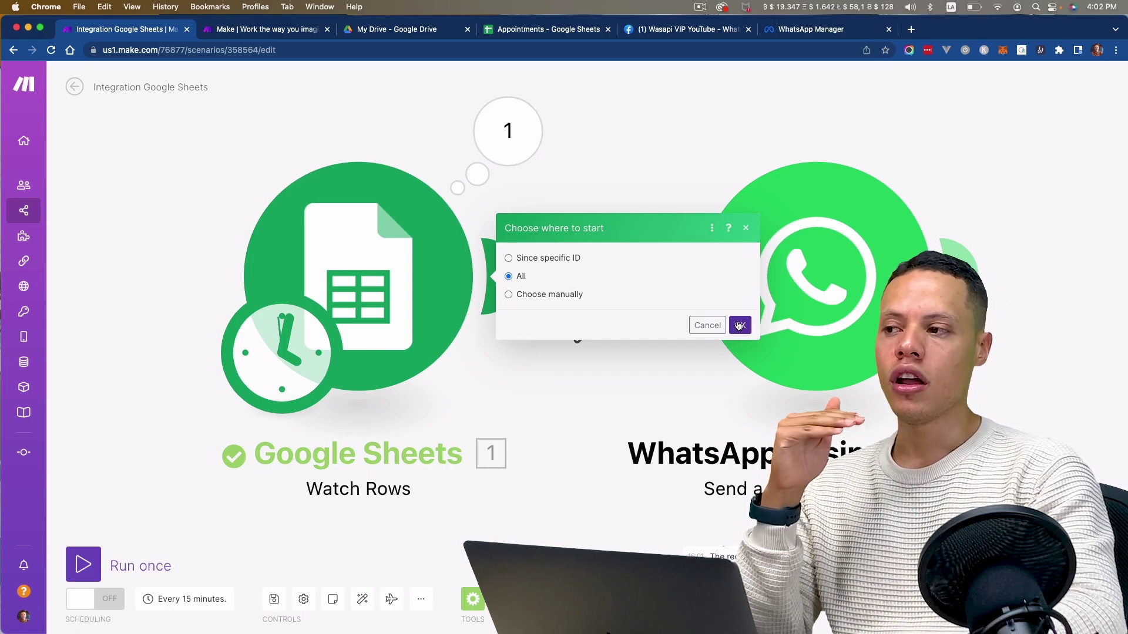
pyautogui.click(739, 326)
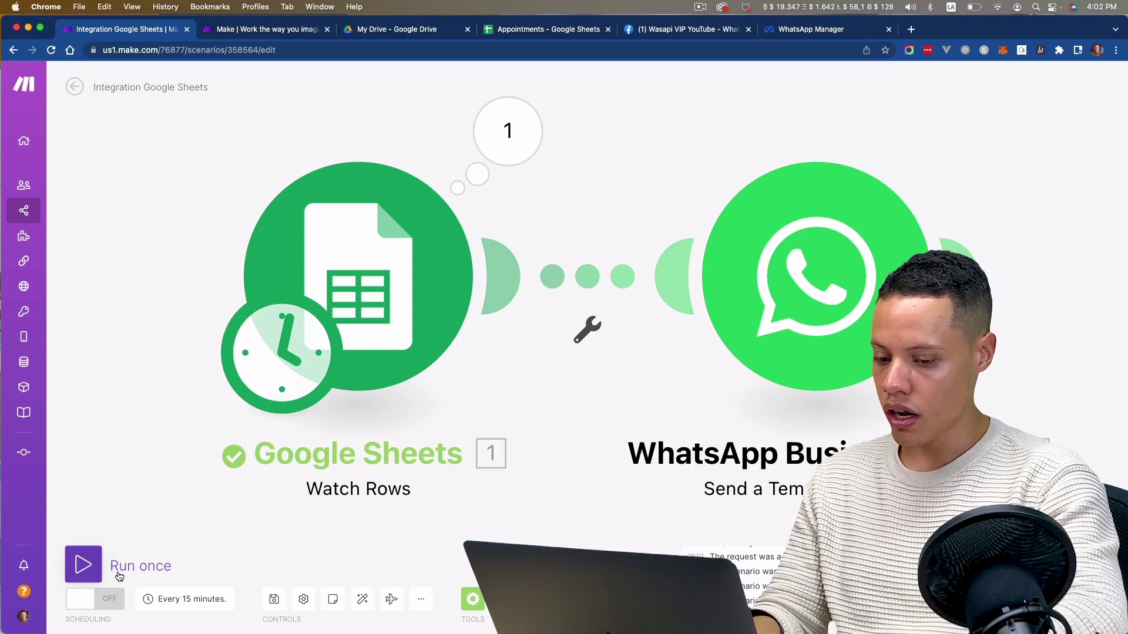
pyautogui.click(89, 566)
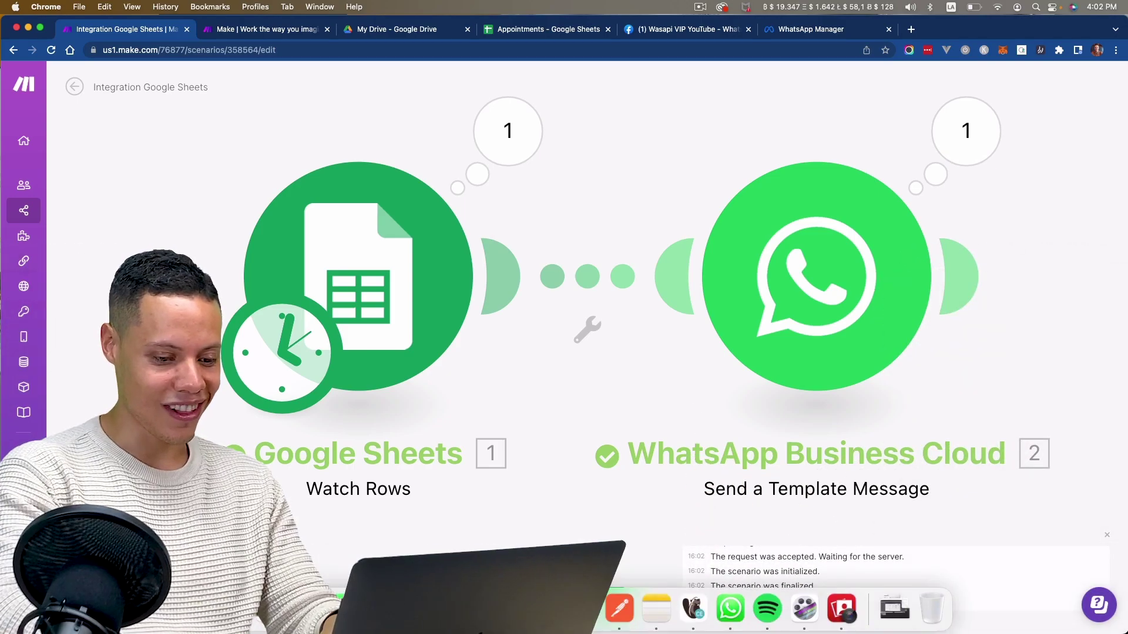
pyautogui.press('super+Tab')
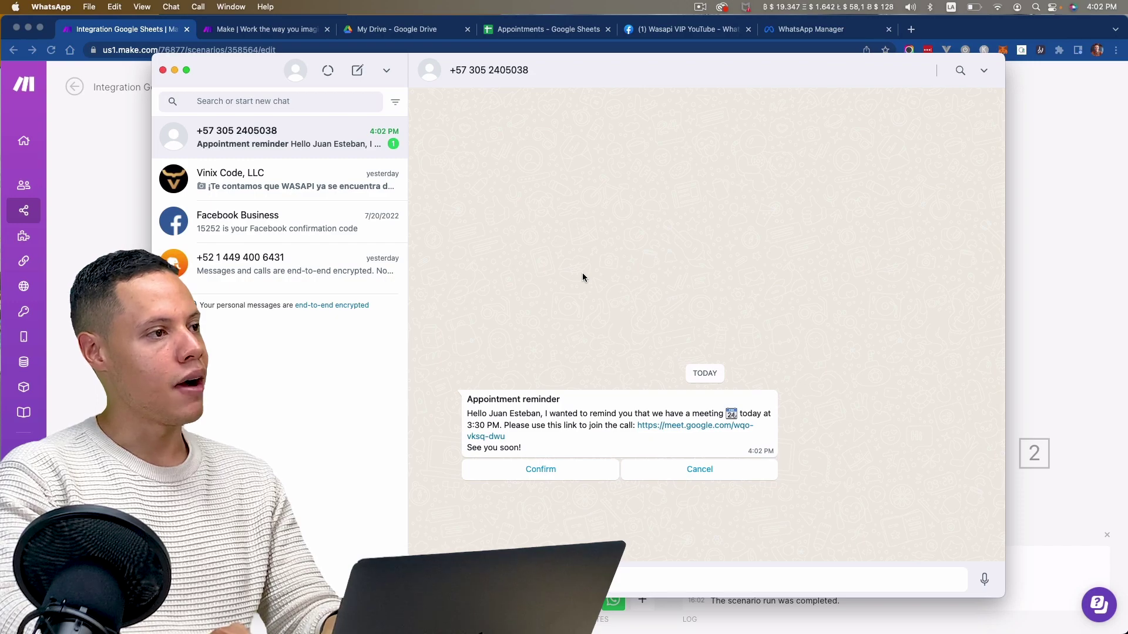
pyautogui.click(293, 132)
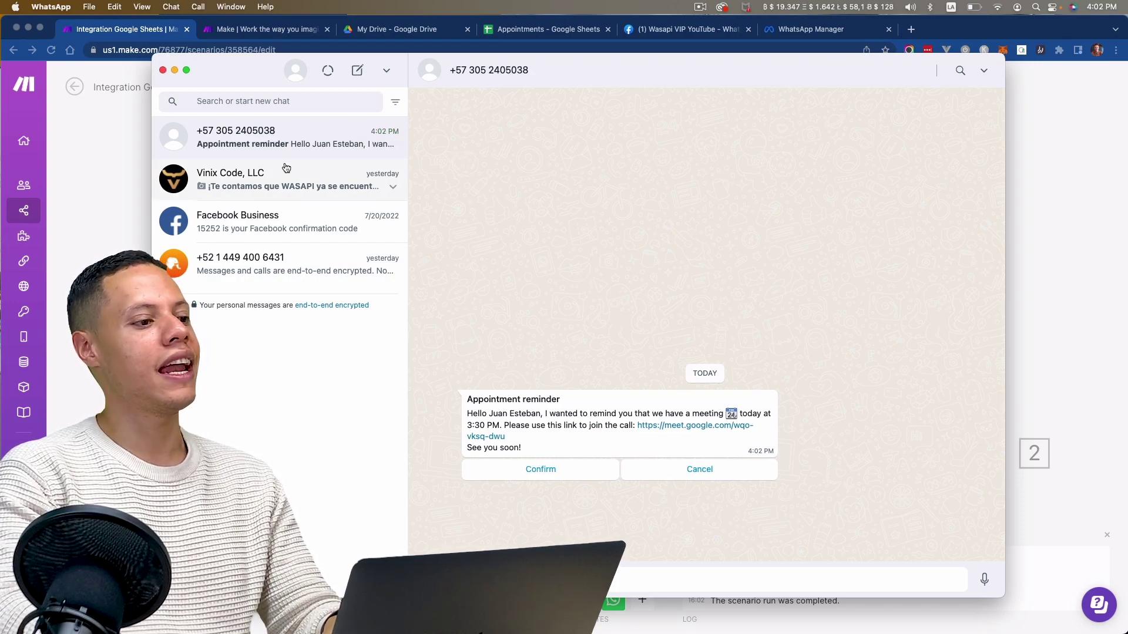
pyautogui.moveTo(492, 413); pyautogui.dragTo(568, 413)
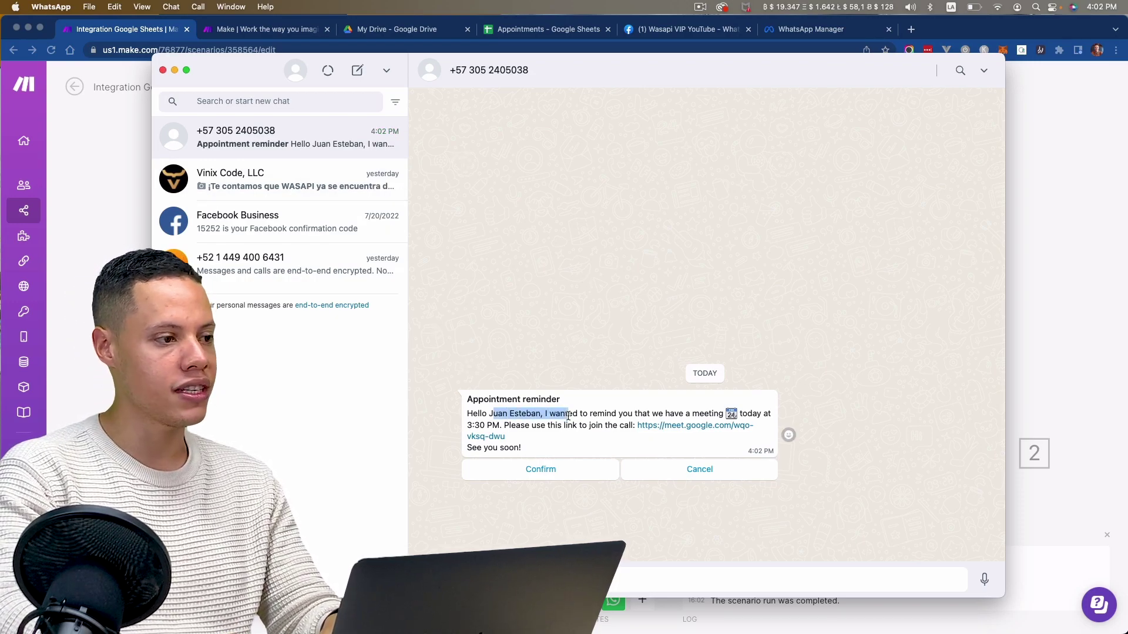
pyautogui.click(600, 425)
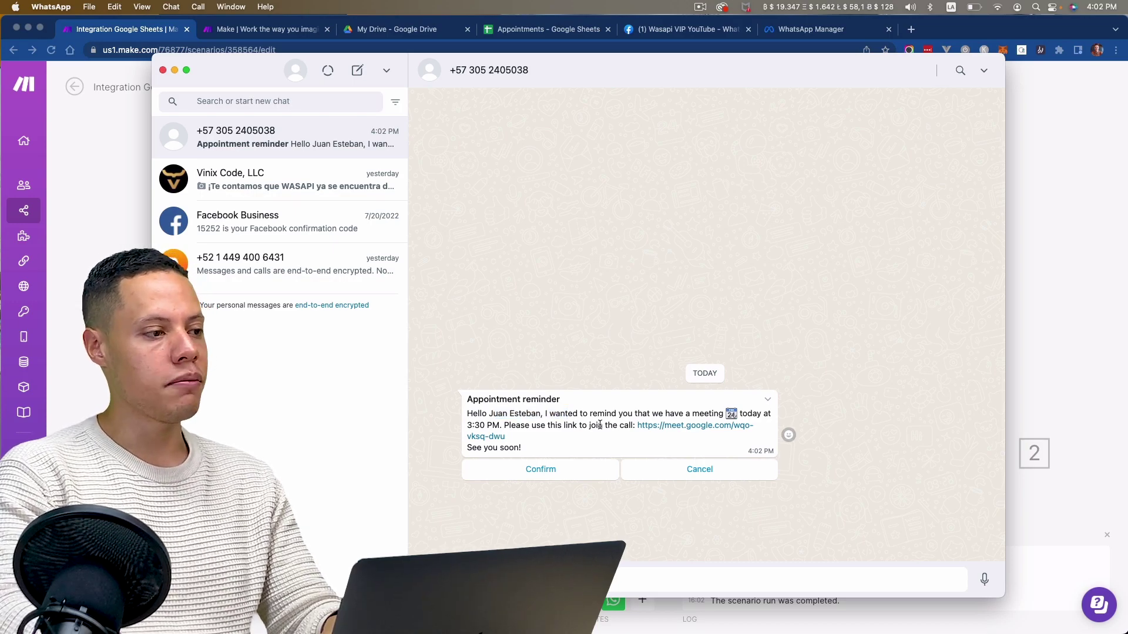
pyautogui.click(1066, 274)
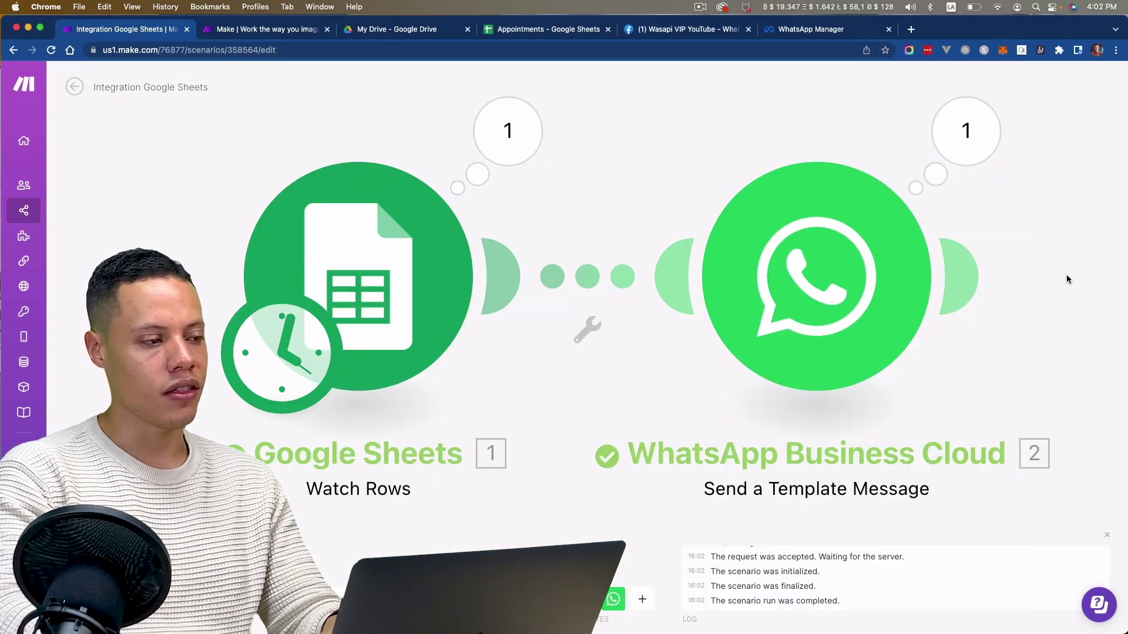
# Step: Turn Scheduling ON and confirm the 'Every 15 minutes' interval, closing its settings unchanged
pyautogui.moveTo(196, 611)
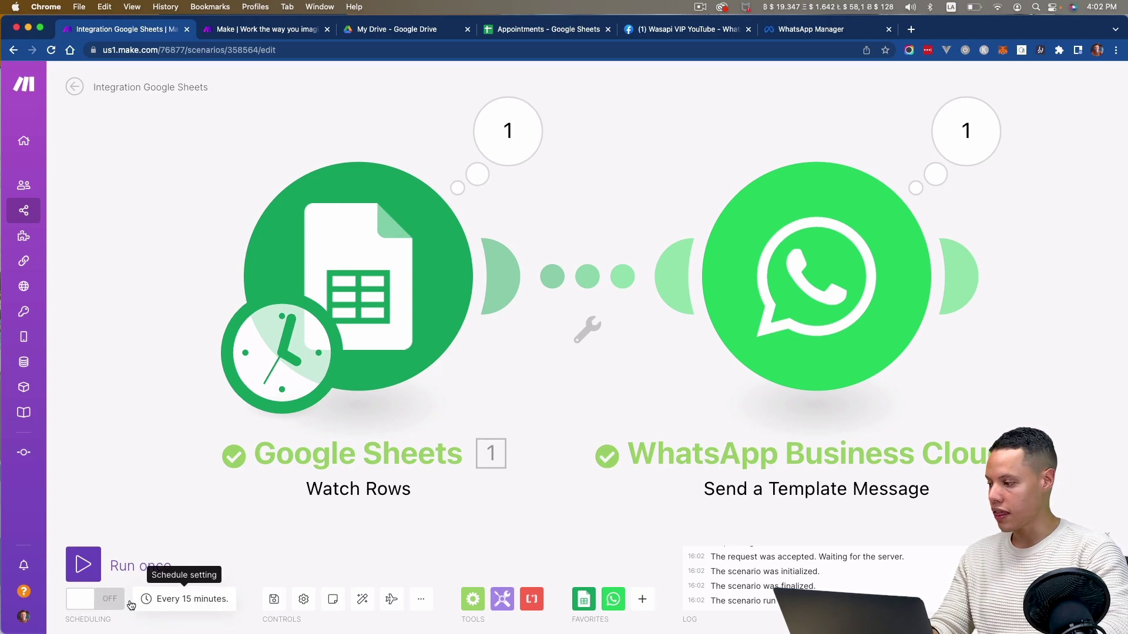
pyautogui.click(109, 599)
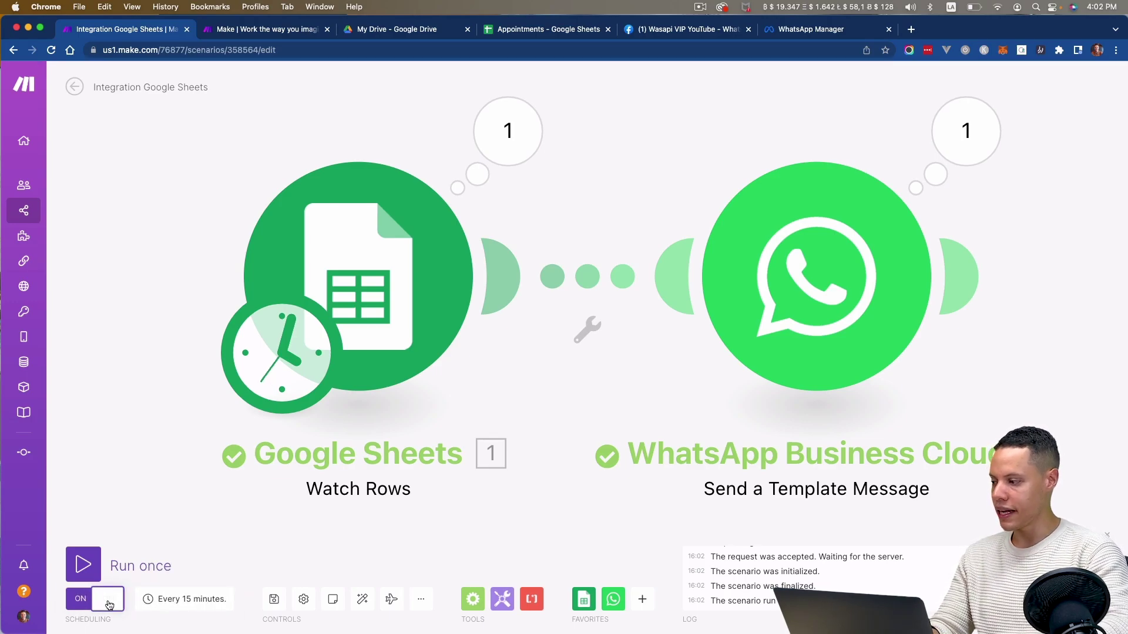
pyautogui.click(200, 599)
pyautogui.doubleClick(410, 327)
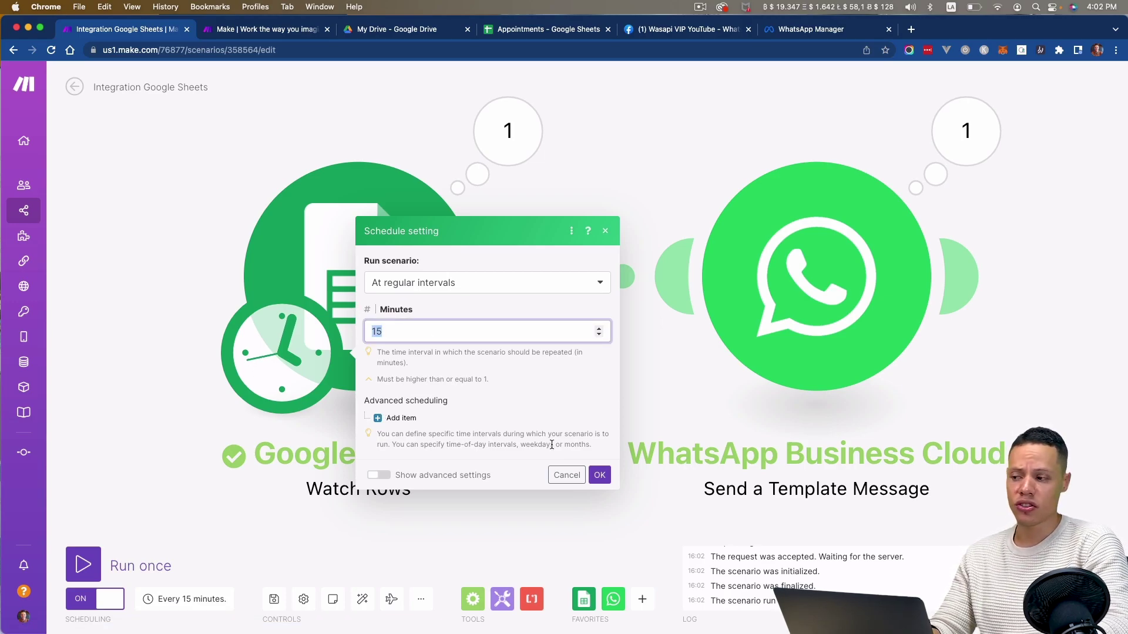
pyautogui.click(565, 475)
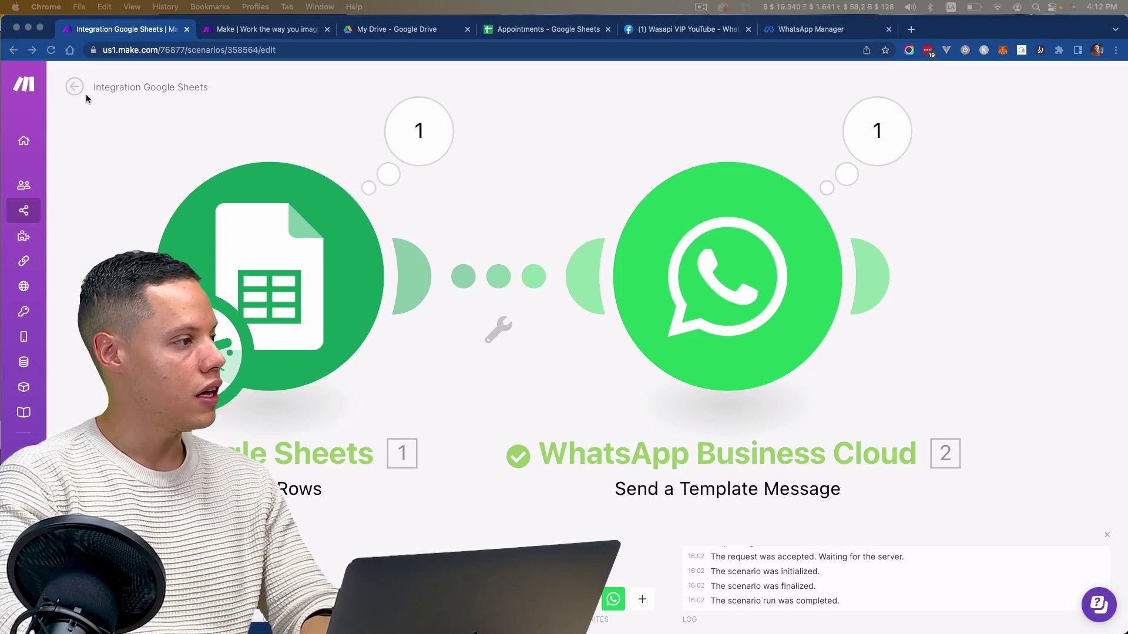
# Step: Create a new empty scenario from the Scenarios list and bring up its app picker
pyautogui.click(26, 212)
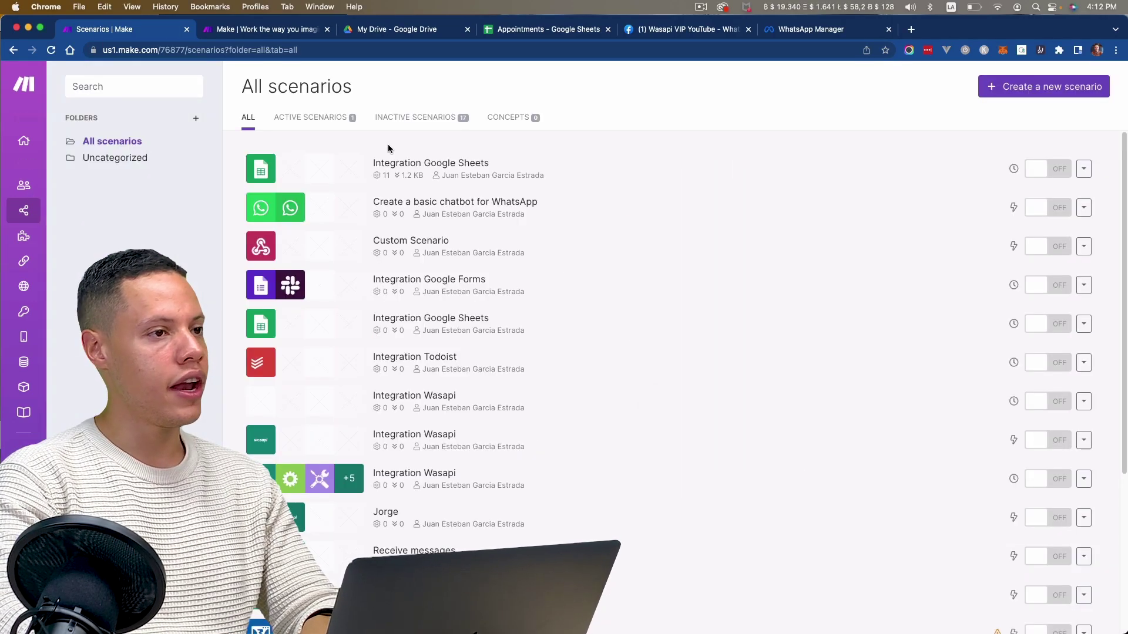
pyautogui.click(1043, 86)
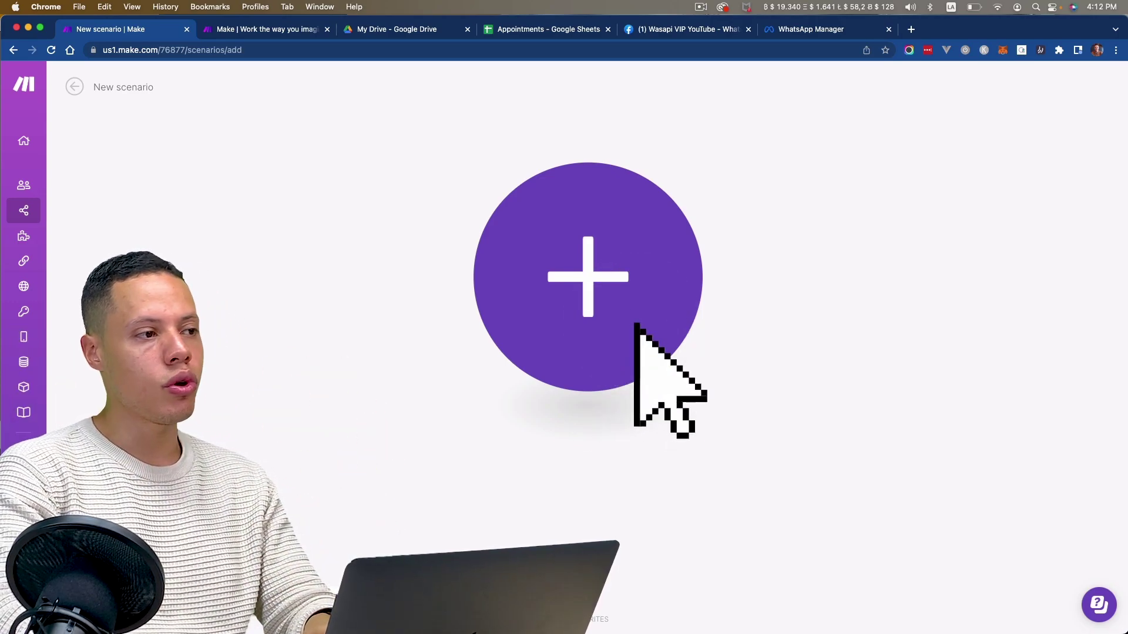
pyautogui.click(650, 288)
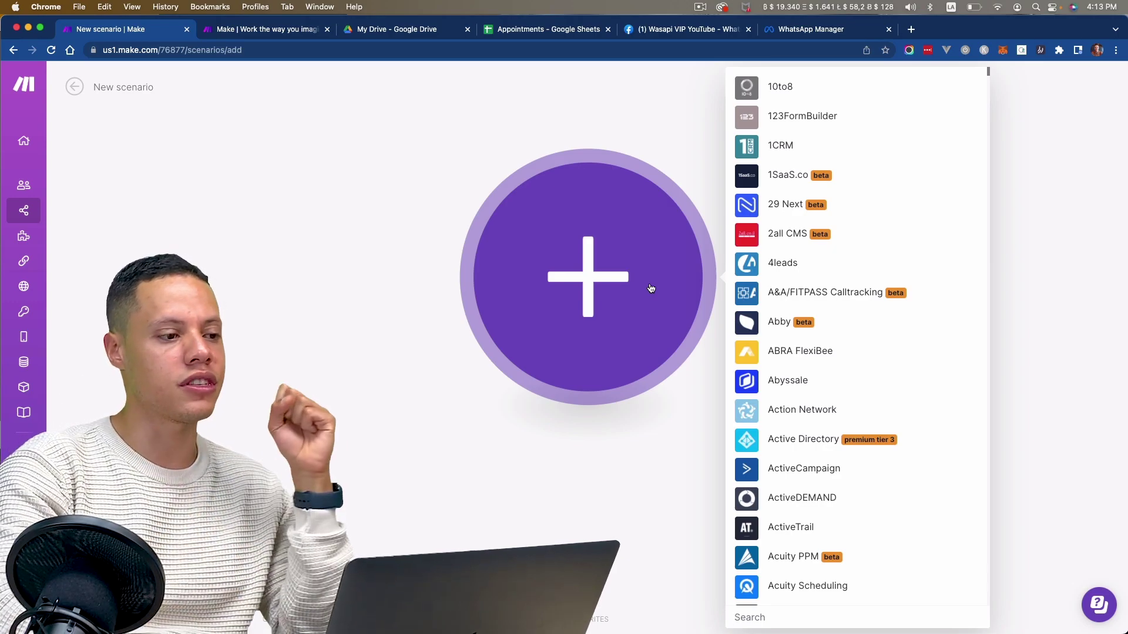
# Step: Add a WhatsApp Business Cloud Watch Events trigger and start creating a new webhook
pyautogui.write('whatsapp')
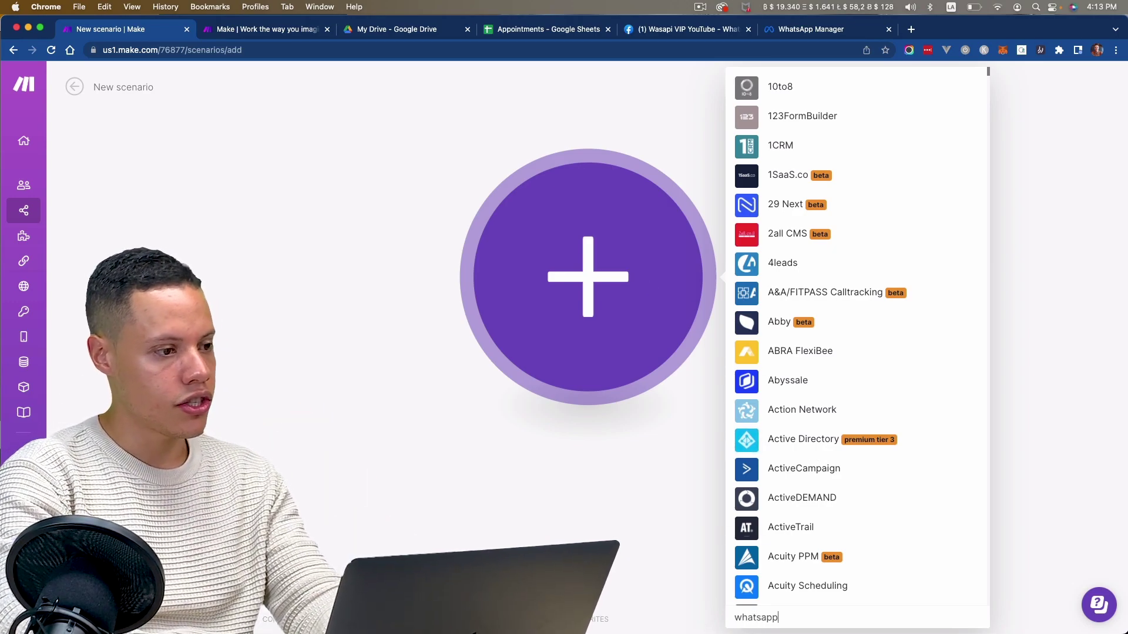
pyautogui.click(850, 303)
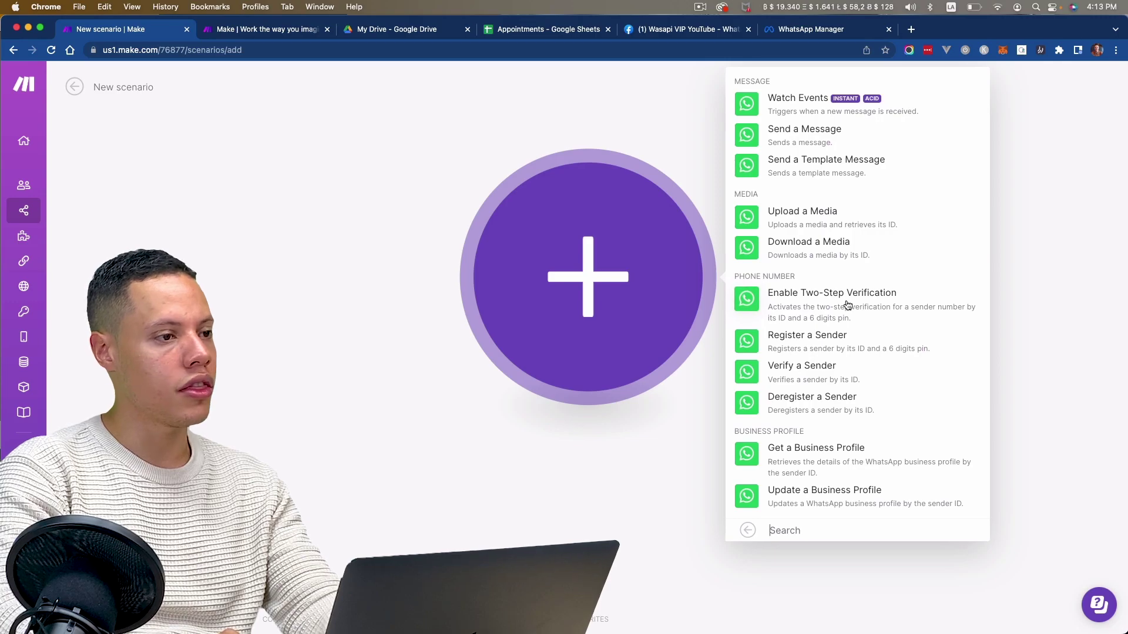
pyautogui.click(791, 104)
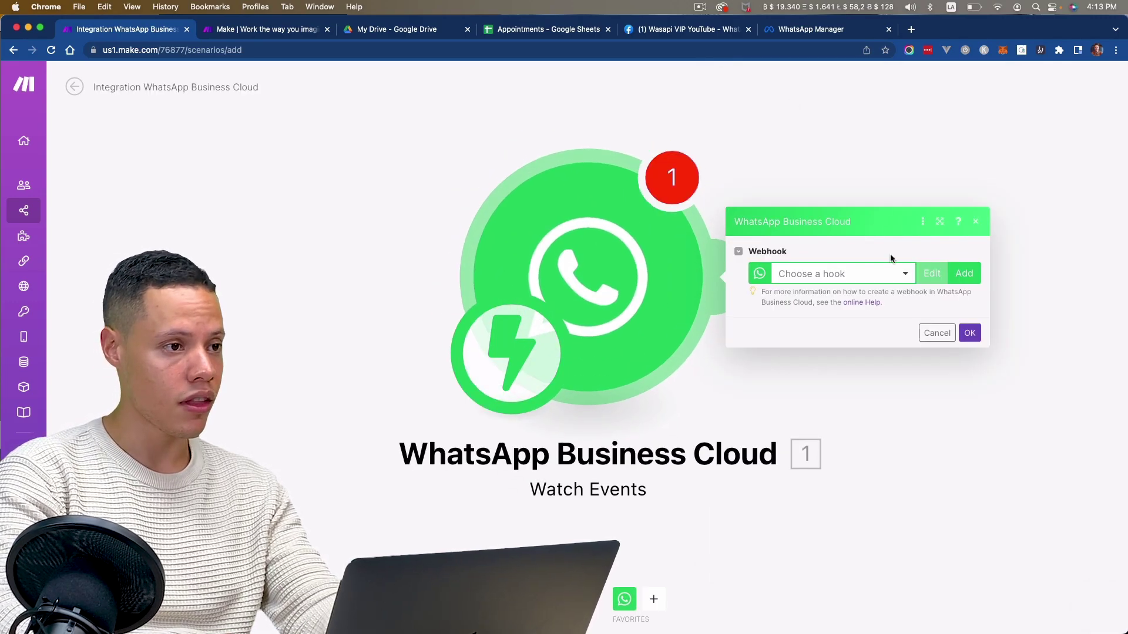
pyautogui.click(959, 276)
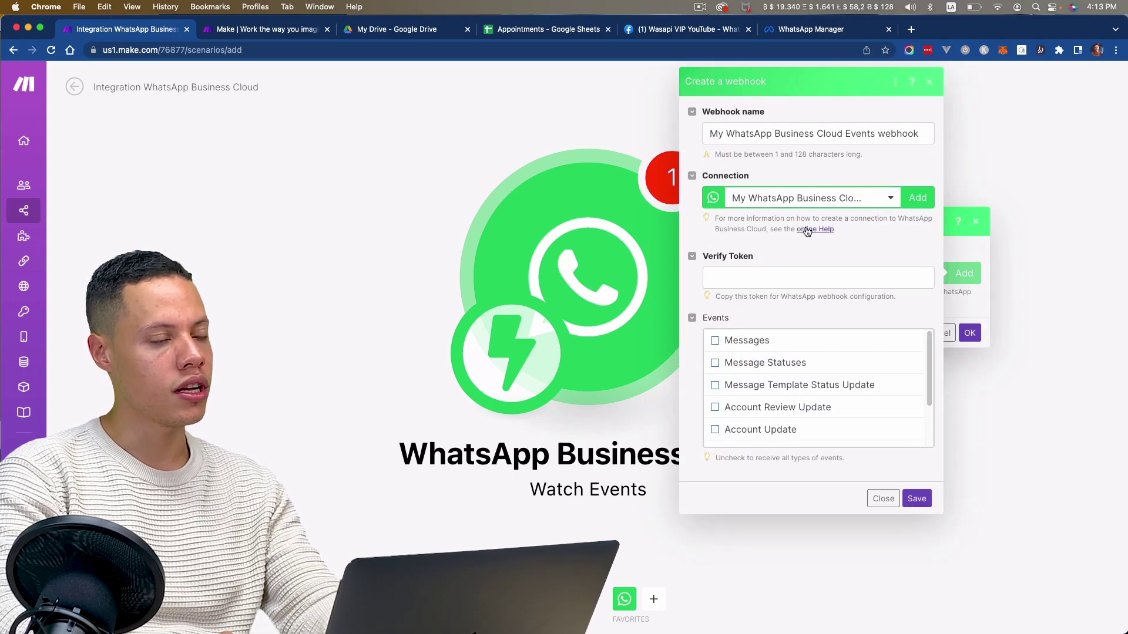
# Step: Keep the default webhook name and existing connection, enter and copy a verify token, then go to Meta for Developers
pyautogui.click(765, 140)
pyautogui.click(802, 200)
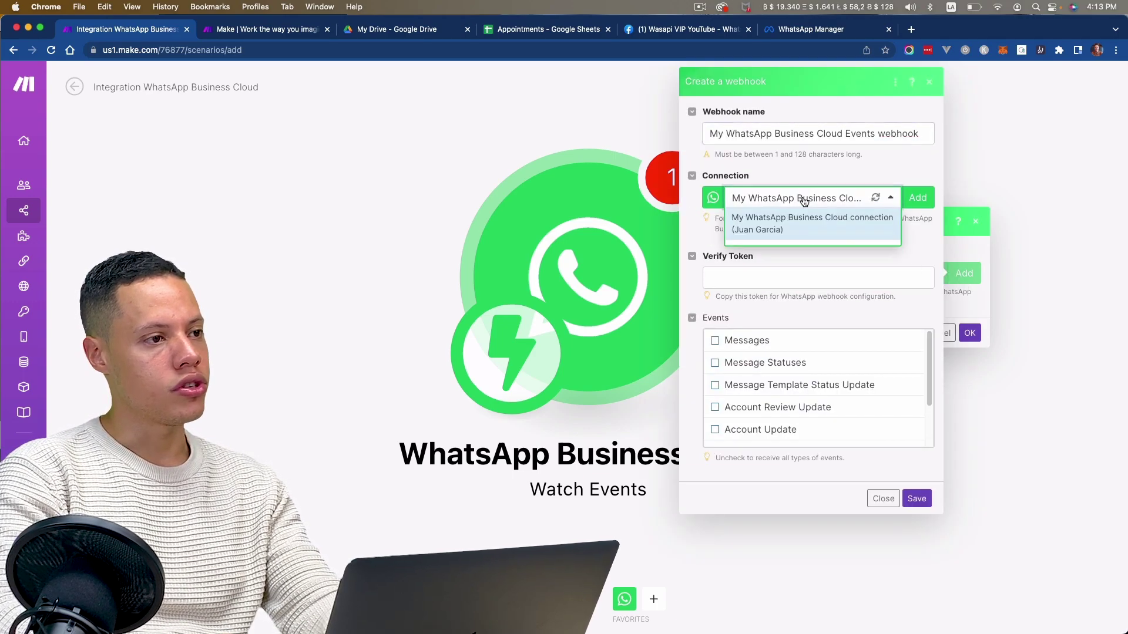
pyautogui.click(801, 235)
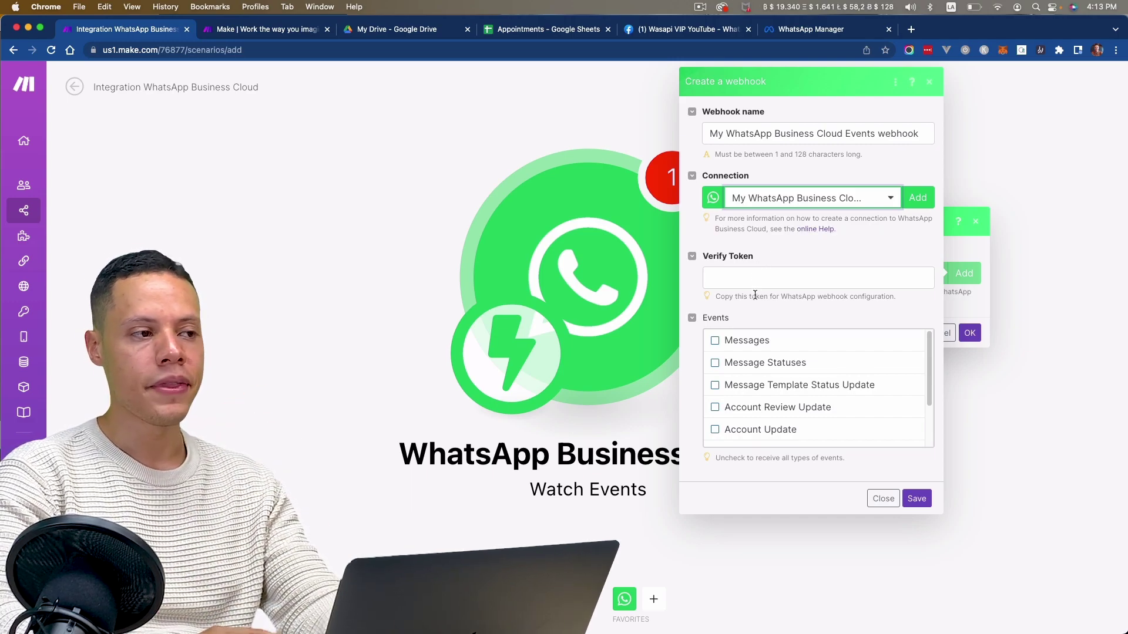
pyautogui.click(740, 282)
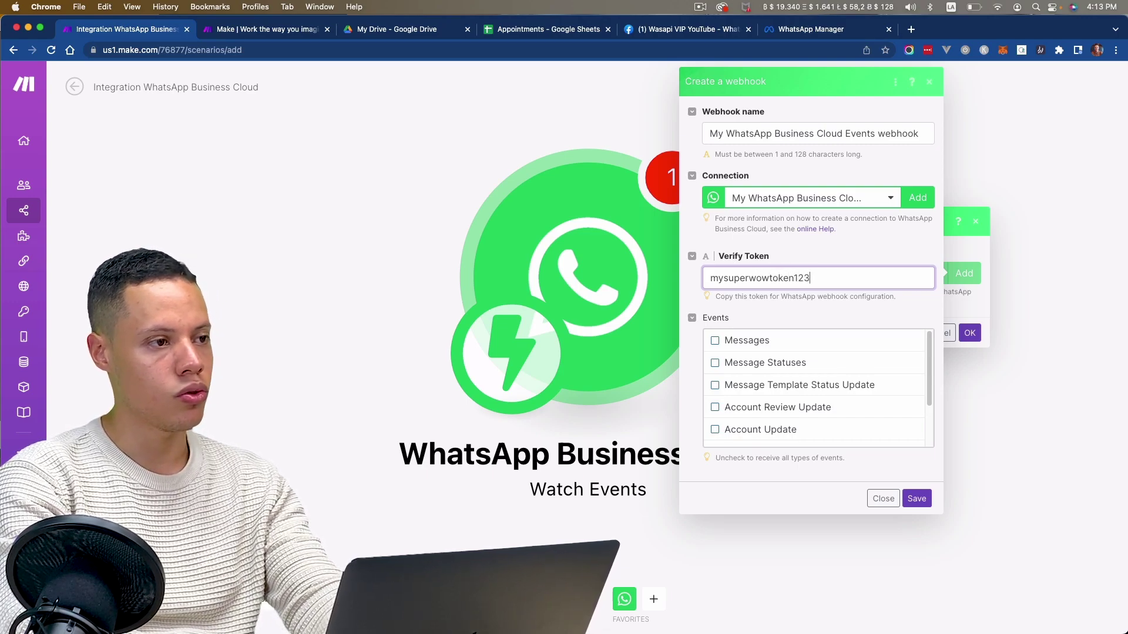
pyautogui.press('super+a')
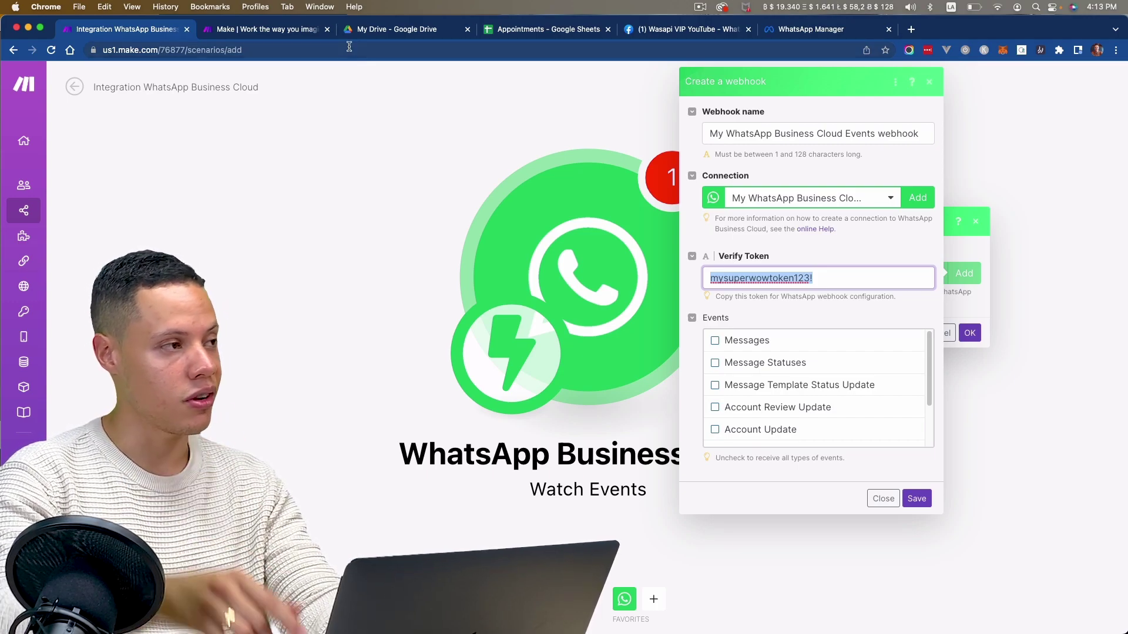
pyautogui.click(682, 29)
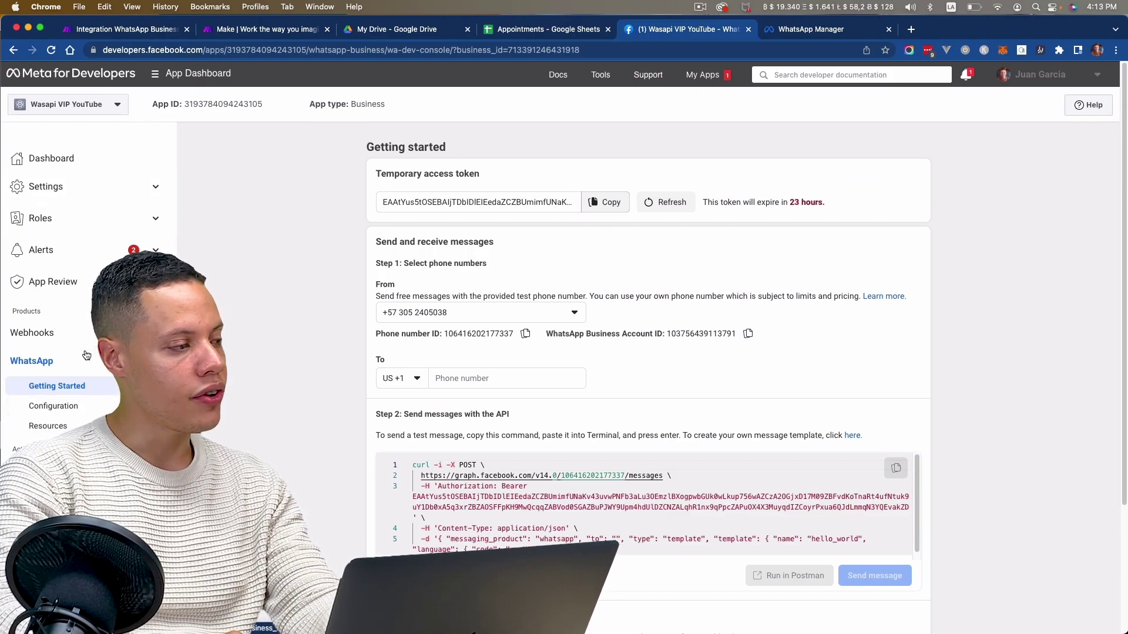
# Step: Tick the Messages event, copy the verify token and save the events webhook
pyautogui.click(71, 405)
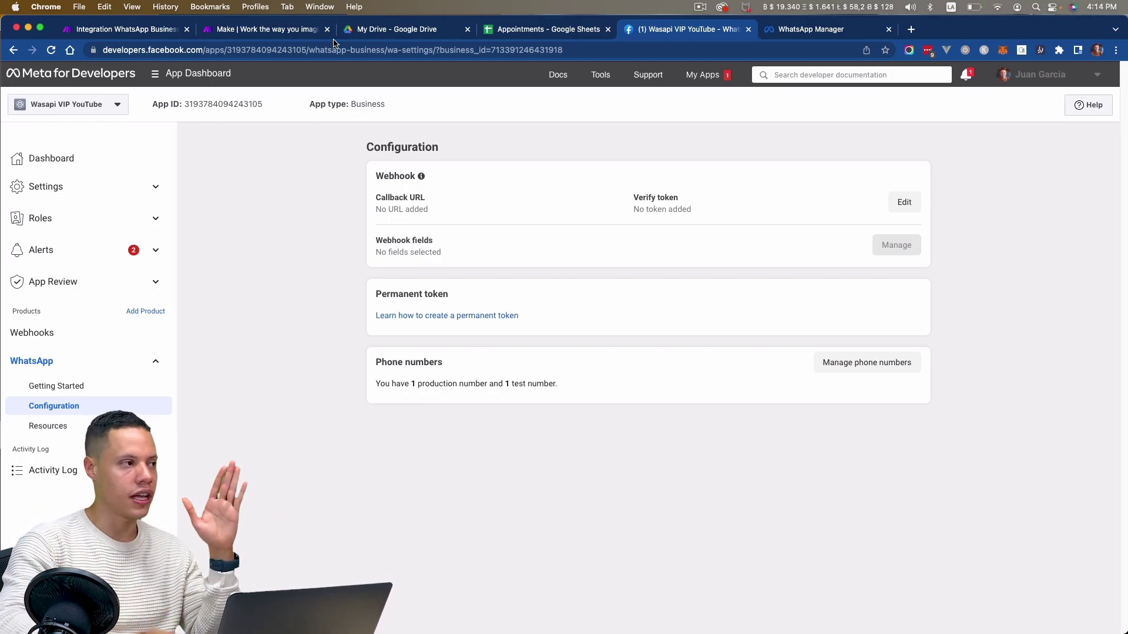
pyautogui.click(126, 31)
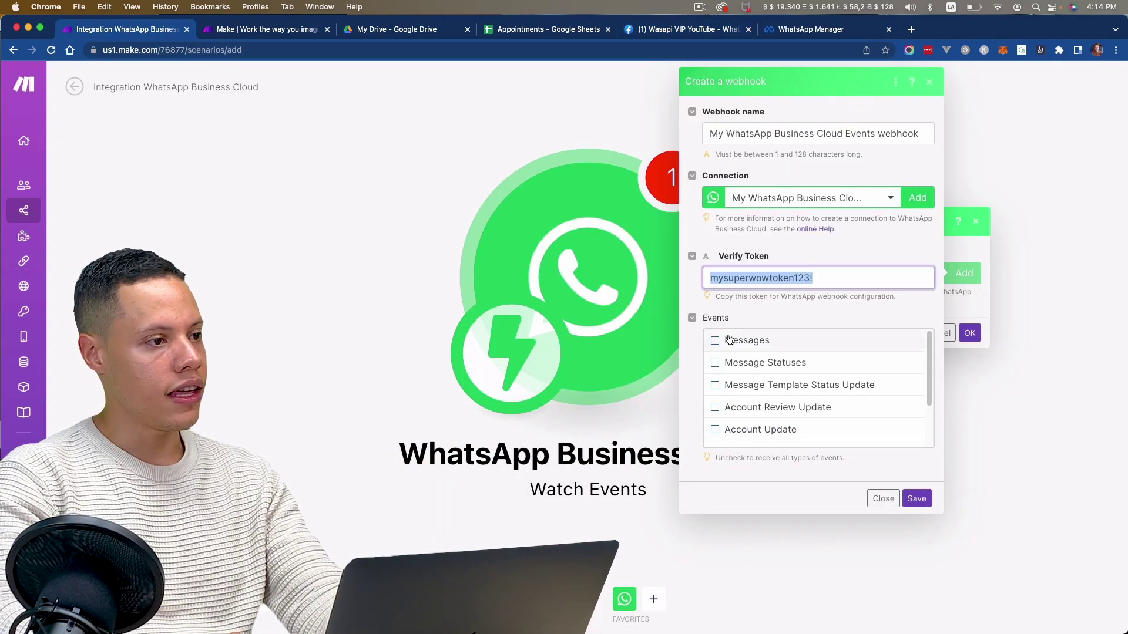
pyautogui.click(713, 316)
pyautogui.click(732, 339)
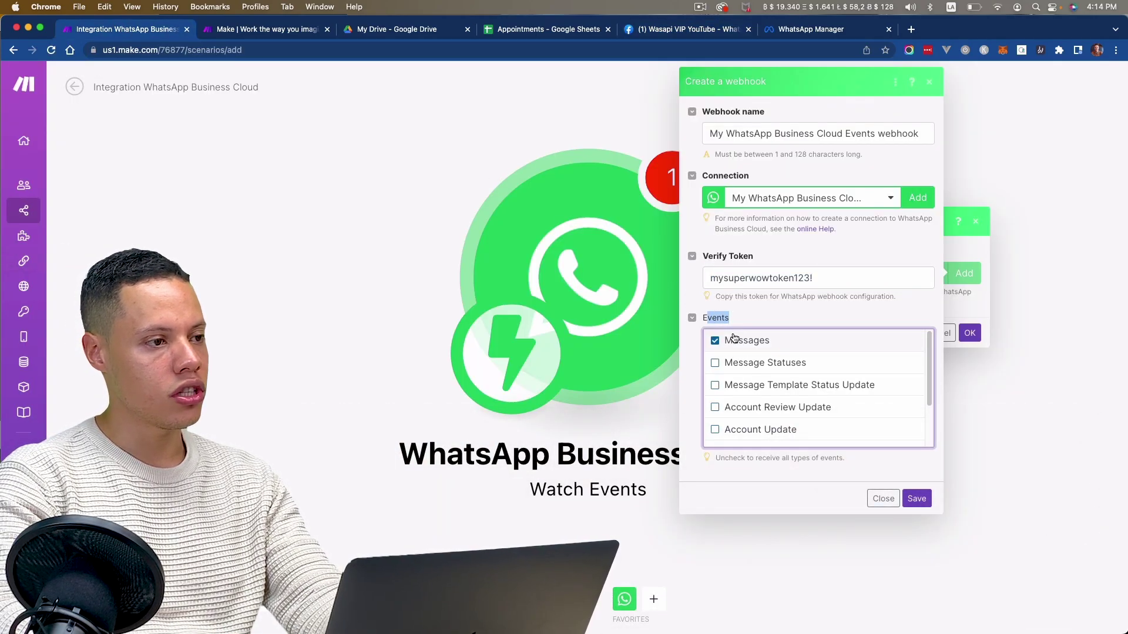
pyautogui.hotkey('shift', 'Tab')
pyautogui.press('super+c')
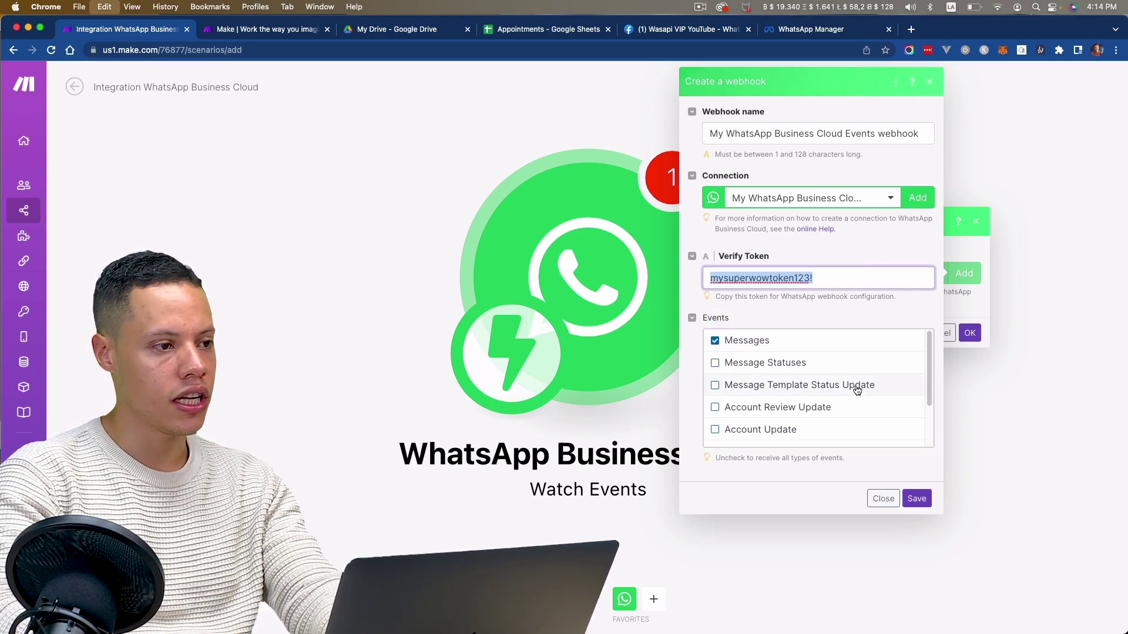
pyautogui.scroll(-2, 861, 385)
pyautogui.click(910, 498)
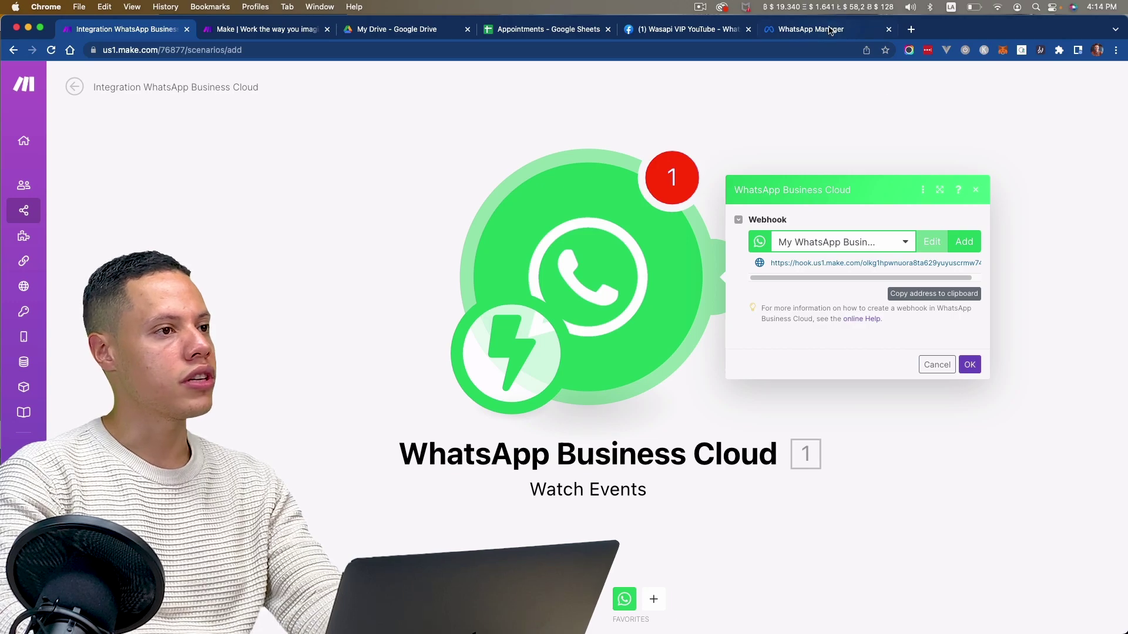
pyautogui.click(831, 29)
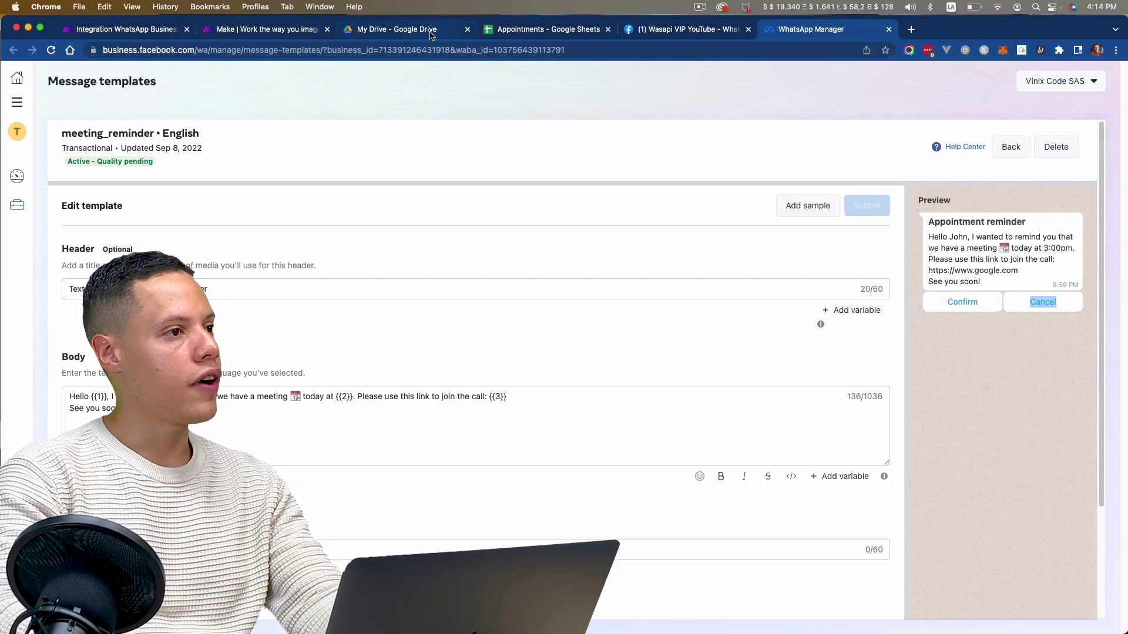
# Step: Set Meta's WhatsApp webhook callback to the Make URL with the verify token, then verify and save
pyautogui.click(681, 32)
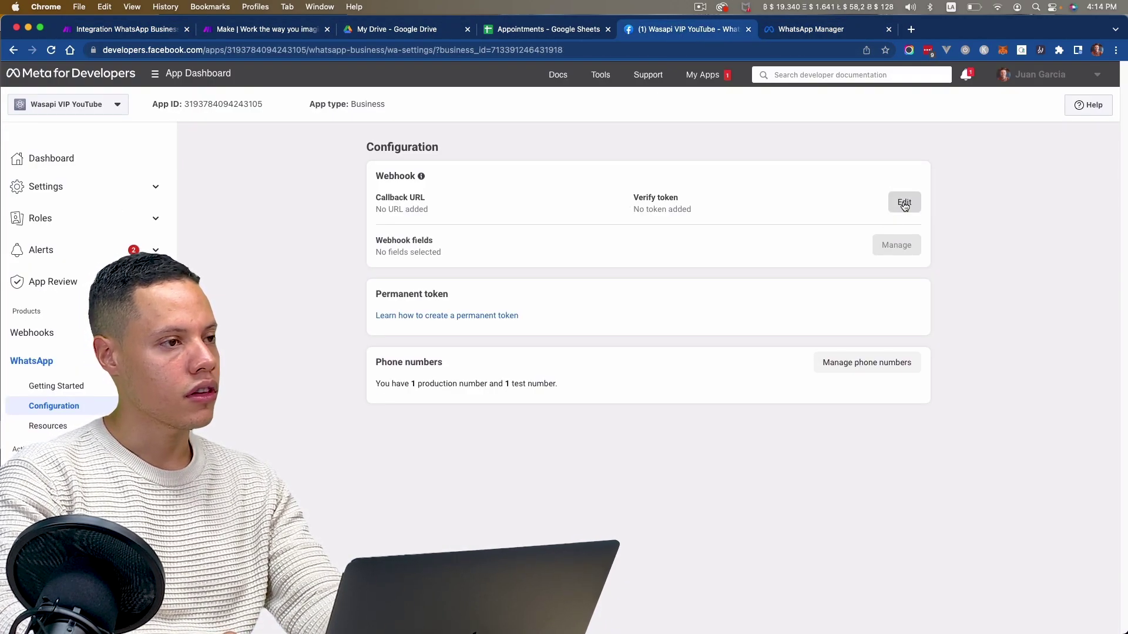
pyautogui.click(905, 202)
pyautogui.click(536, 295)
pyautogui.press('super+v')
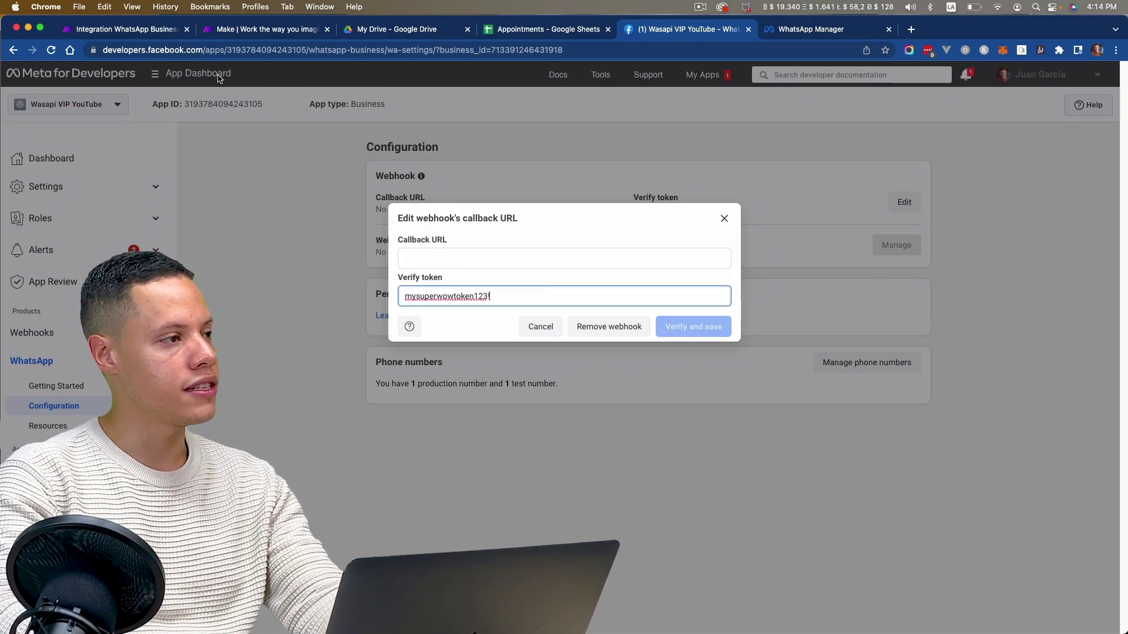
pyautogui.click(142, 36)
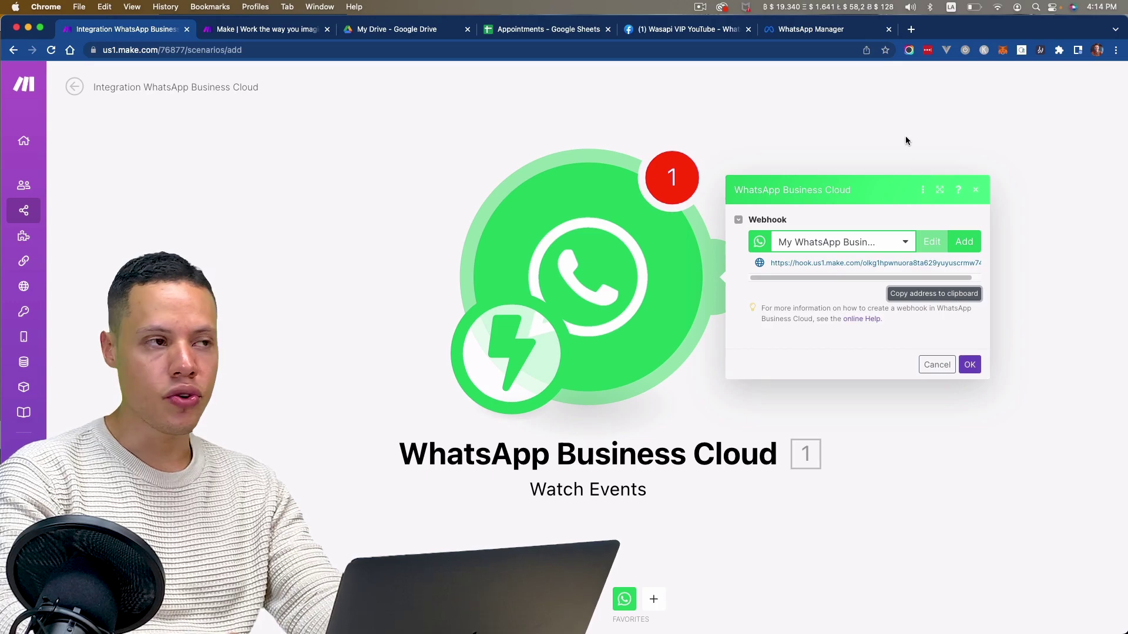
pyautogui.click(716, 34)
pyautogui.click(474, 249)
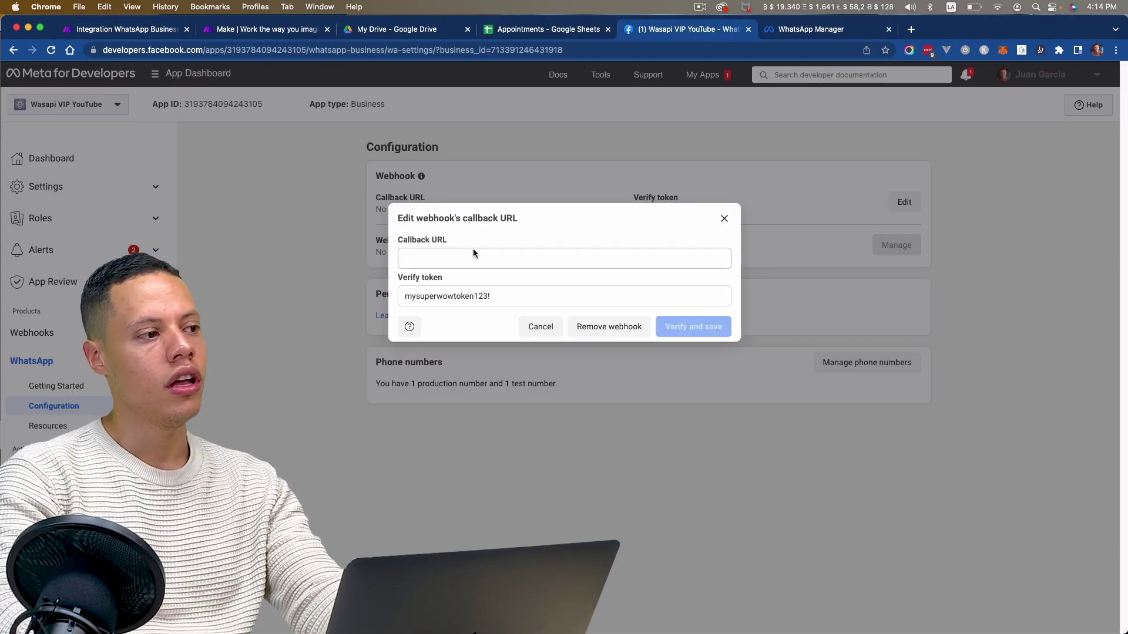
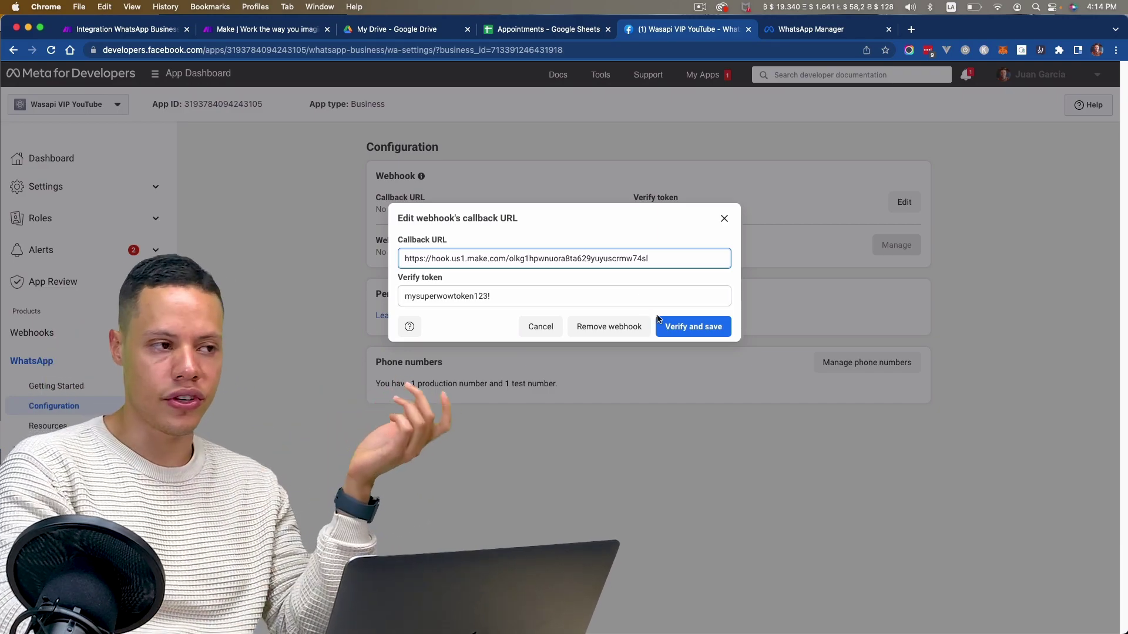
pyautogui.click(693, 327)
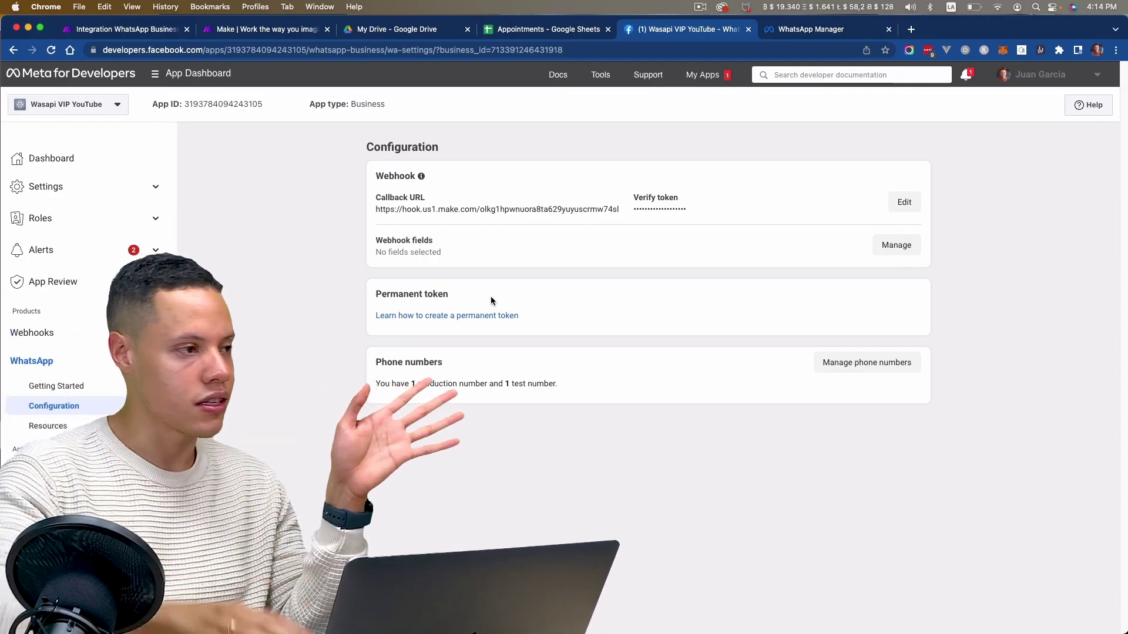
# Step: Subscribe the webhook to the messages and message_template_status_update fields
pyautogui.click(898, 246)
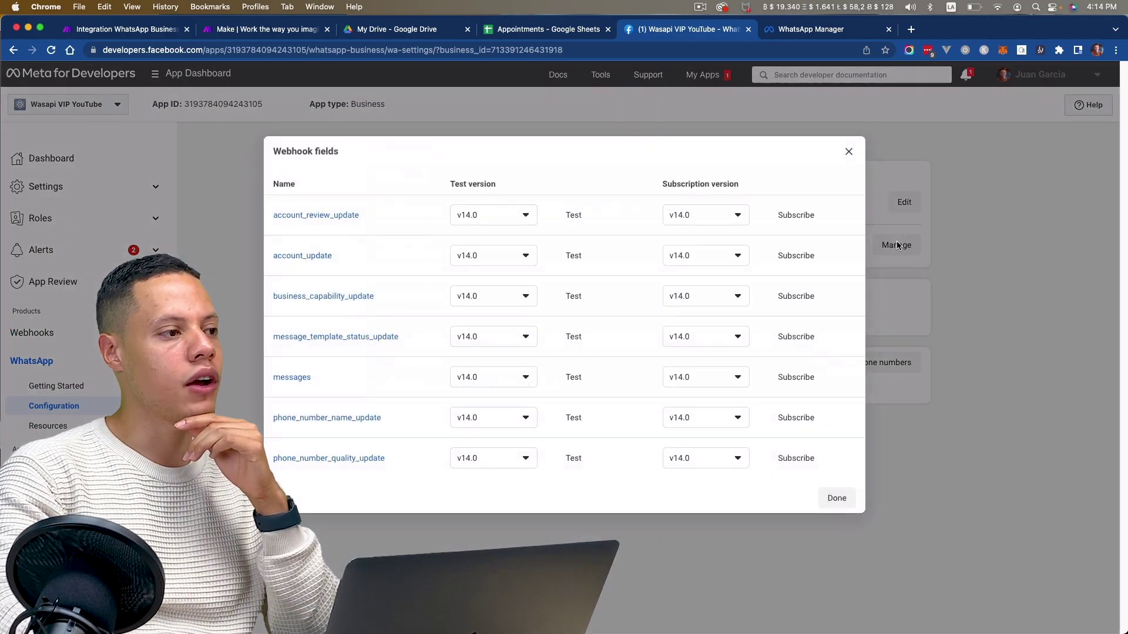
pyautogui.click(811, 377)
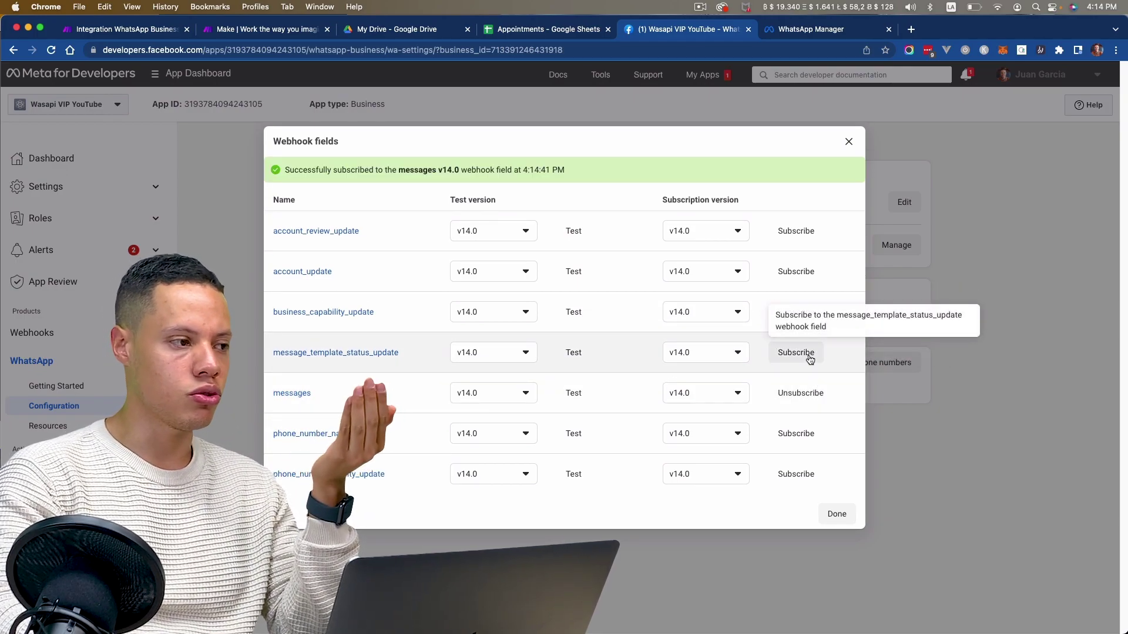
pyautogui.click(811, 356)
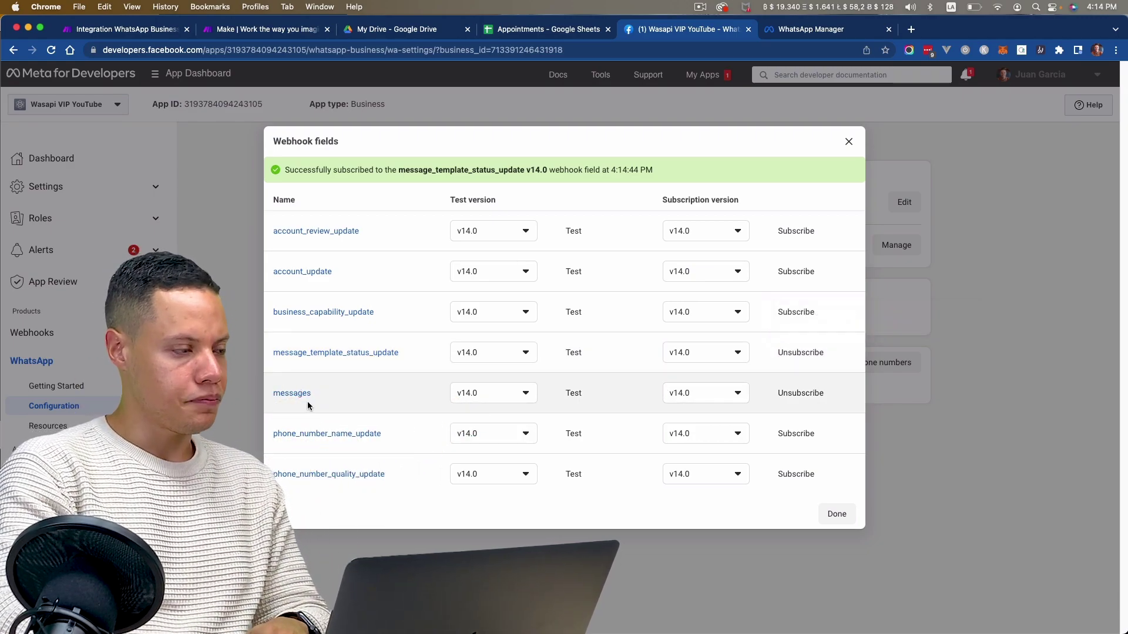
pyautogui.click(834, 515)
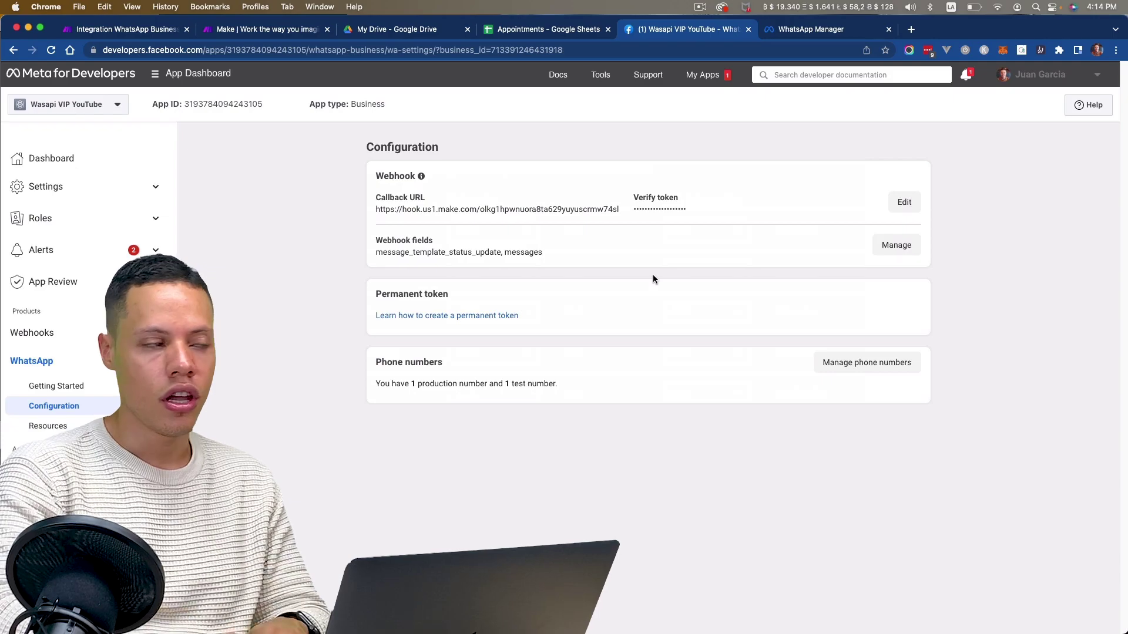
pyautogui.press('super+1')
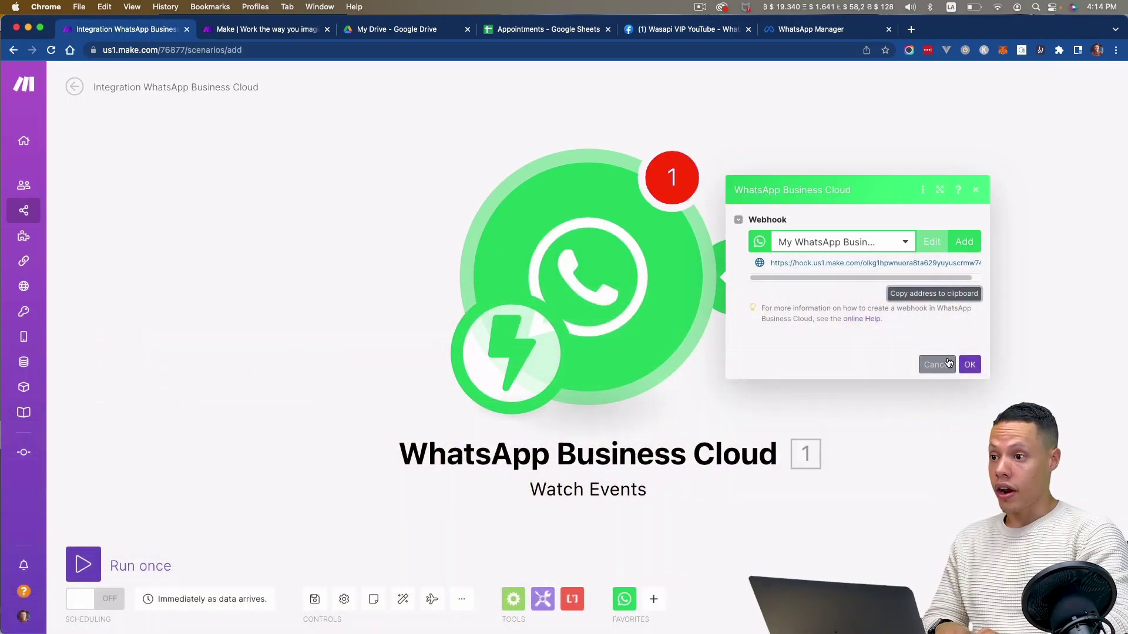
# Step: Save the scenario, run it once, and reply Confirm to the reminder in WhatsApp
pyautogui.click(937, 364)
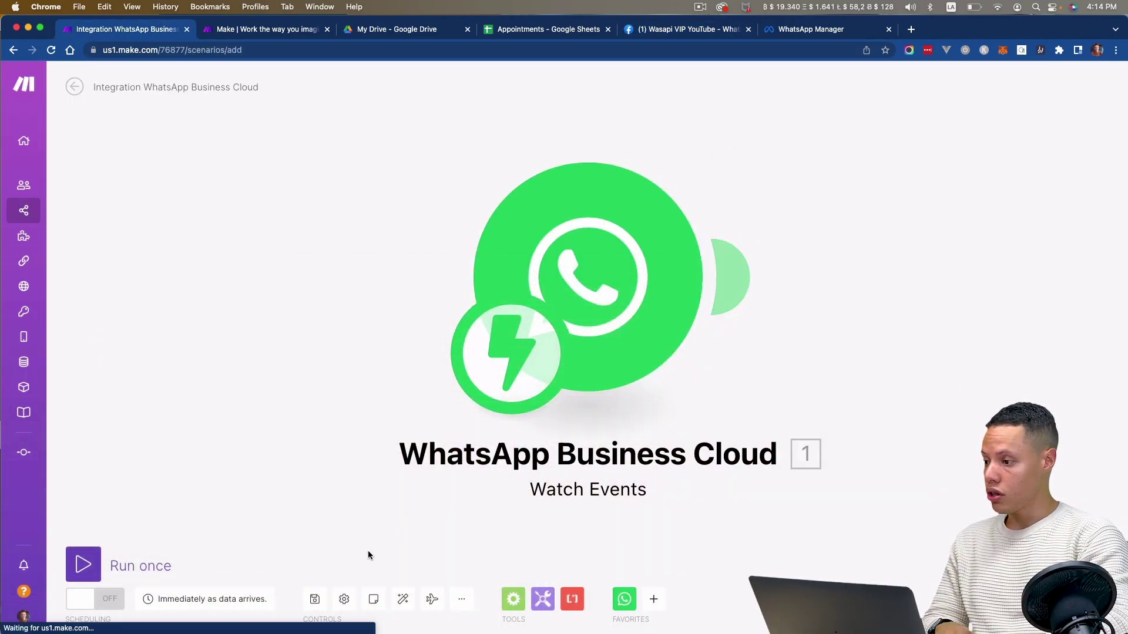
pyautogui.click(315, 599)
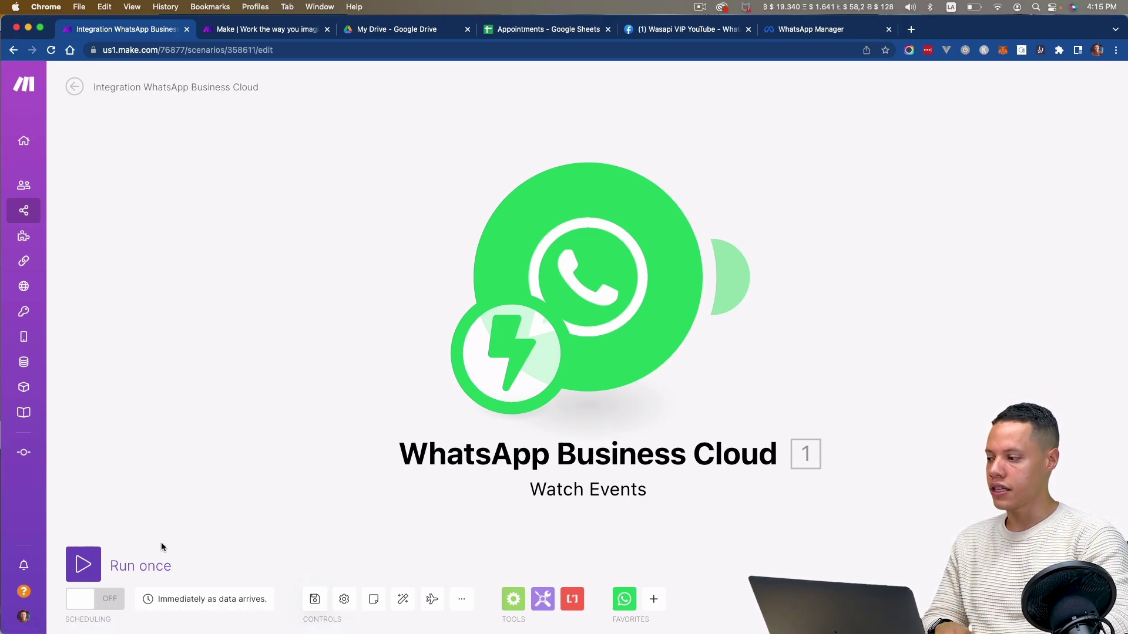
pyautogui.click(81, 565)
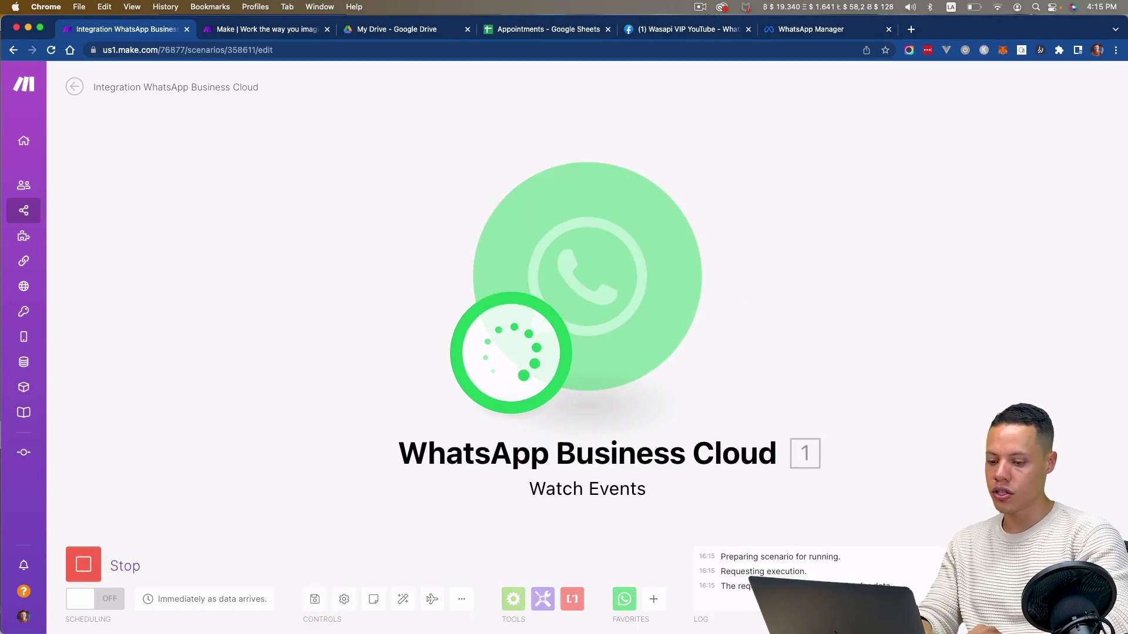
pyautogui.press('super+Tab')
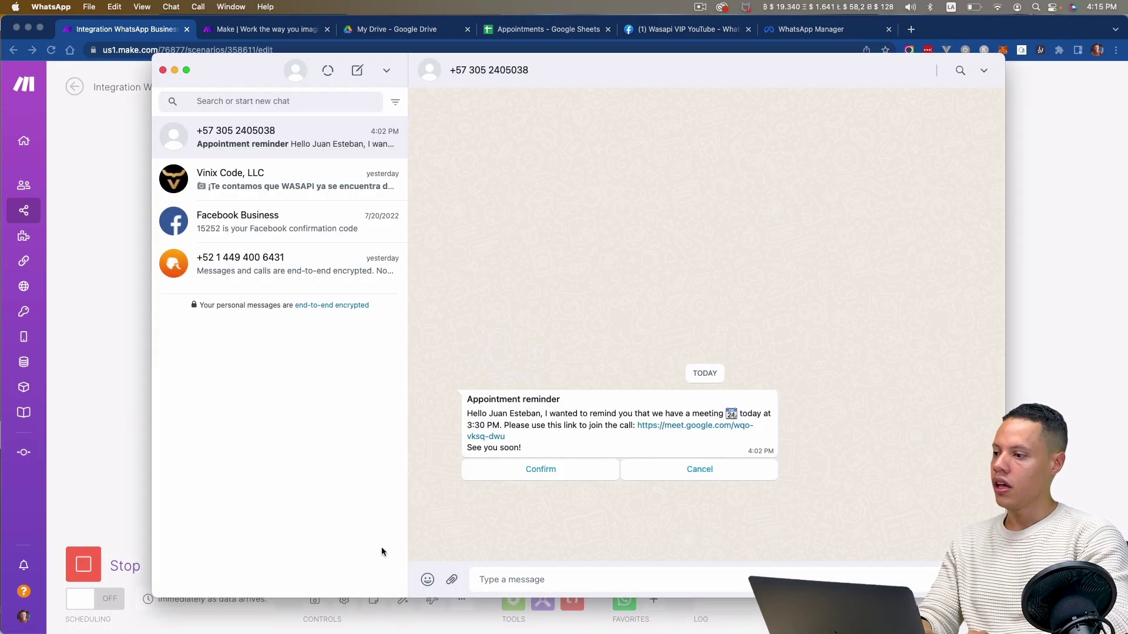
pyautogui.click(567, 469)
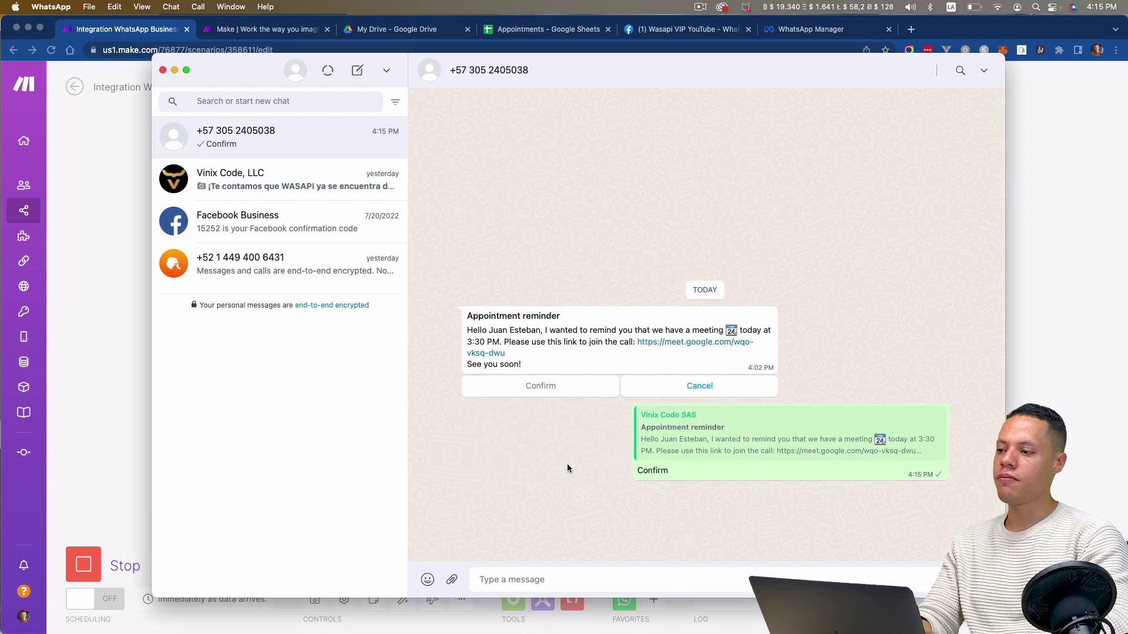
pyautogui.click(1035, 302)
# Step: Inspect the Watch Events output, expanding Messages > 1 > Button to see the Confirm reply
pyautogui.click(771, 142)
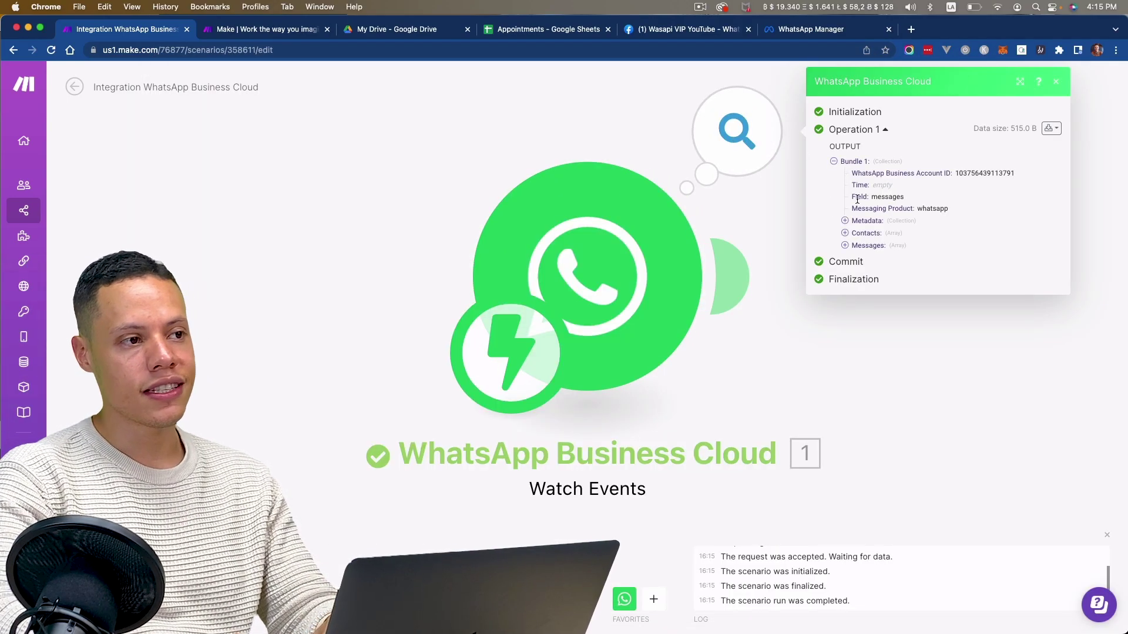
pyautogui.moveTo(852, 173); pyautogui.dragTo(894, 173)
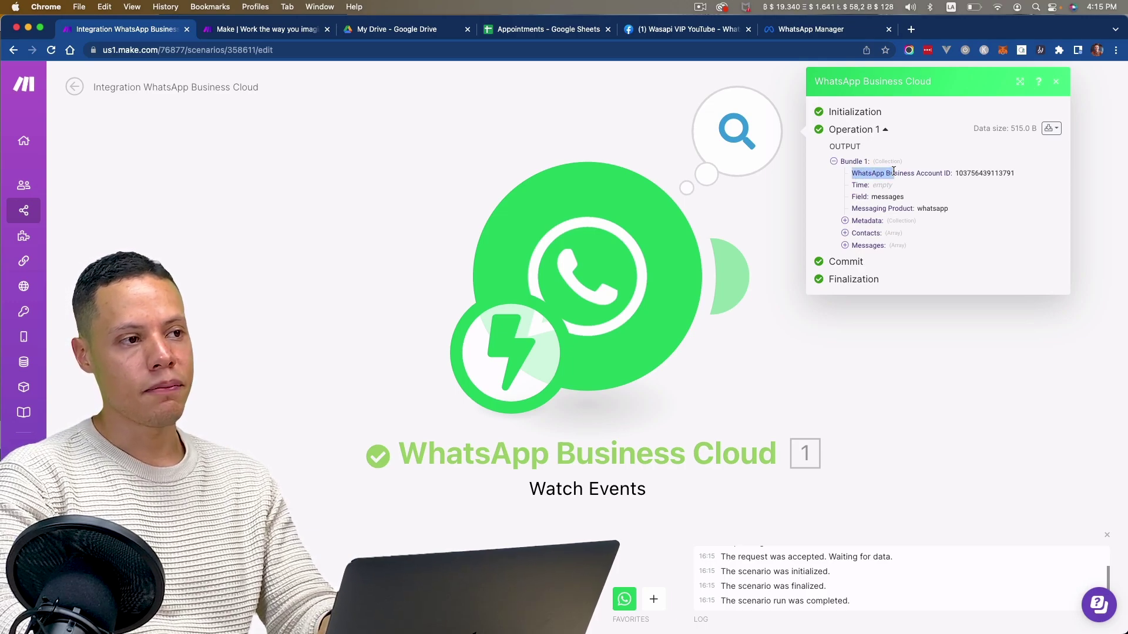
pyautogui.click(845, 246)
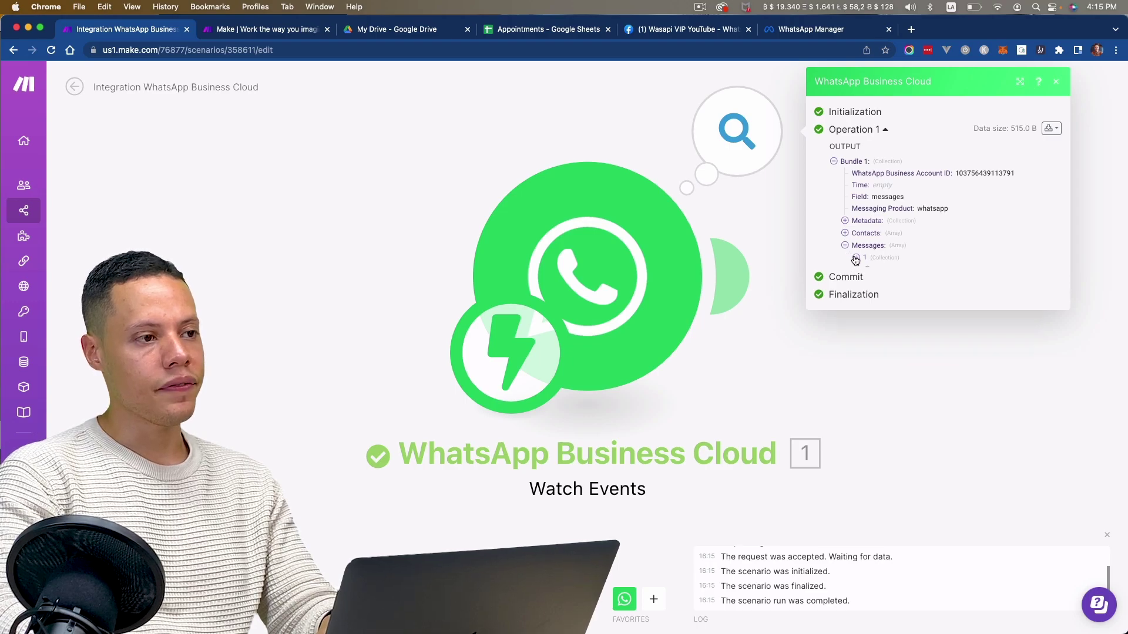
pyautogui.click(857, 257)
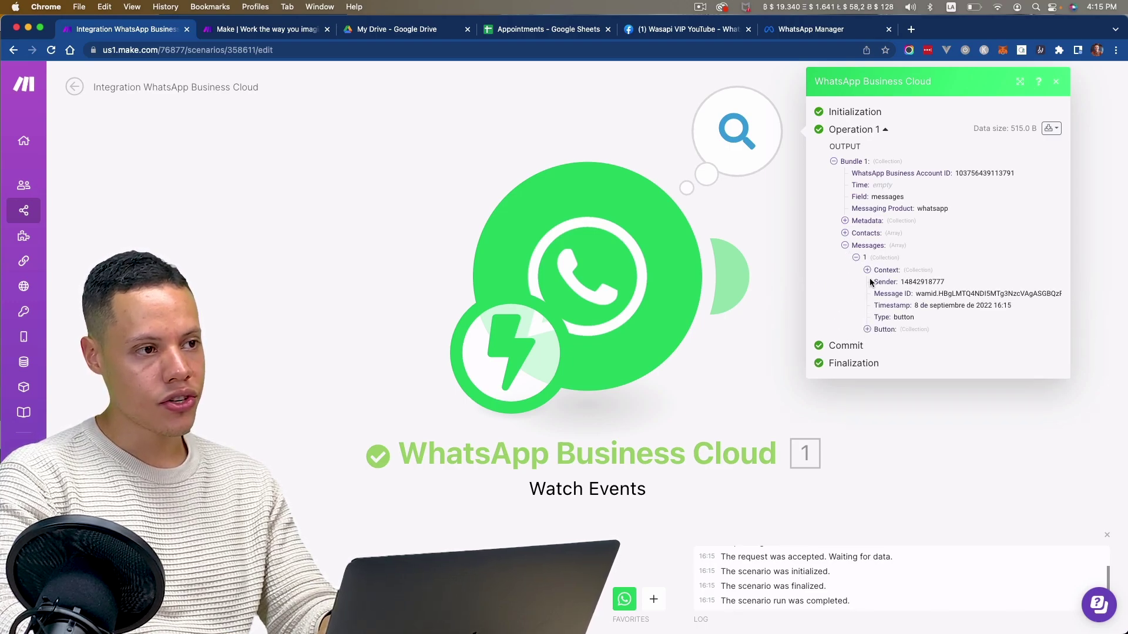
pyautogui.doubleClick(923, 282)
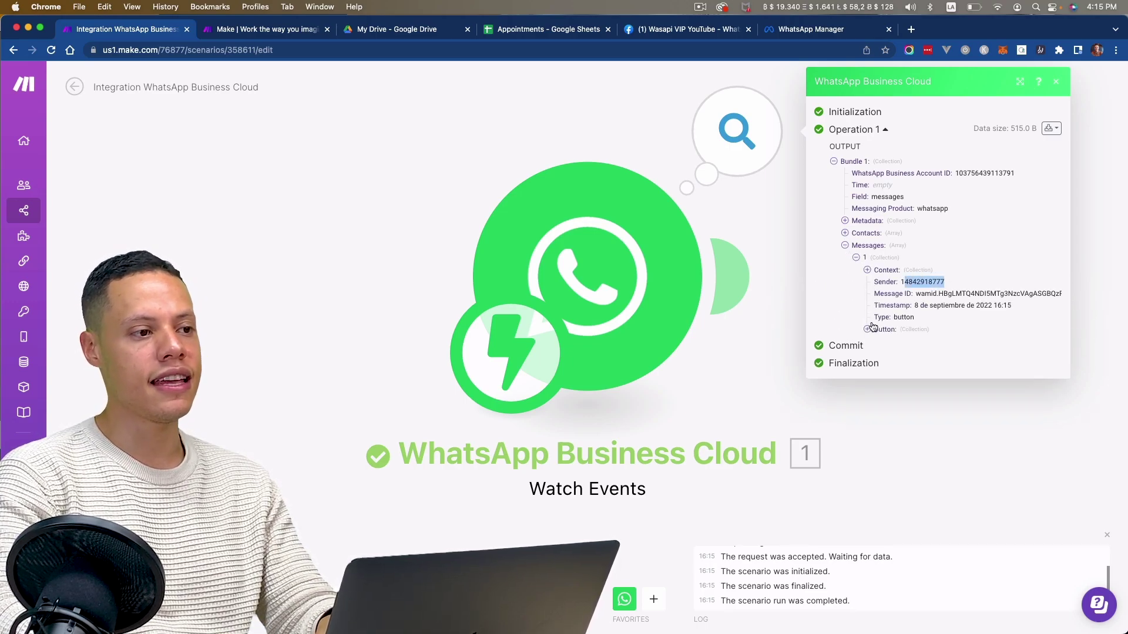
pyautogui.click(867, 329)
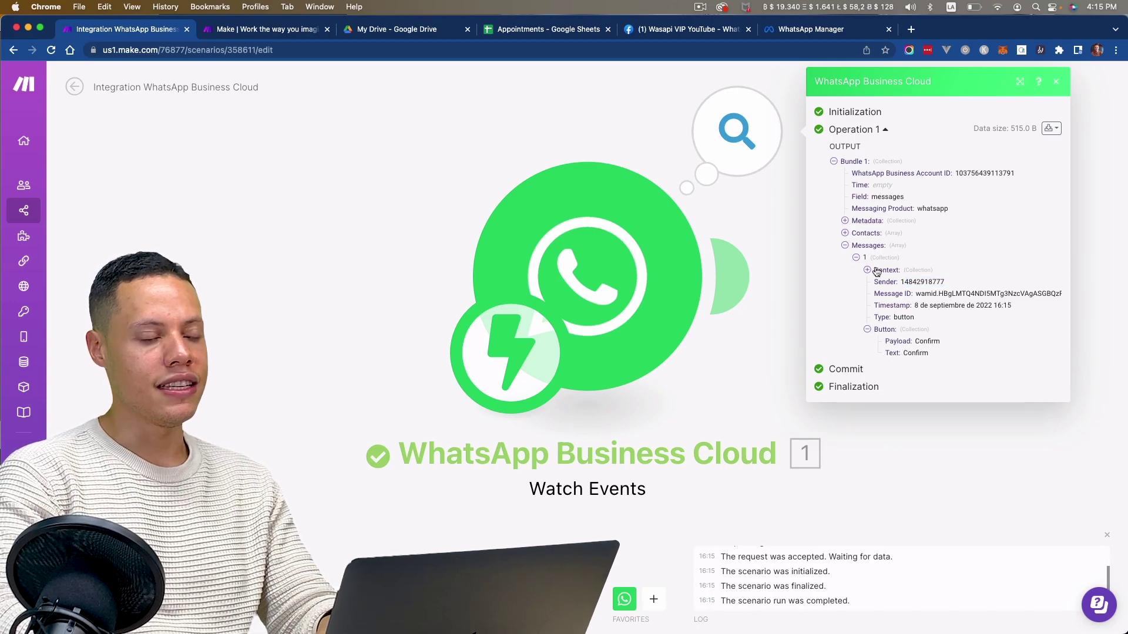
pyautogui.doubleClick(890, 353)
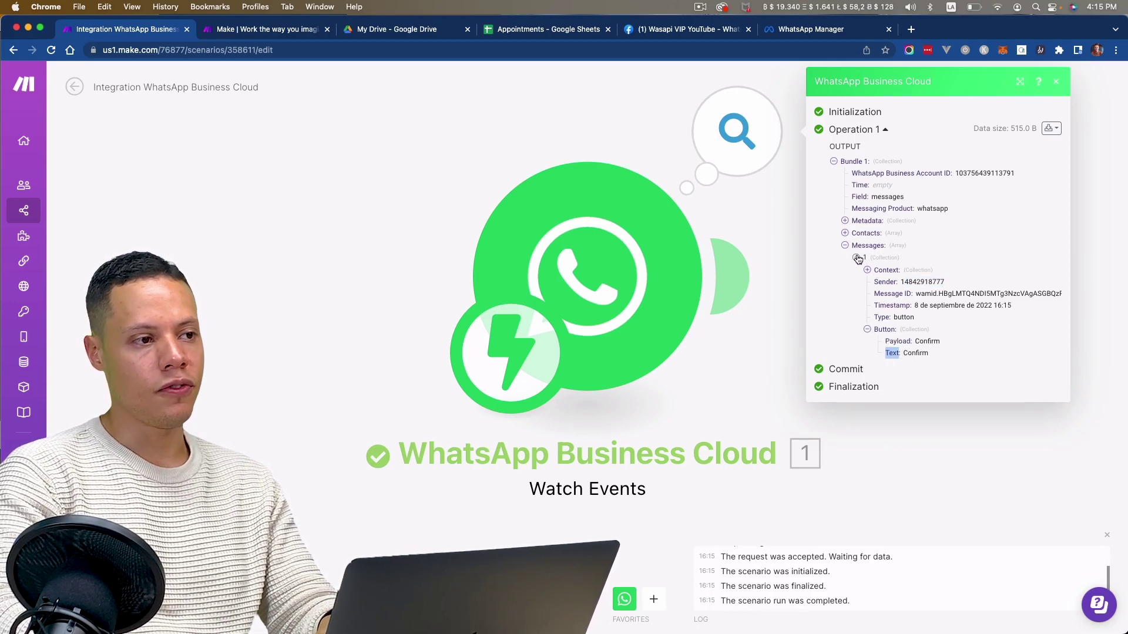
pyautogui.moveTo(764, 633)
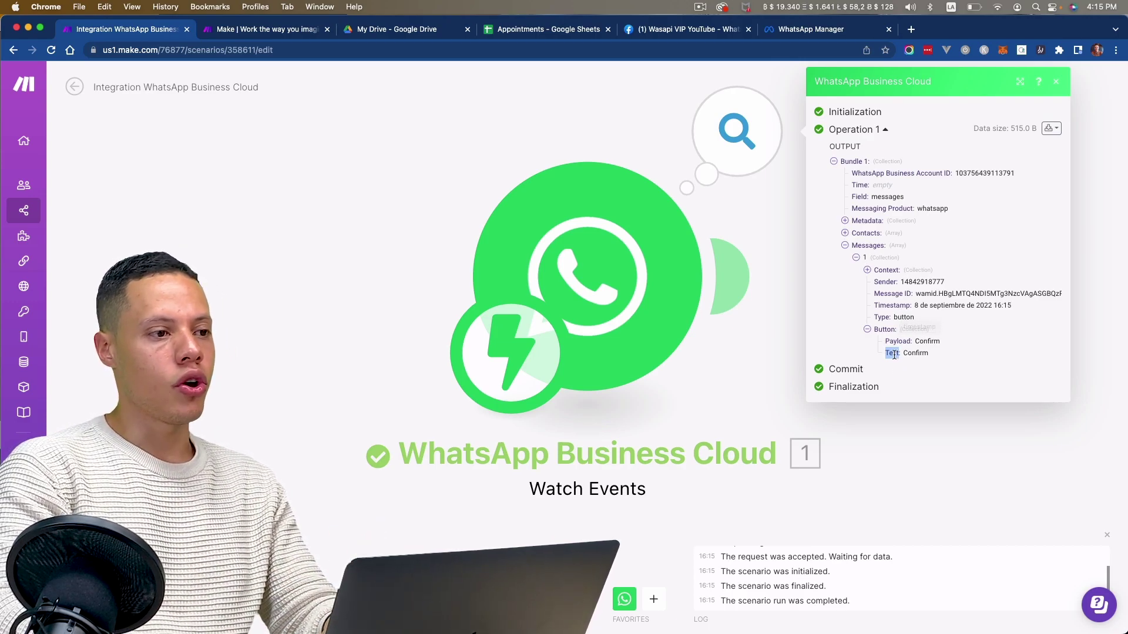
# Step: Add a Google Sheets Add a Row module after Watch Events
pyautogui.click(765, 376)
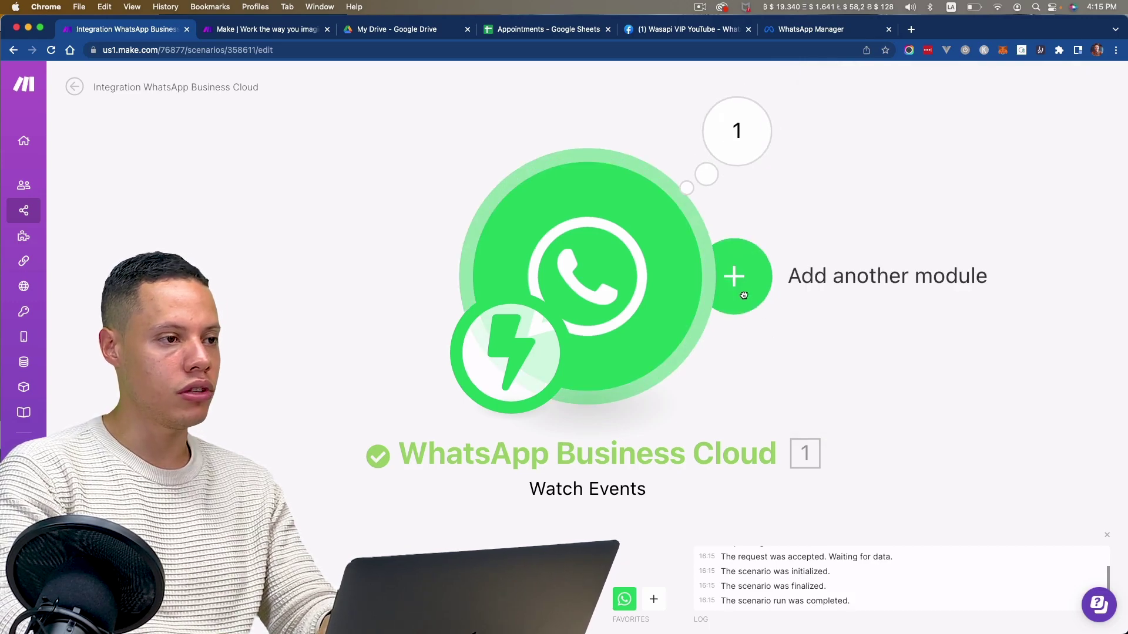
pyautogui.click(741, 294)
pyautogui.write('google sheet')
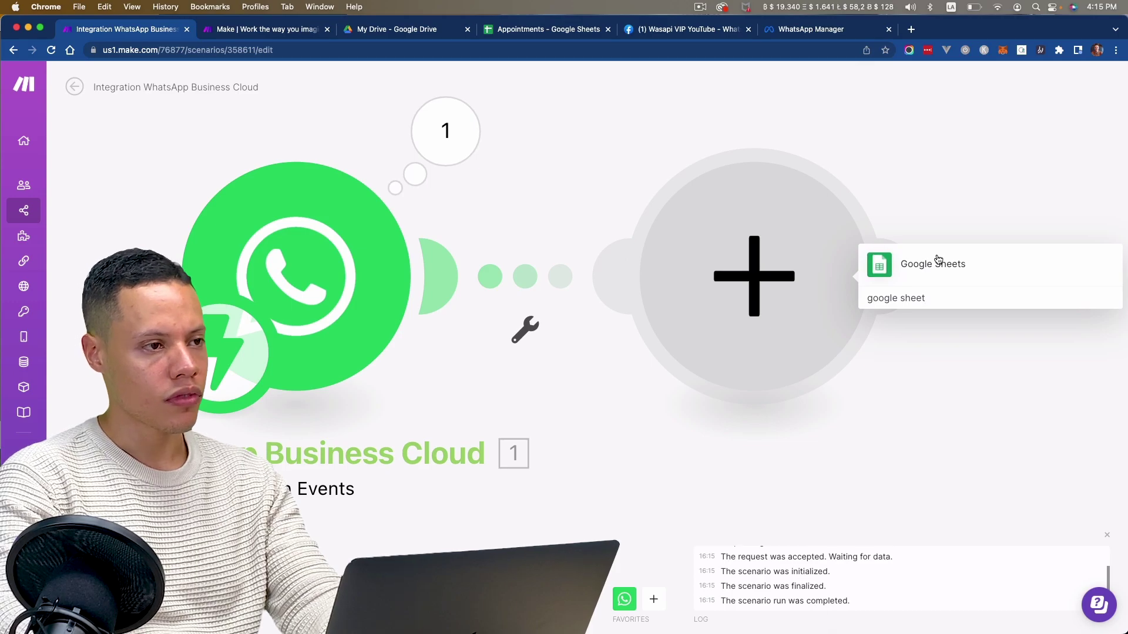
pyautogui.click(938, 259)
pyautogui.click(938, 94)
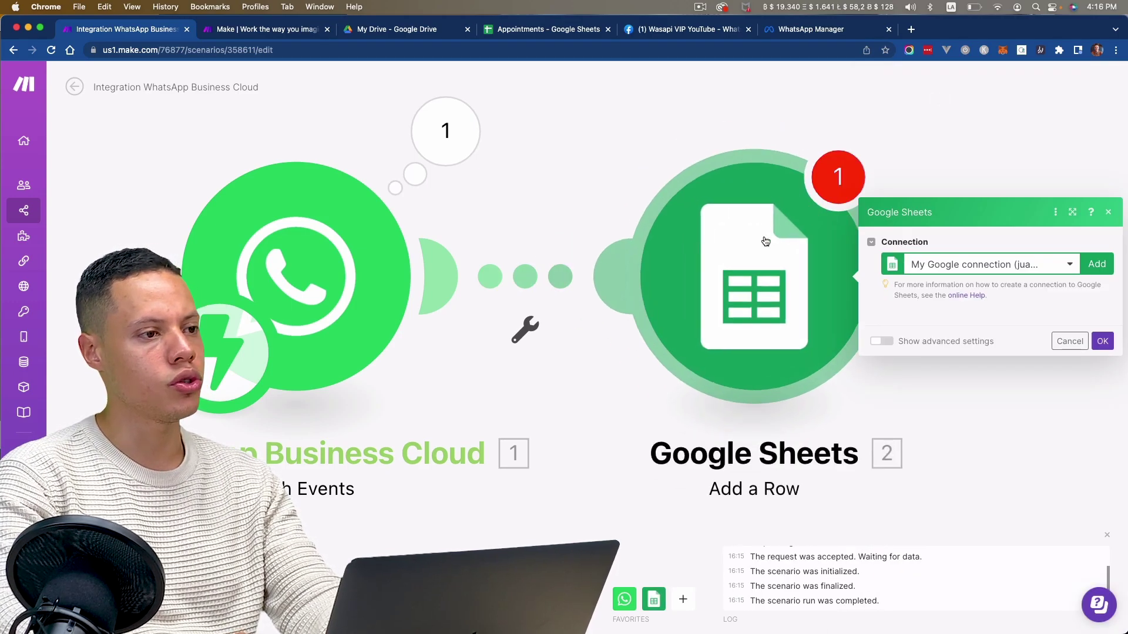
# Step: Use the existing Google connection and target Sheet1 of the Messages spreadsheet
pyautogui.click(1032, 200)
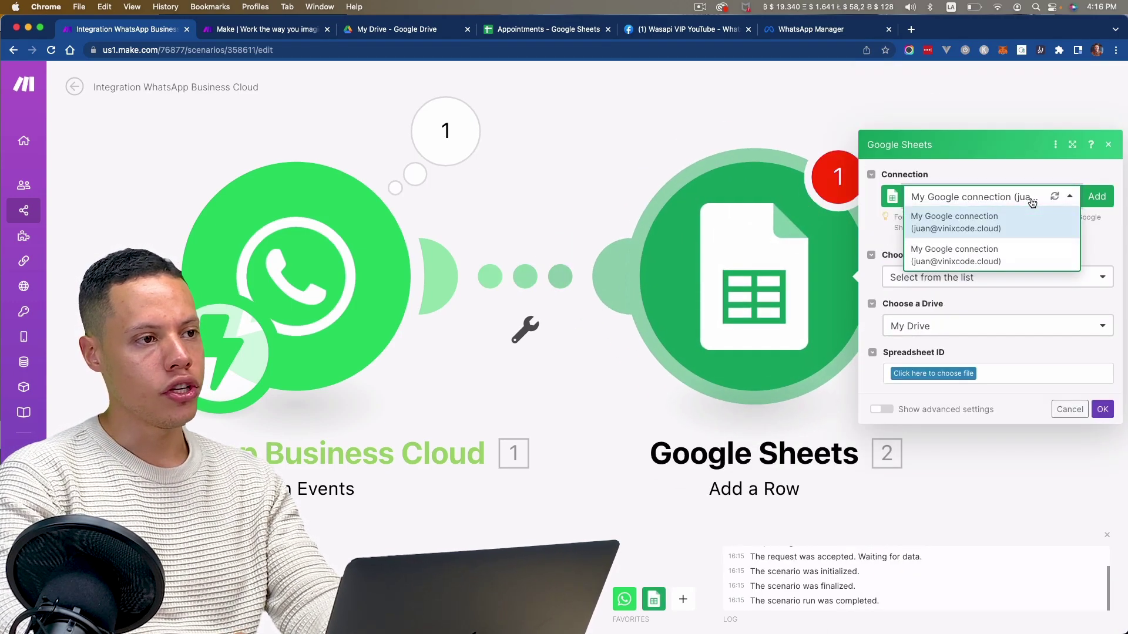
pyautogui.click(1021, 218)
pyautogui.click(970, 281)
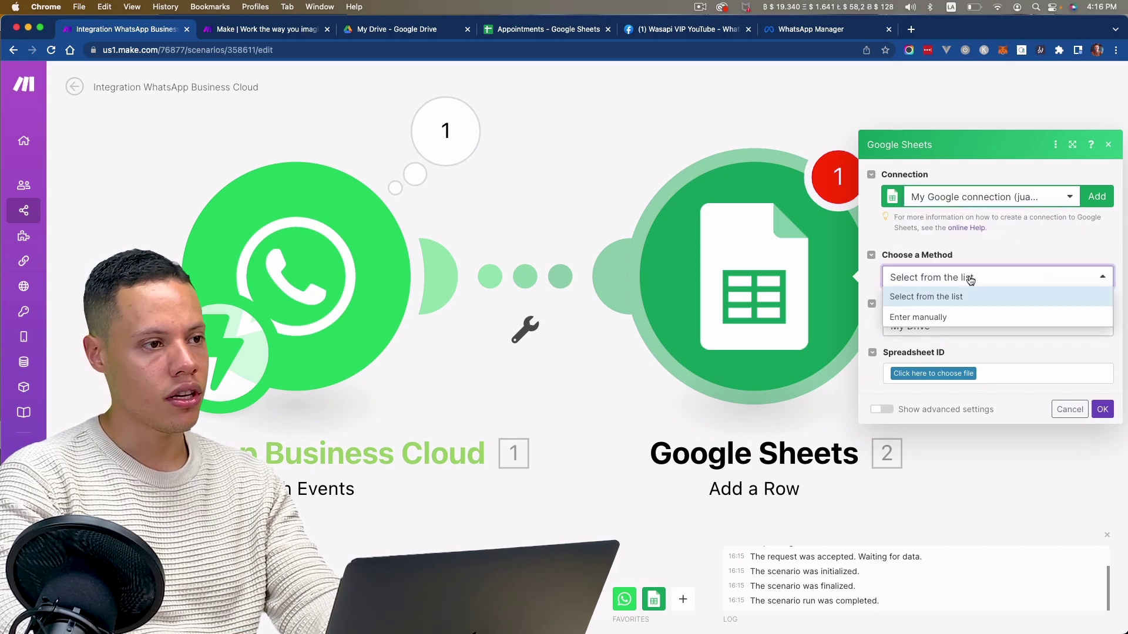
pyautogui.click(953, 300)
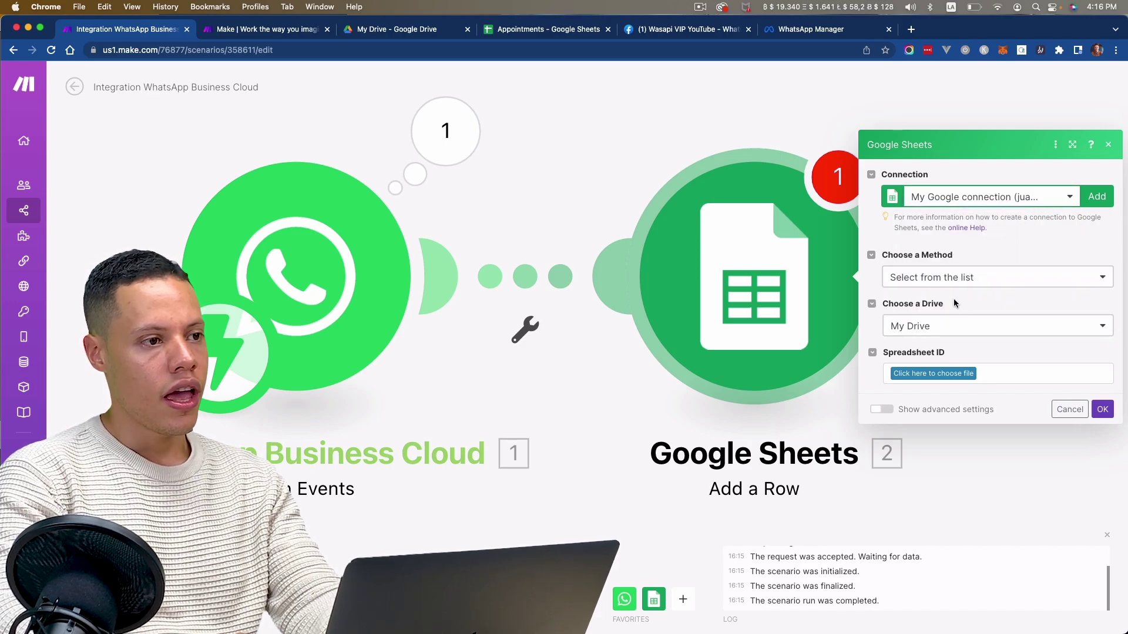
pyautogui.click(962, 375)
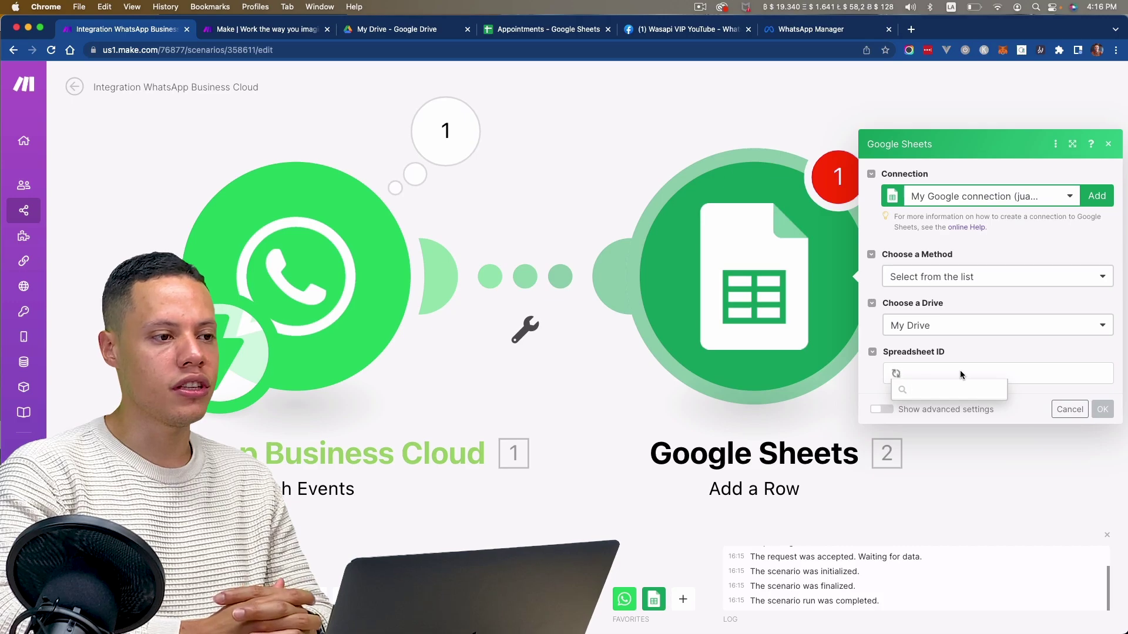
pyautogui.click(961, 374)
pyautogui.click(961, 374)
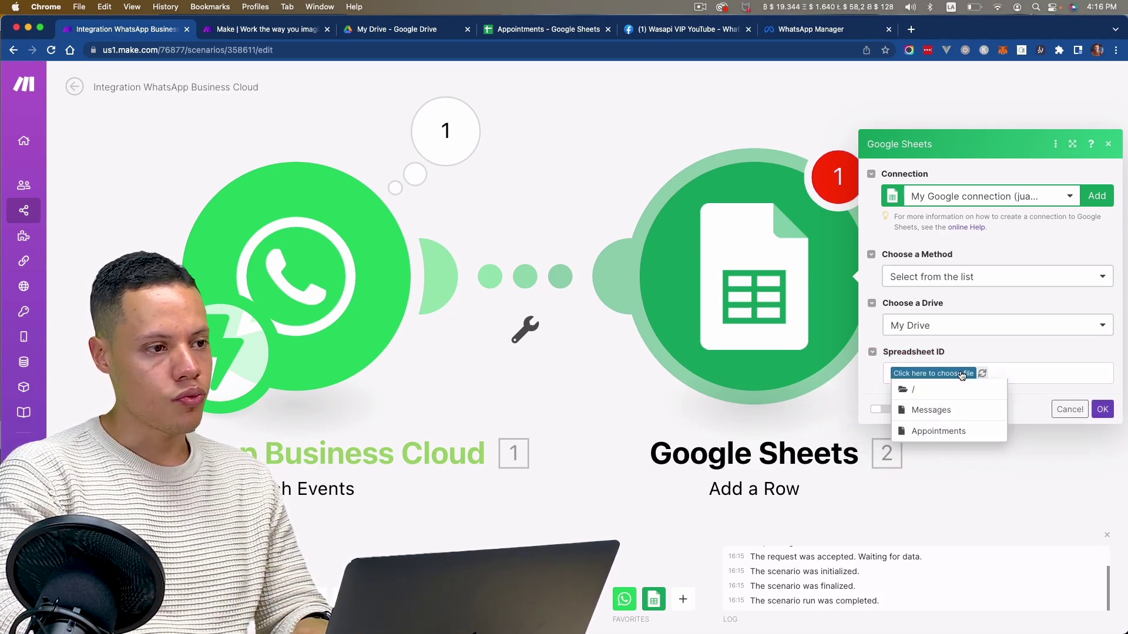
pyautogui.click(932, 410)
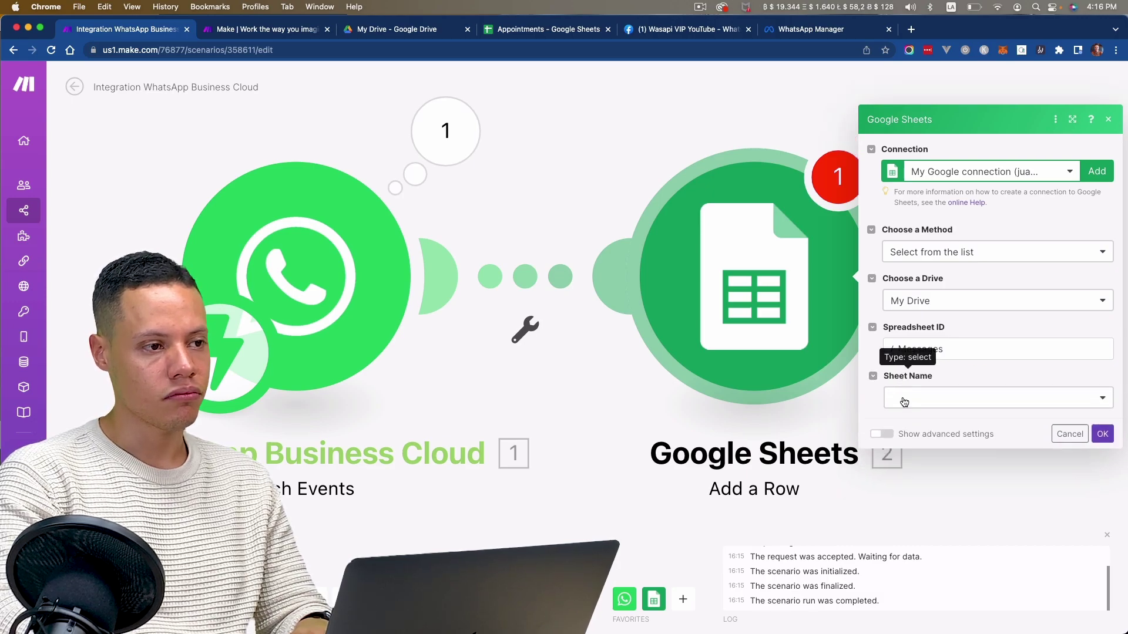
pyautogui.click(929, 398)
pyautogui.click(925, 416)
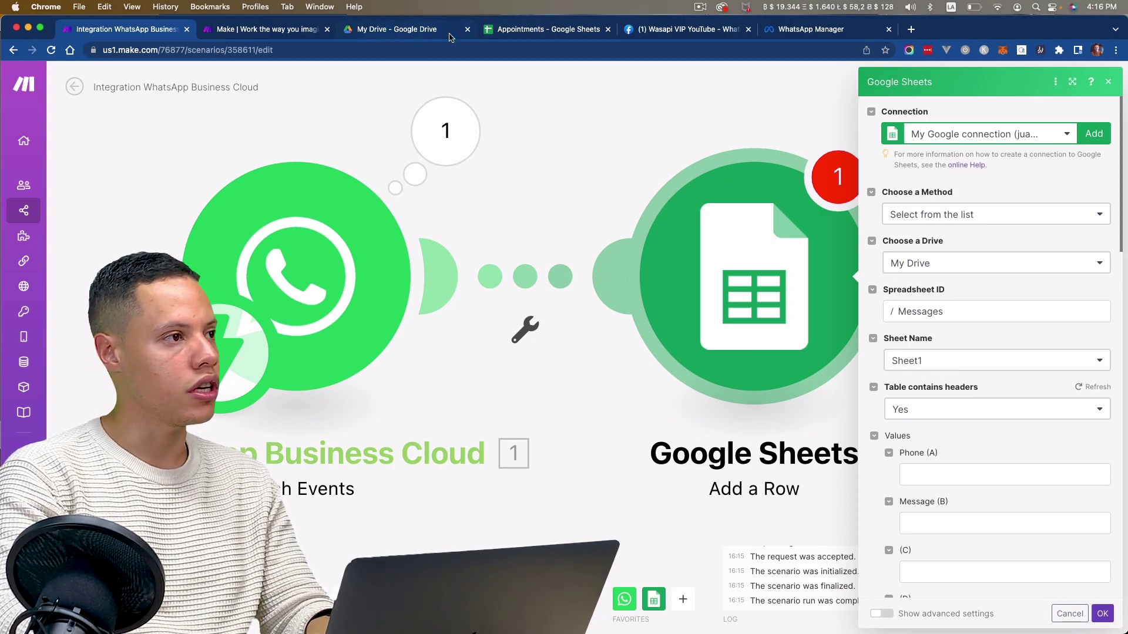
# Step: Open the Messages spreadsheet in Google Drive to check its Phone and Message columns
pyautogui.click(394, 32)
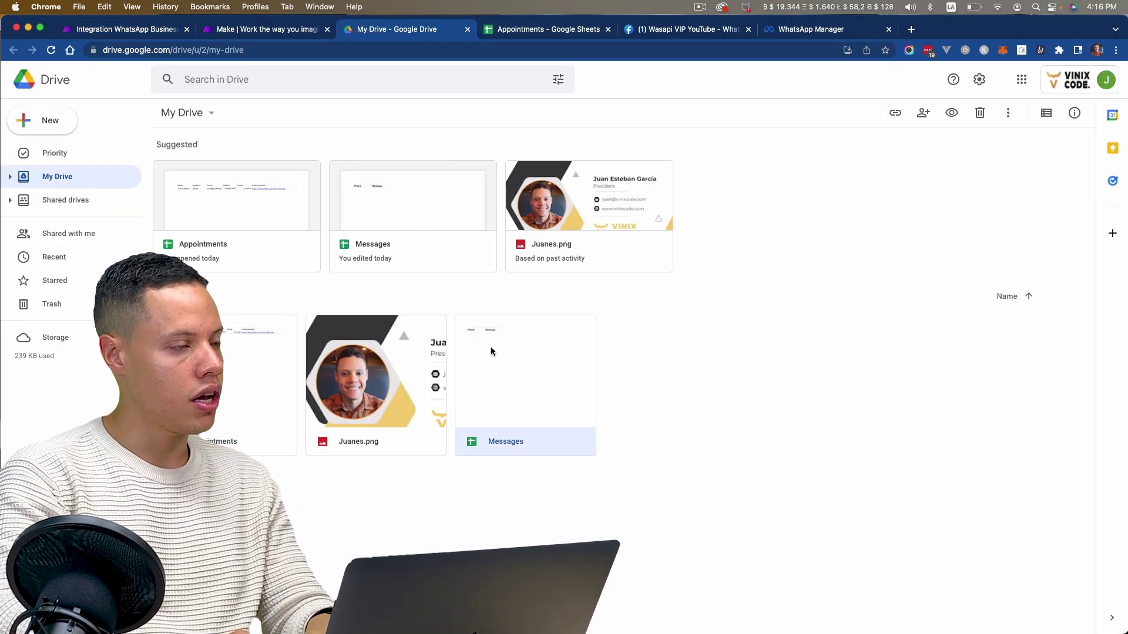
pyautogui.doubleClick(491, 346)
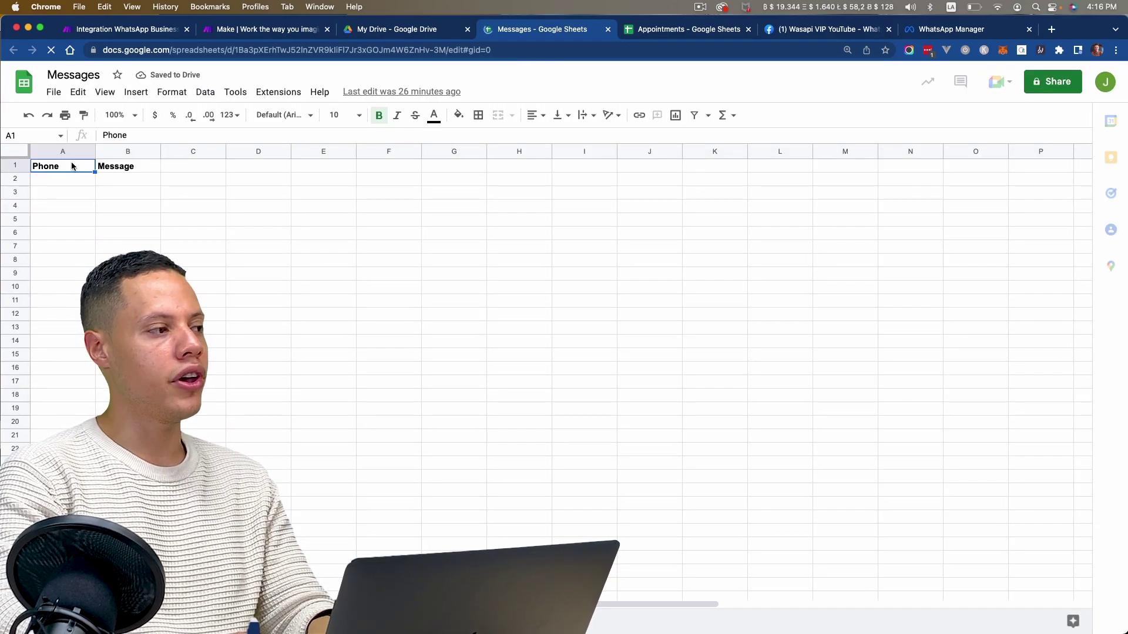
pyautogui.click(113, 31)
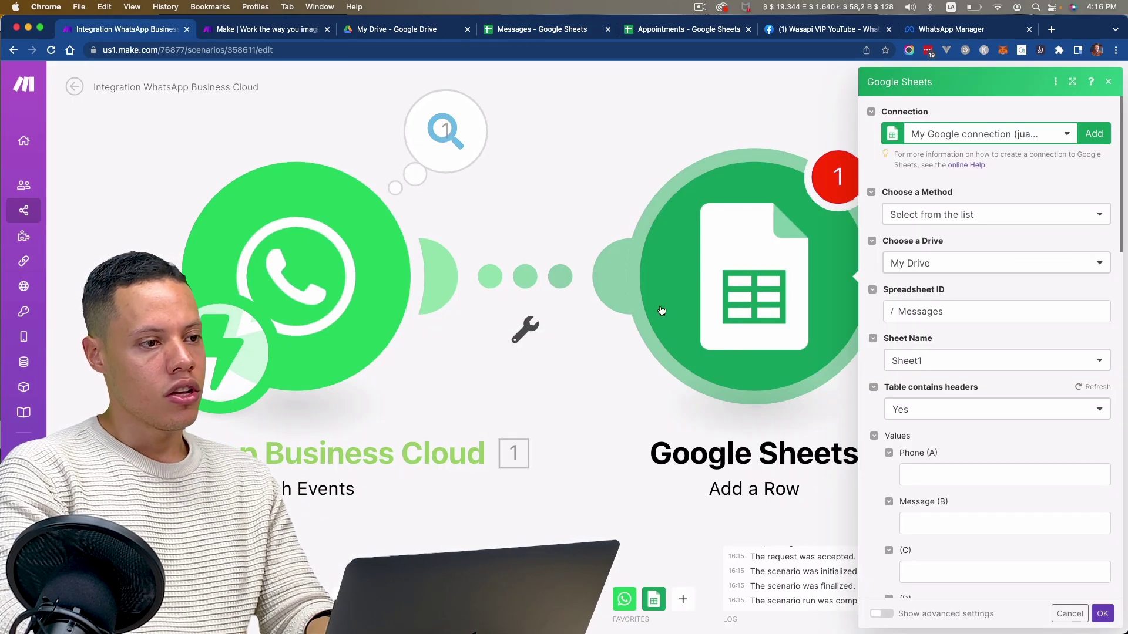
# Step: Map Phone (A) to the Messages[] Sender and Message (B) to the Button data
pyautogui.click(932, 474)
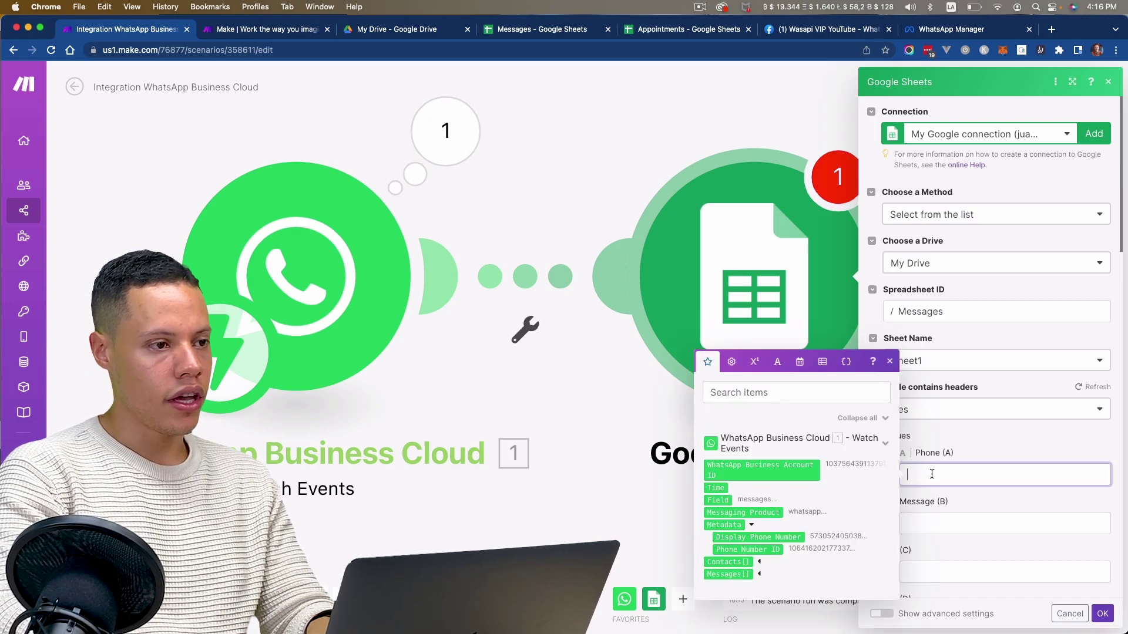
pyautogui.click(957, 450)
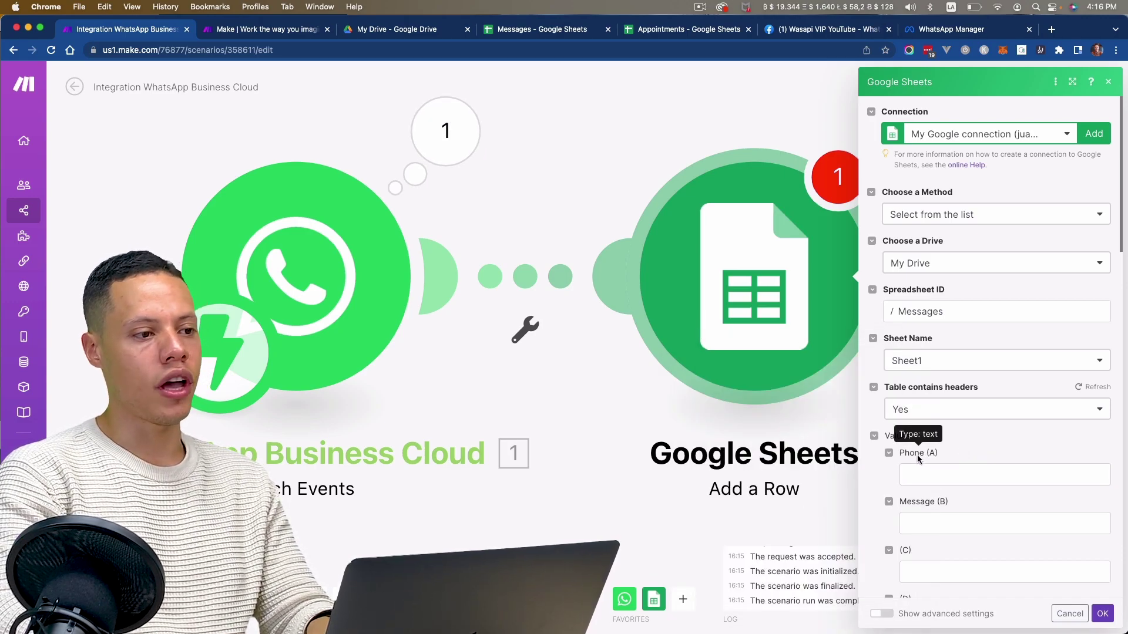
pyautogui.click(919, 475)
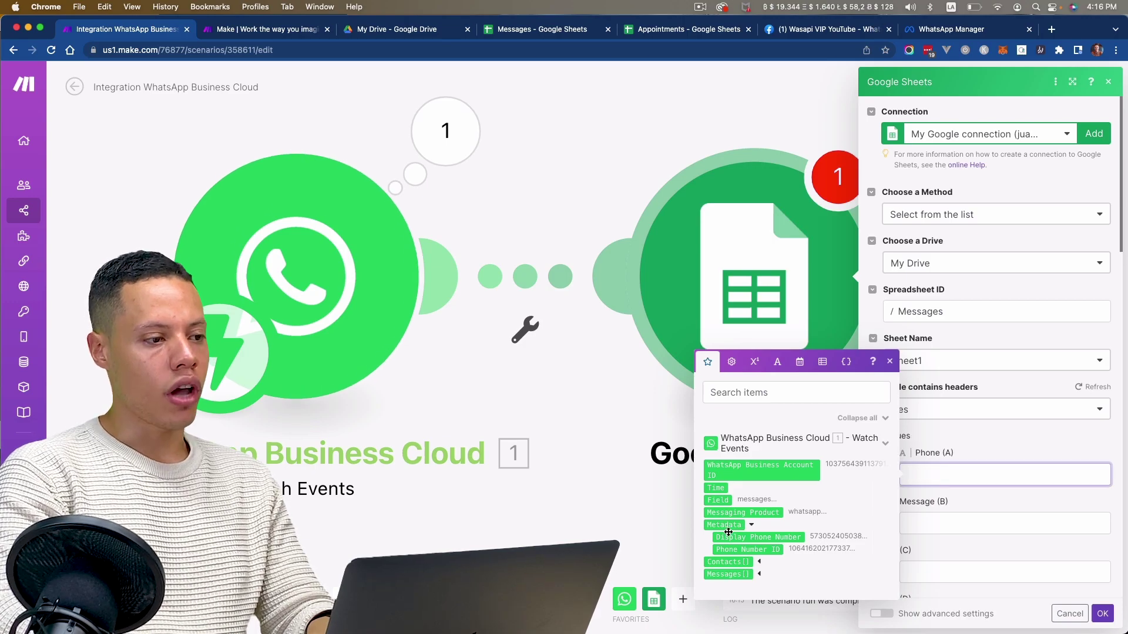
pyautogui.click(760, 575)
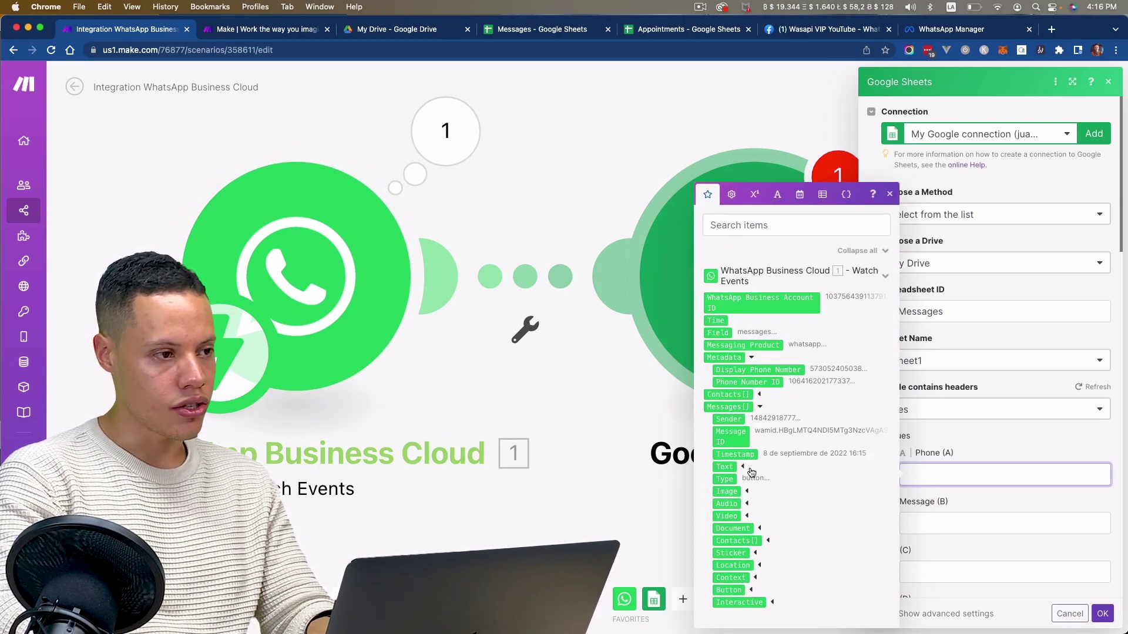
pyautogui.click(728, 419)
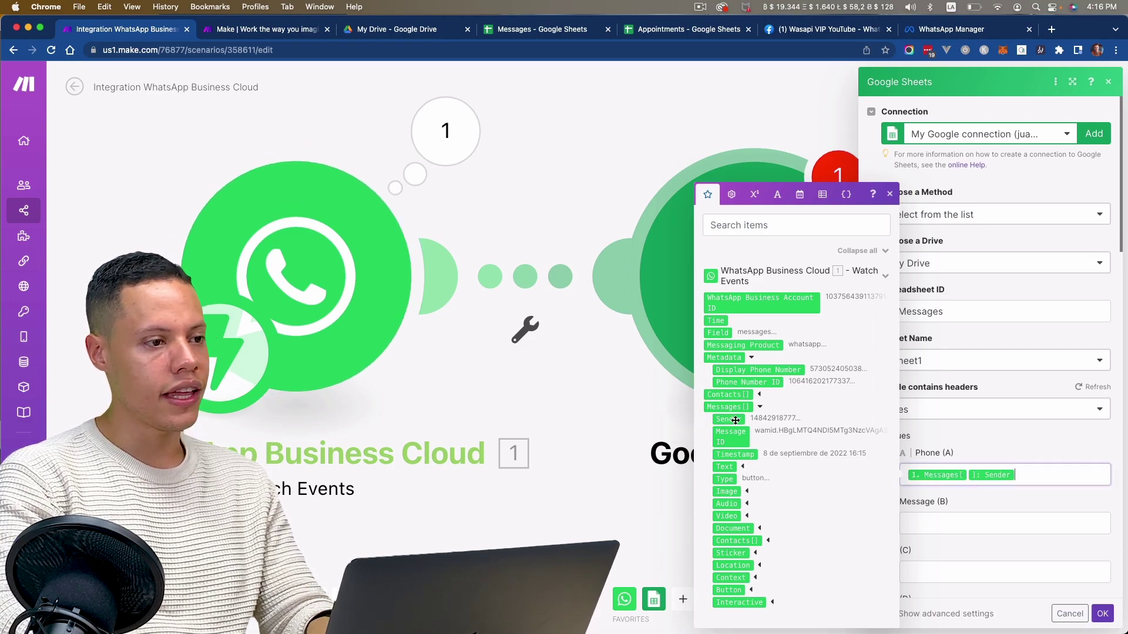
pyautogui.click(947, 525)
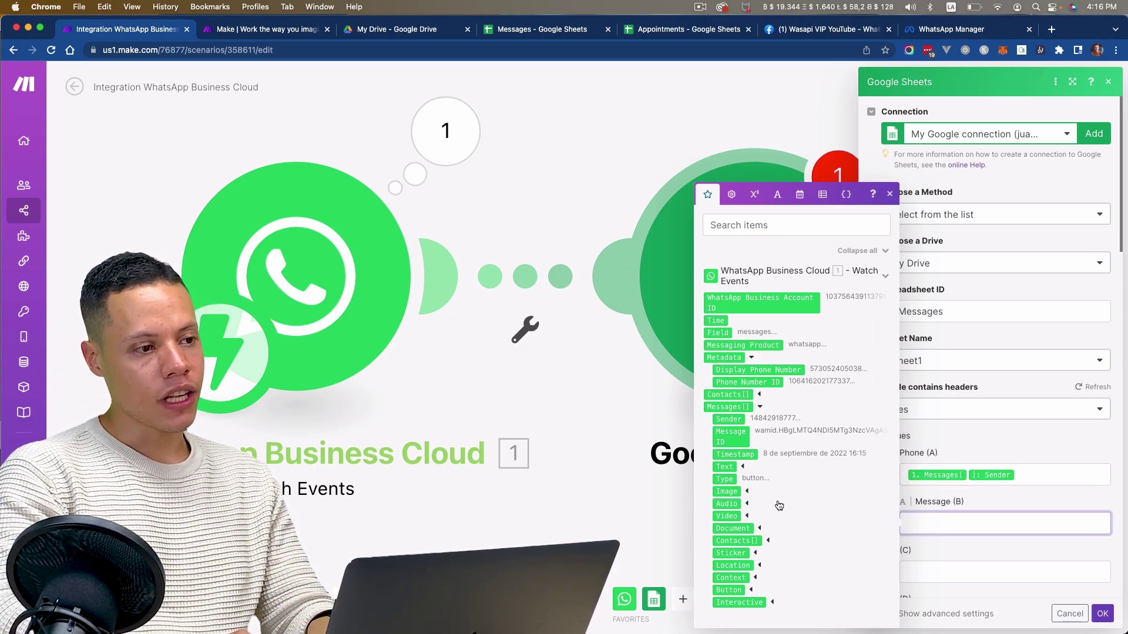
pyautogui.click(734, 591)
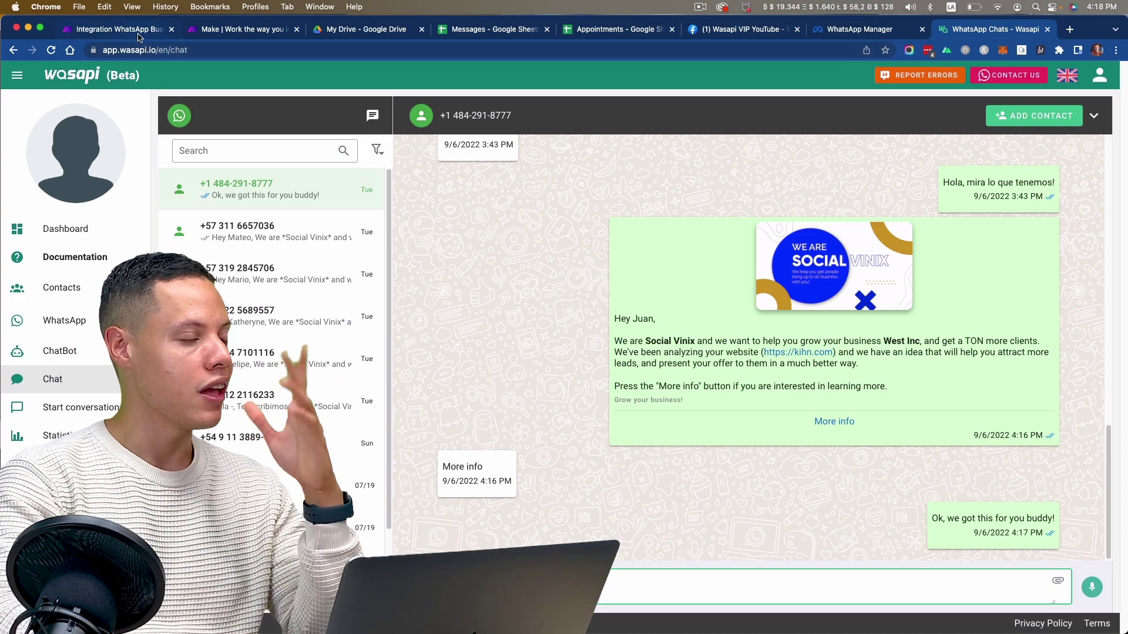
pyautogui.click(118, 29)
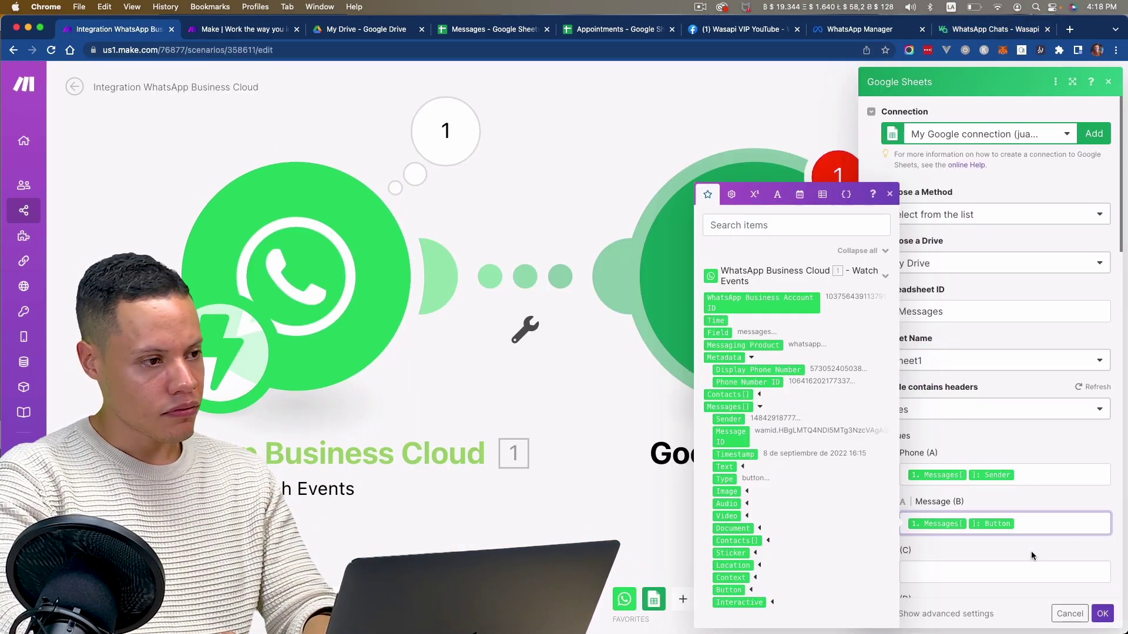
# Step: Replace the Message (B) mapping with Button.Text and save the Add a Row module
pyautogui.click(751, 590)
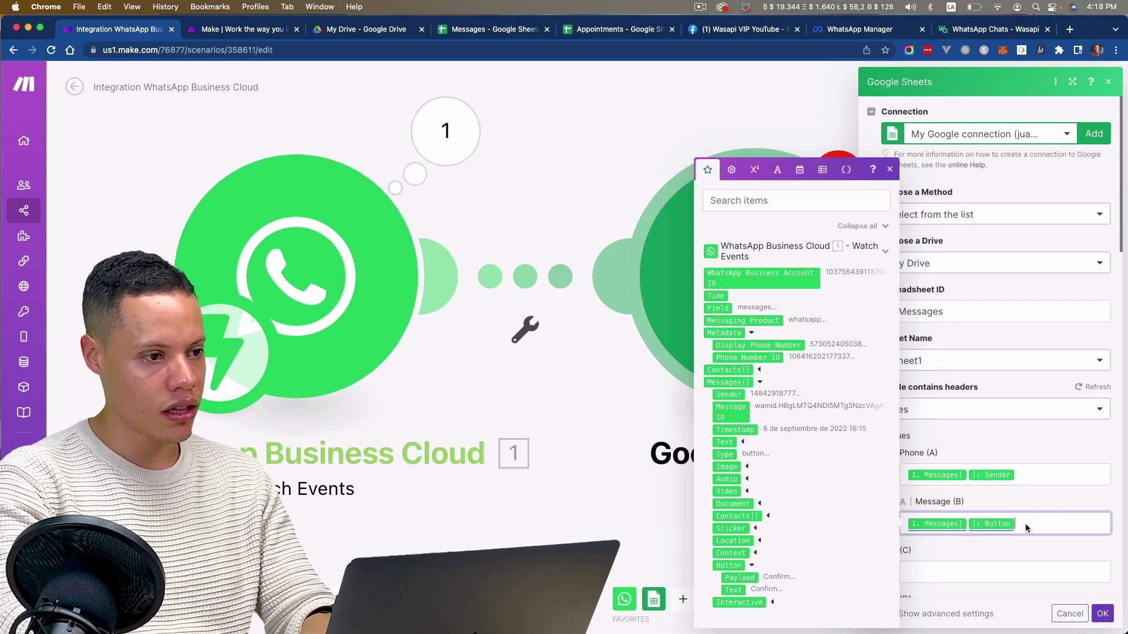
pyautogui.press('BackSpace')
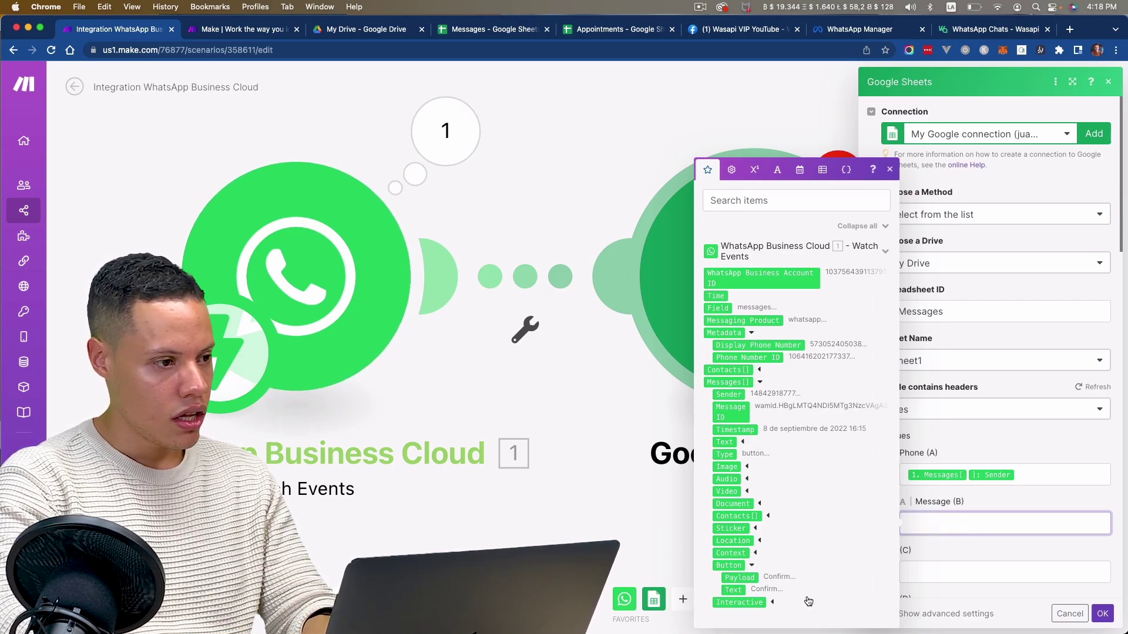
pyautogui.click(734, 590)
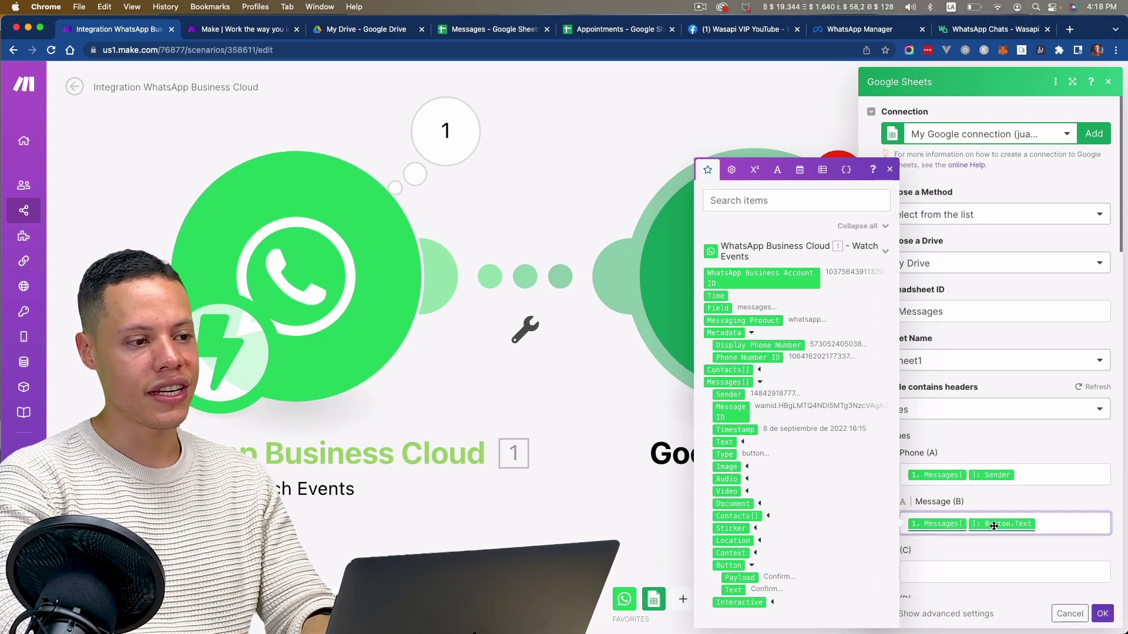
pyautogui.click(1027, 549)
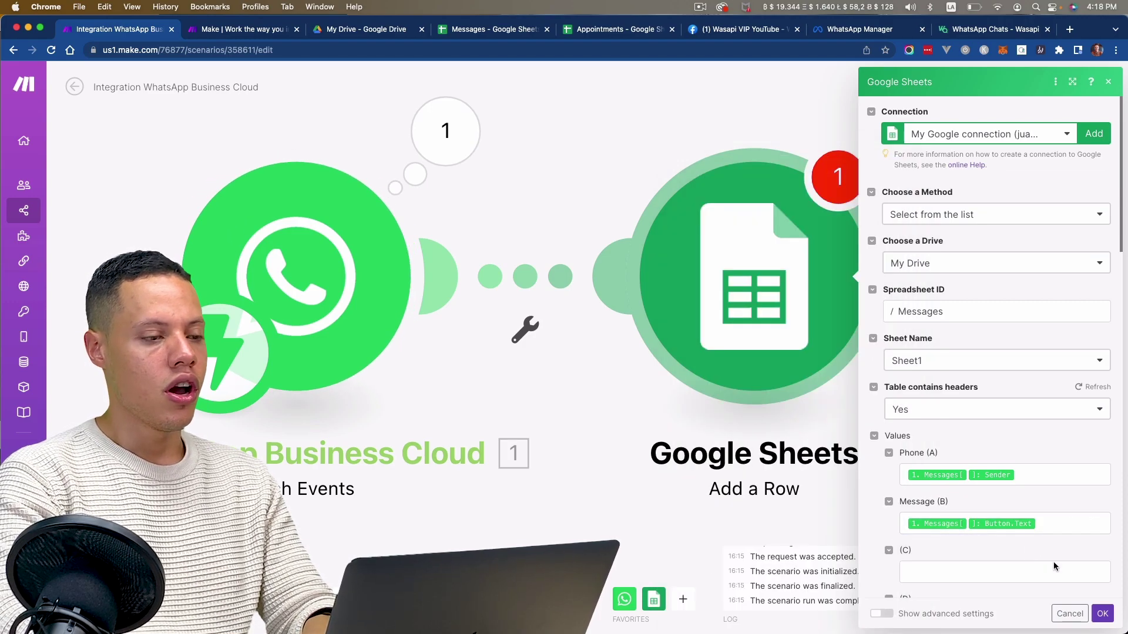
pyautogui.scroll(-6, 1055, 541)
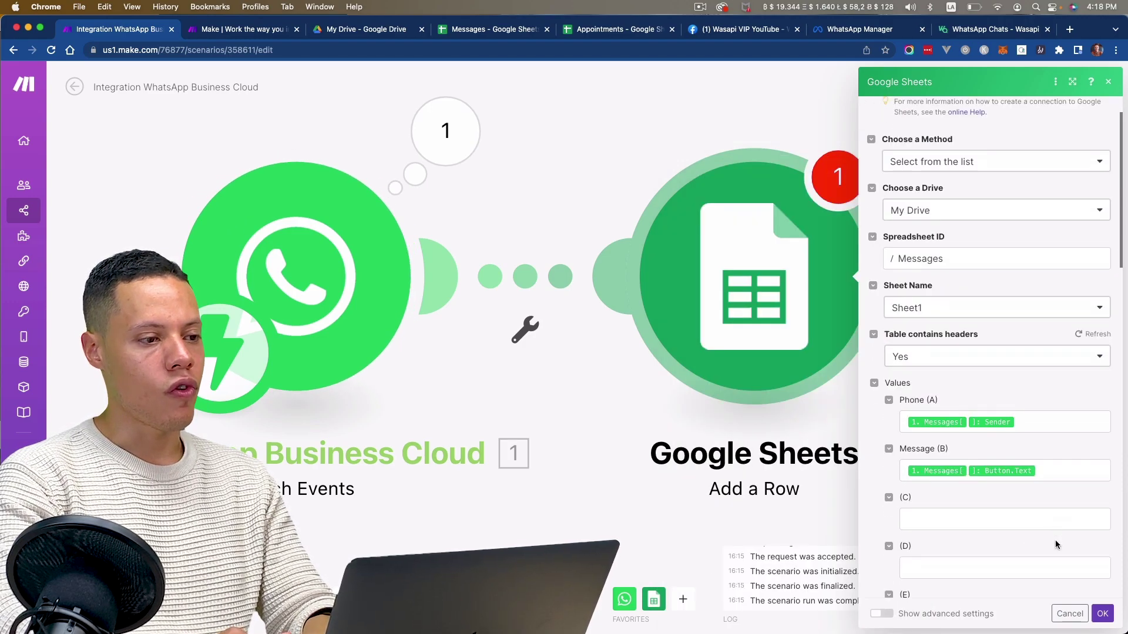
pyautogui.click(1102, 613)
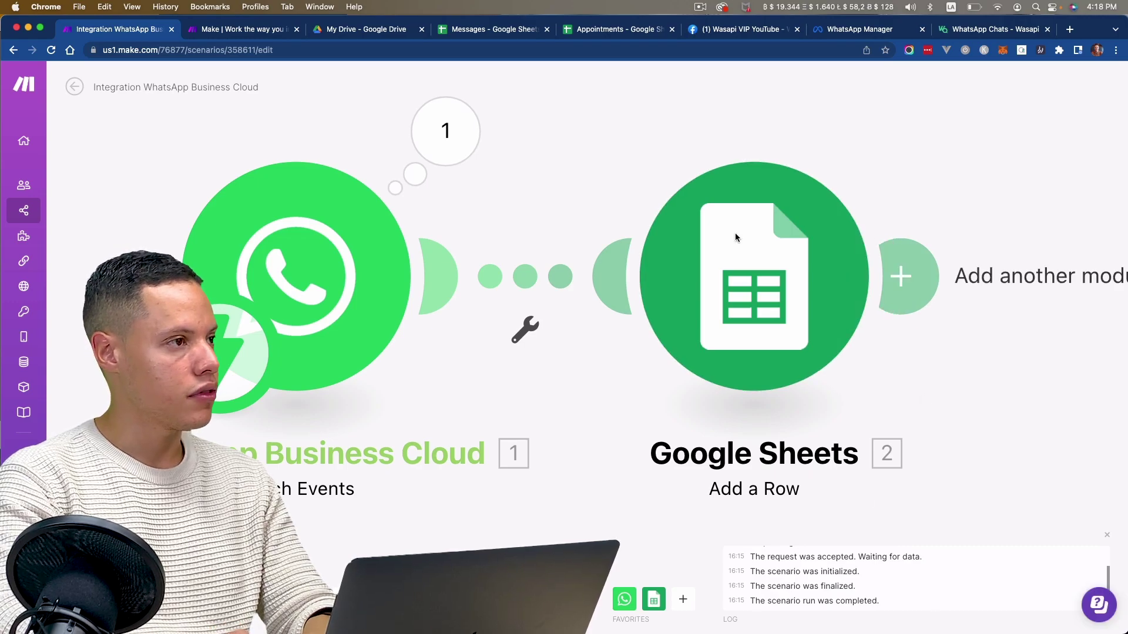
# Step: Run the scenario once and reply Cancel to the reminder in WhatsApp
pyautogui.moveTo(491, 29); pyautogui.dragTo(254, 49)
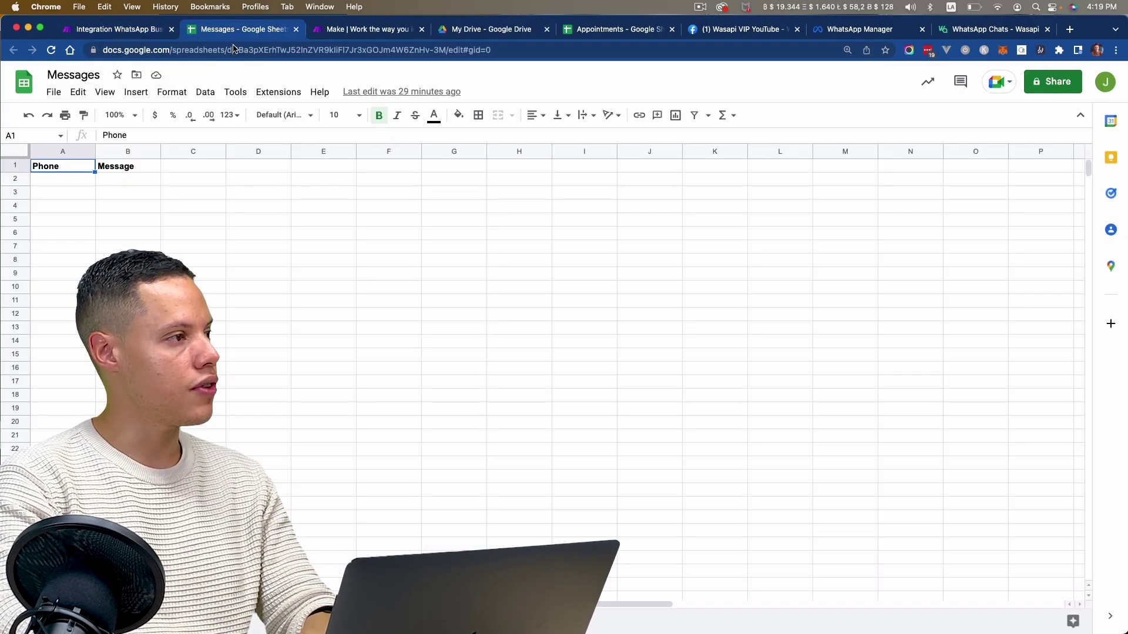
pyautogui.press('super+1')
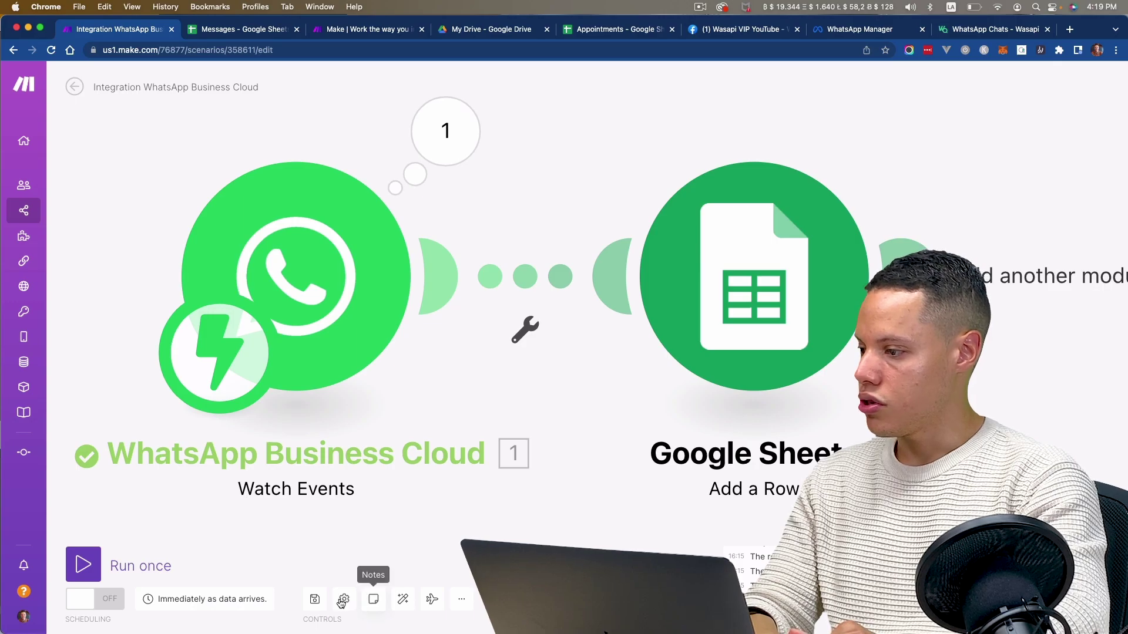
pyautogui.click(86, 561)
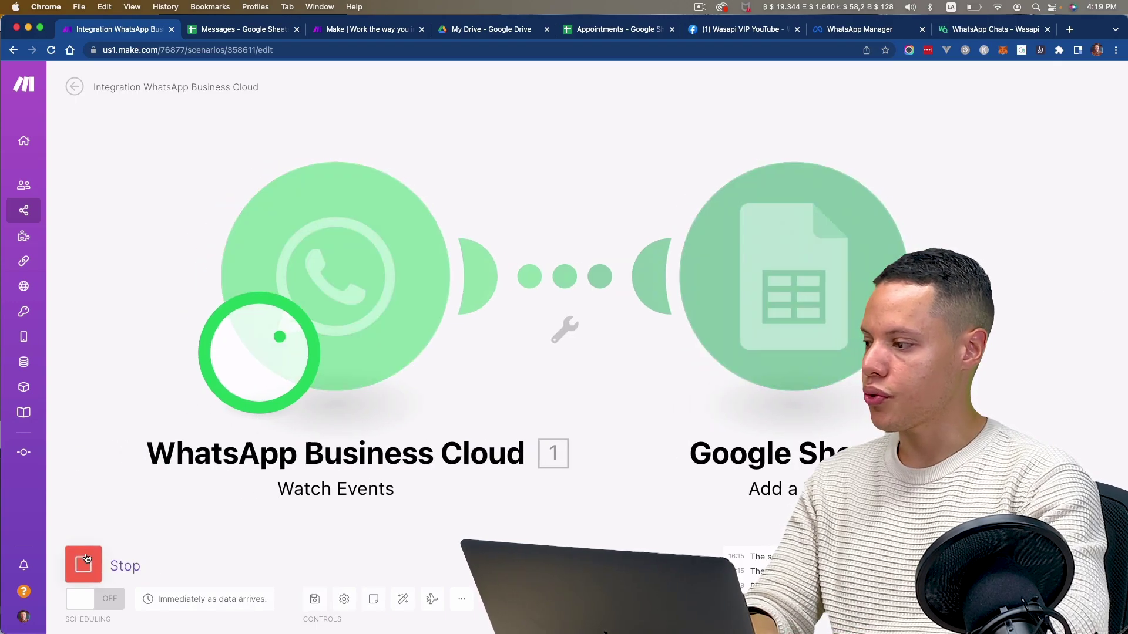
pyautogui.press('super+Tab')
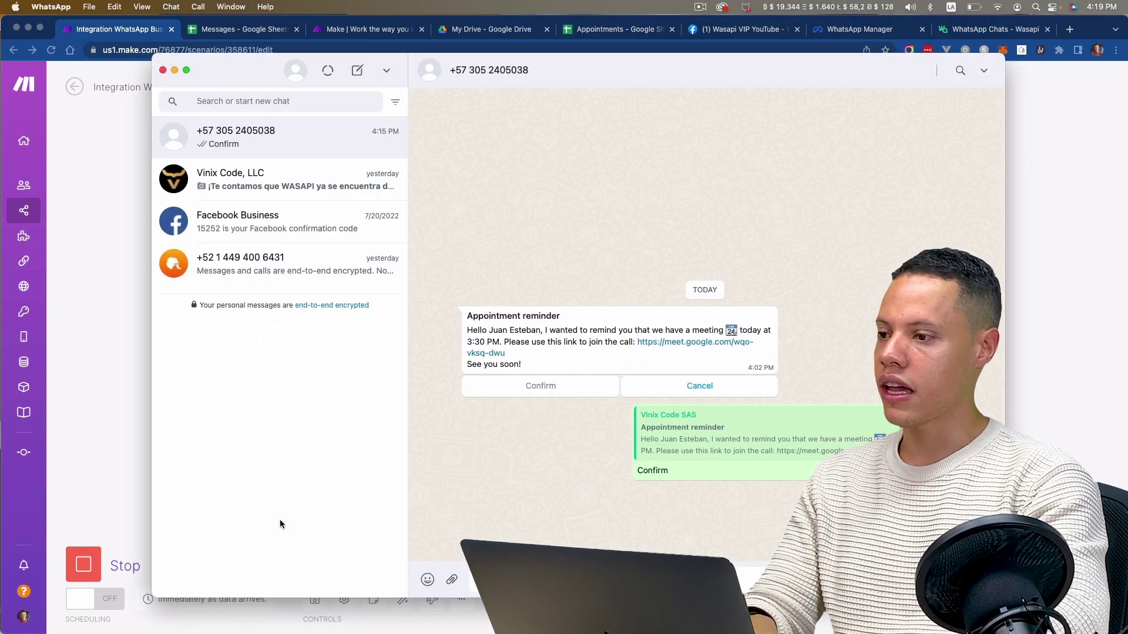
pyautogui.click(686, 387)
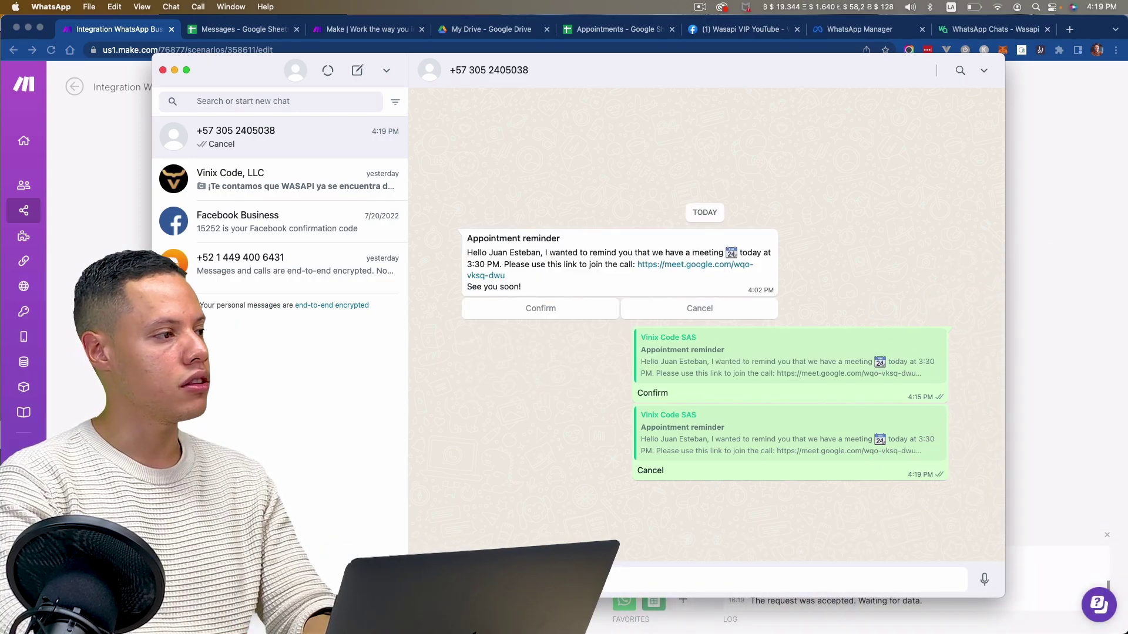
pyautogui.press('super+Tab')
# Step: Confirm the Messages sheet gained a row with the sender's number and Cancel
pyautogui.click(230, 30)
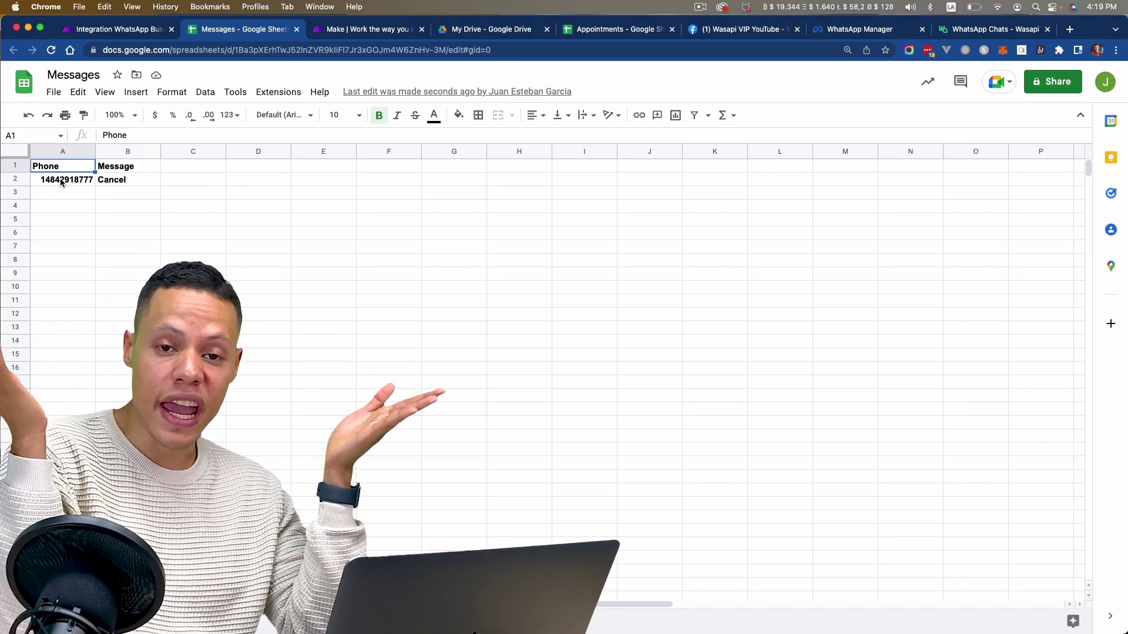
pyautogui.click(139, 33)
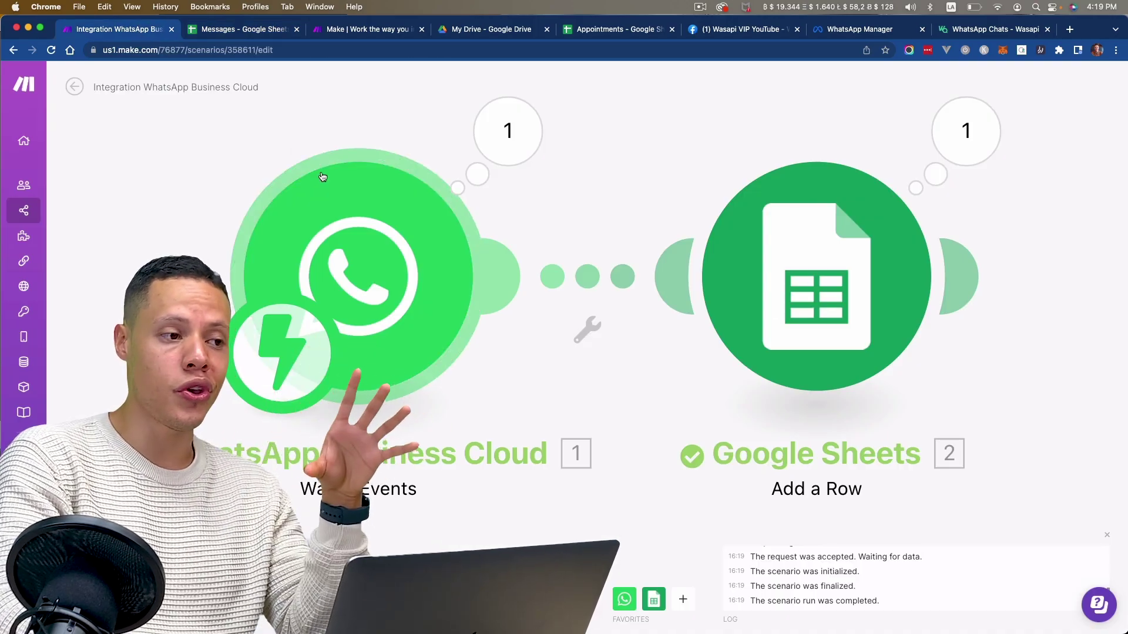